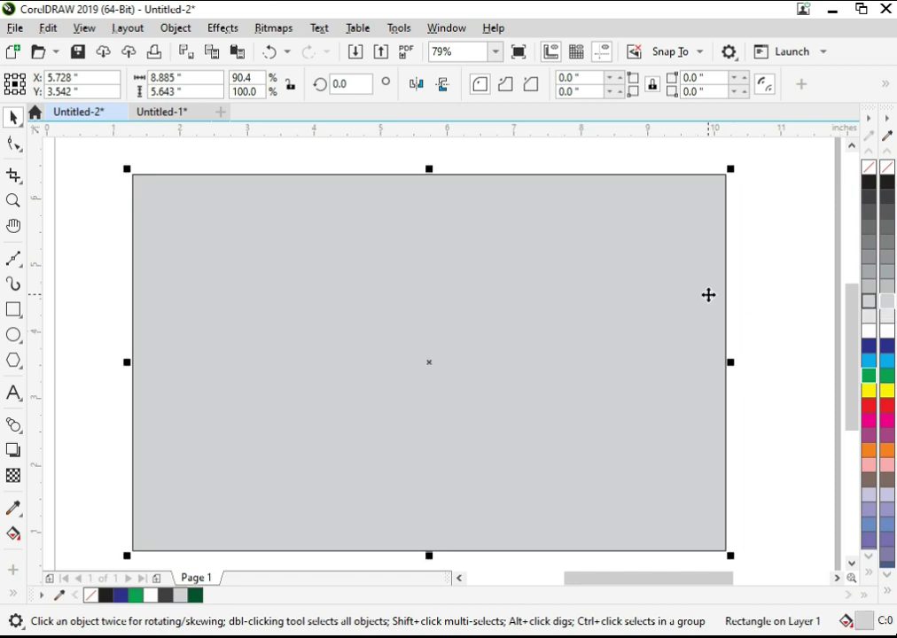
Remove the grey background rectangle's outline and stretch the rectangle to a height of about 6.42 inches
scroll(790, 193, up, 1)
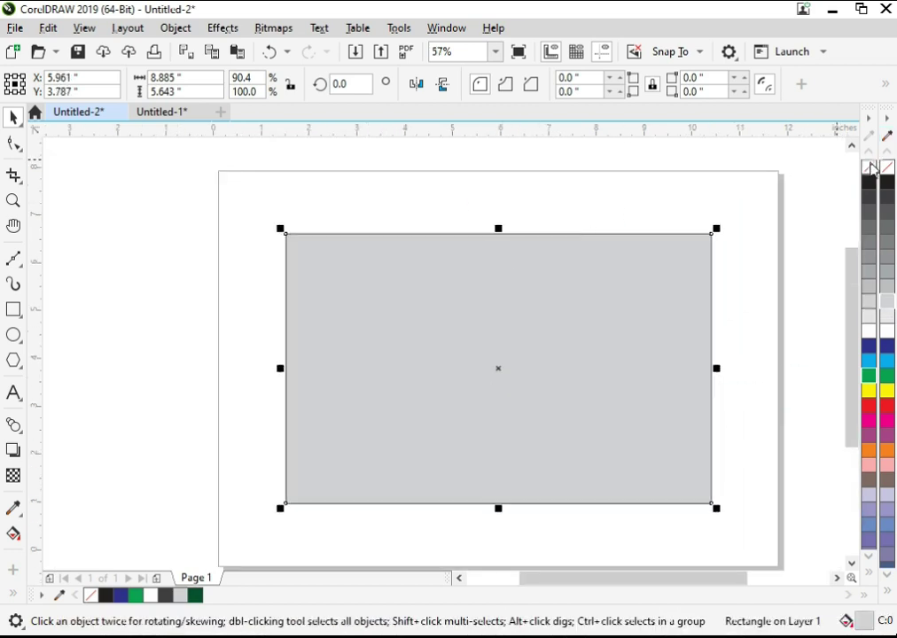
key(z)
drag(771, 177, 282, 556)
key(space)
drag(436, 469, 436, 488)
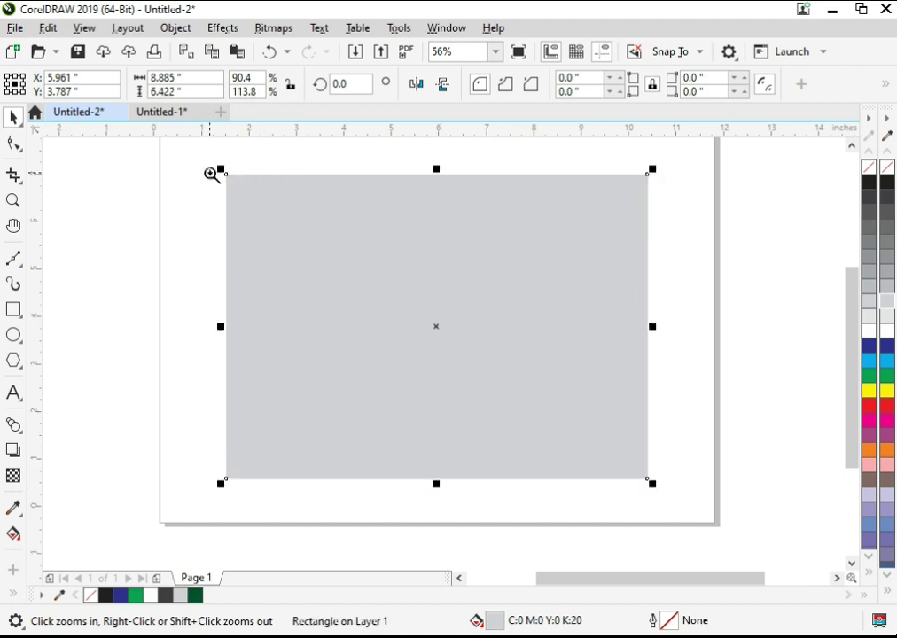
Draw an upright rectangle about 2.68 by 5.08 inches and place it near the grey background's left side
drag(581, 432, 659, 482)
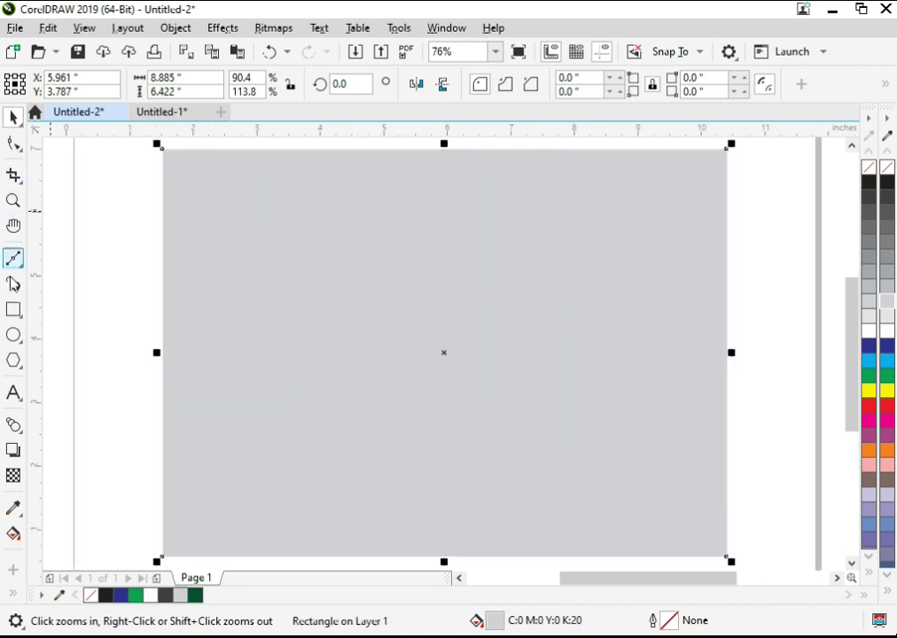
click(20, 339)
click(21, 315)
click(75, 310)
mouse_move(187, 197)
mouse_down()
mouse_move(253, 264)
mouse_move(366, 499)
mouse_move(348, 510)
mouse_move(357, 520)
mouse_up()
key(space)
drag(291, 372, 332, 382)
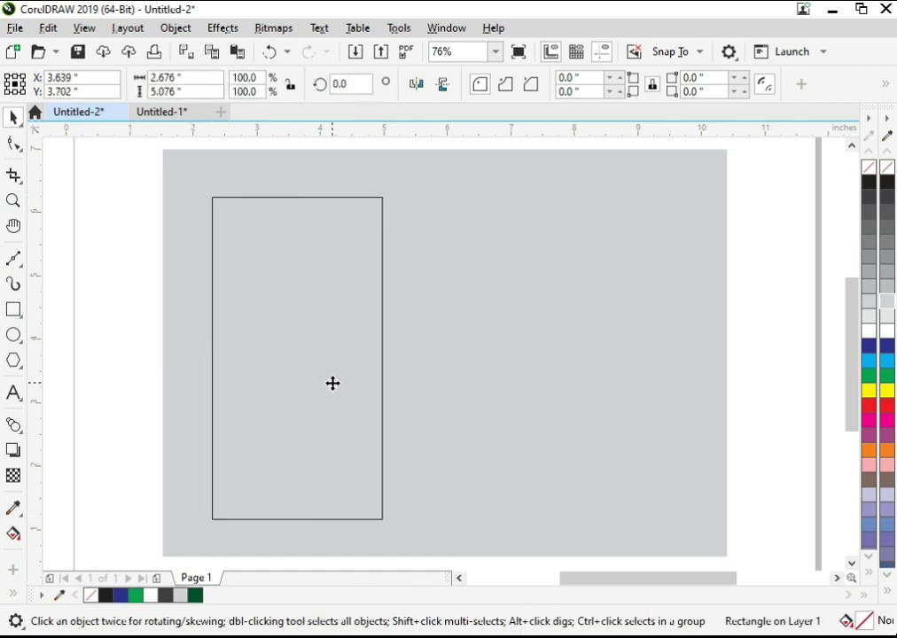
Round all four corners of the upright rectangle to a radius of about 0.207 inches
key(F10)
drag(221, 205, 254, 215)
key(space)
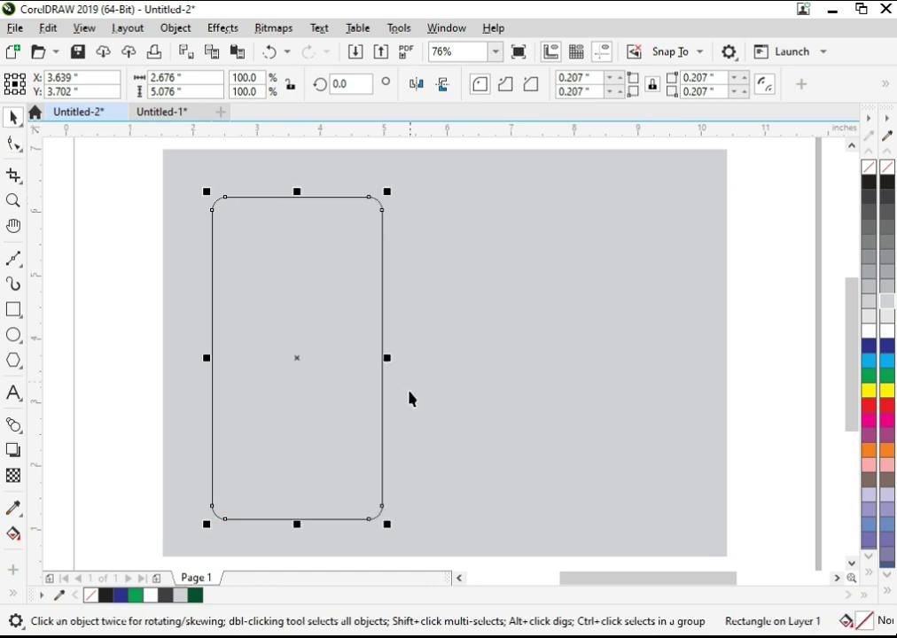
Fill the rounded rectangle with dark green, C 95, M 40, Y 100, K 45
click(871, 379)
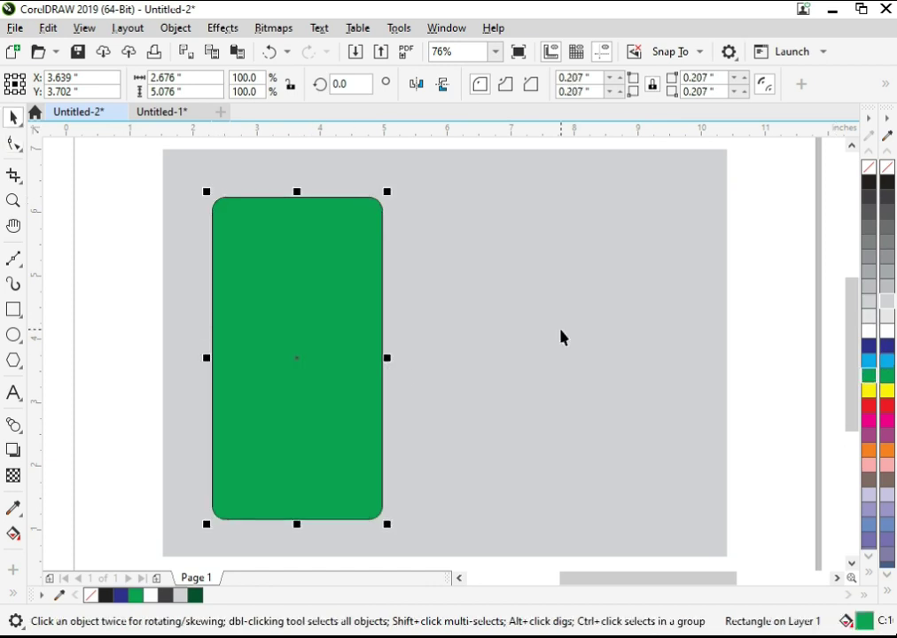
key(shift+F11)
click(237, 169)
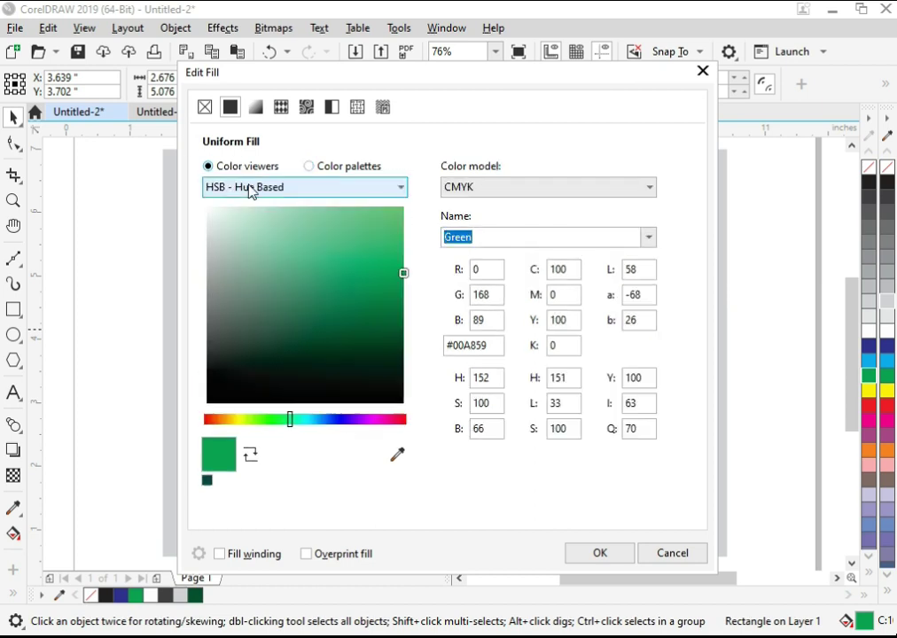
drag(402, 274, 406, 343)
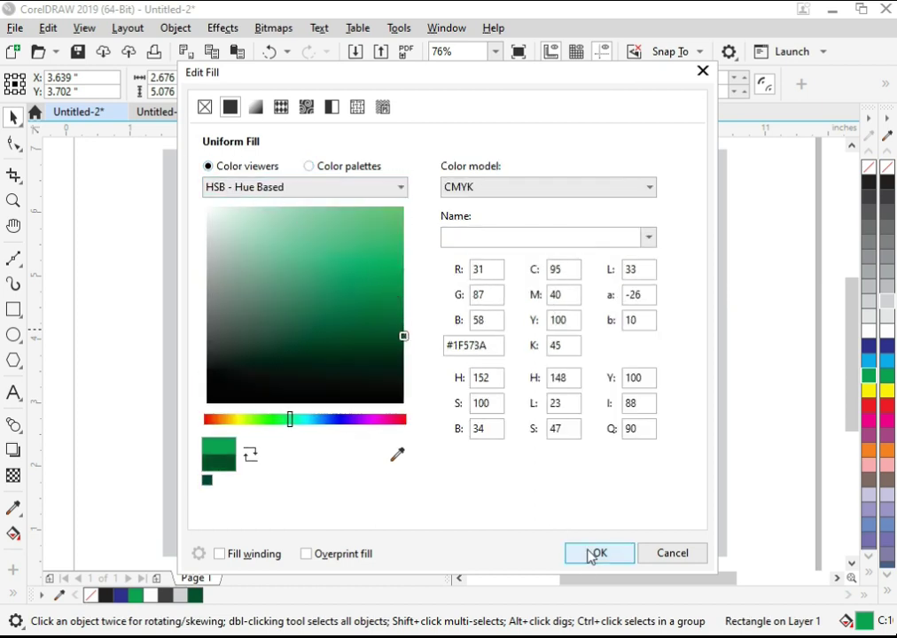
click(593, 554)
Duplicate the green rectangle beside the original, shorten the copy to about 3.92 inches and align their top edges
mouse_move(320, 371)
mouse_down()
mouse_move(497, 372)
mouse_move(520, 404)
mouse_move(506, 332)
mouse_up()
right_click(498, 380)
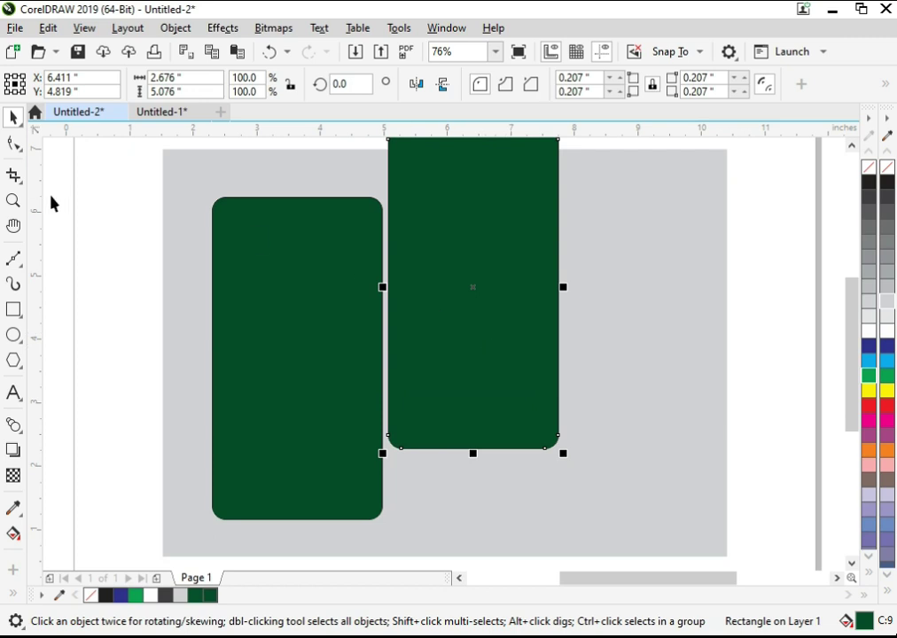
scroll(482, 212, down, 1)
drag(471, 142, 487, 211)
shift+click(276, 285)
key(t)
click(412, 153)
click(426, 240)
Square off the two upper corners of the shorter green rectangle, keeping its lower corners rounded
click(19, 145)
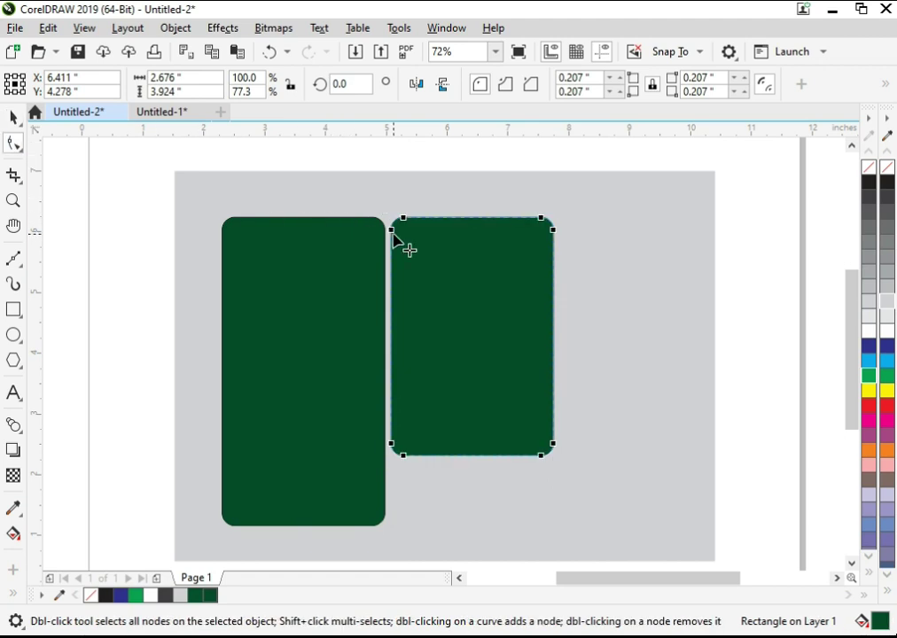
drag(394, 235, 385, 211)
mouse_move(549, 227)
mouse_down()
mouse_move(536, 184)
mouse_move(542, 224)
mouse_move(548, 215)
mouse_up()
key(space)
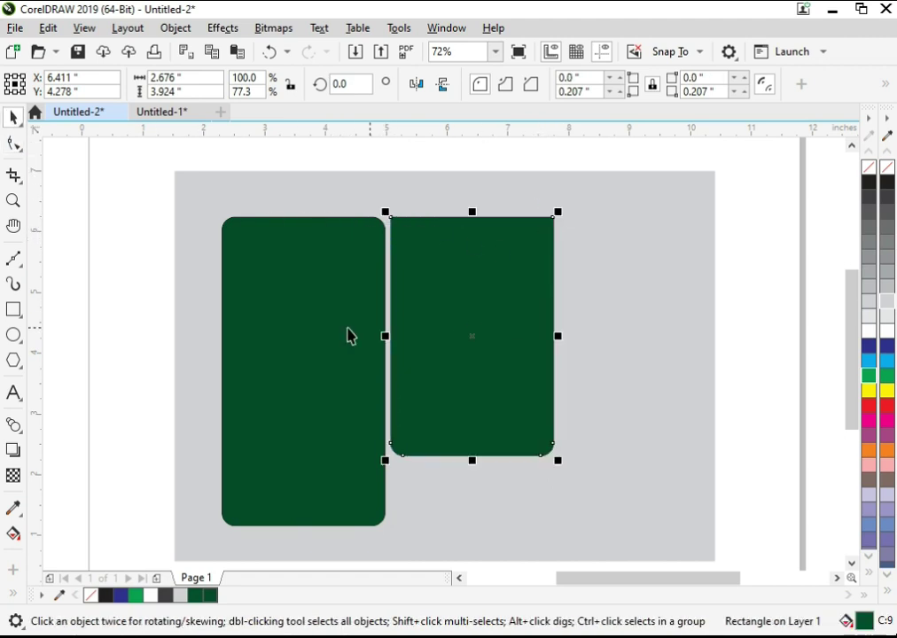
Align the shorter rectangle to the left edge of the full-height green rectangle so it lies on top
shift+click(294, 328)
key(l)
click(334, 437)
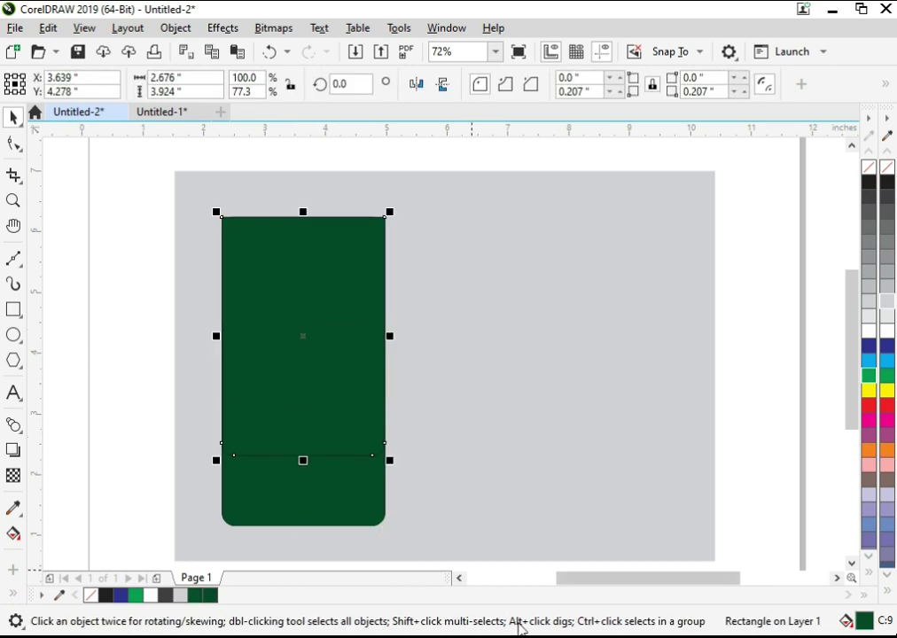
Bring in the coffee cup photo, scale it to 5% and centre it on the shorter green rectangle
click(516, 636)
drag(216, 266, 262, 456)
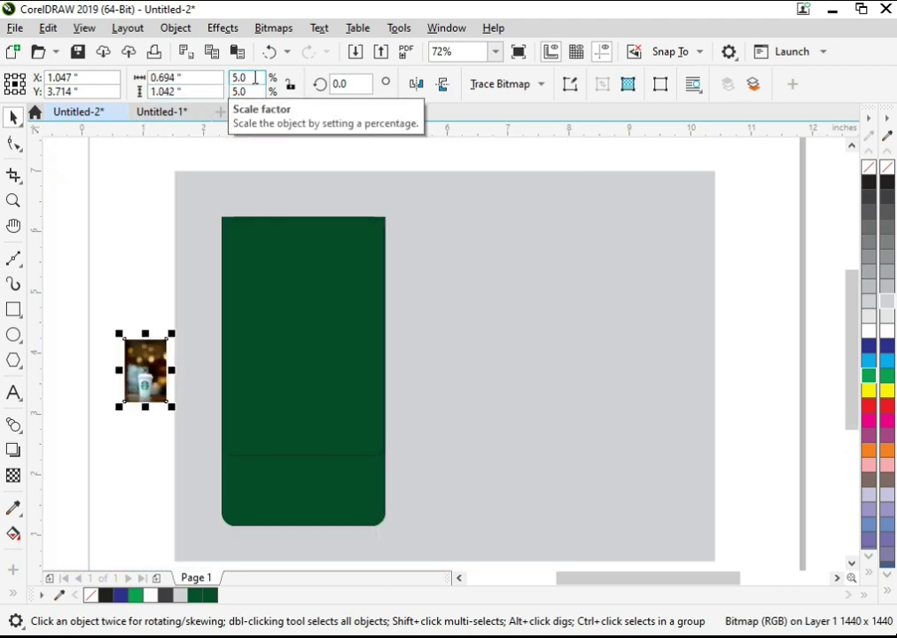
shift+click(252, 342)
key(c)
key(e)
key(Escape)
PowerClip the coffee cup photo inside the shorter rectangle
right_click(304, 340)
click(376, 370)
click(291, 259)
Edit the PowerClip contents: enlarge the photo to about 24.5% and move it up so the cup sits inside the frame
double_click(290, 256)
click(319, 346)
drag(329, 373, 431, 500)
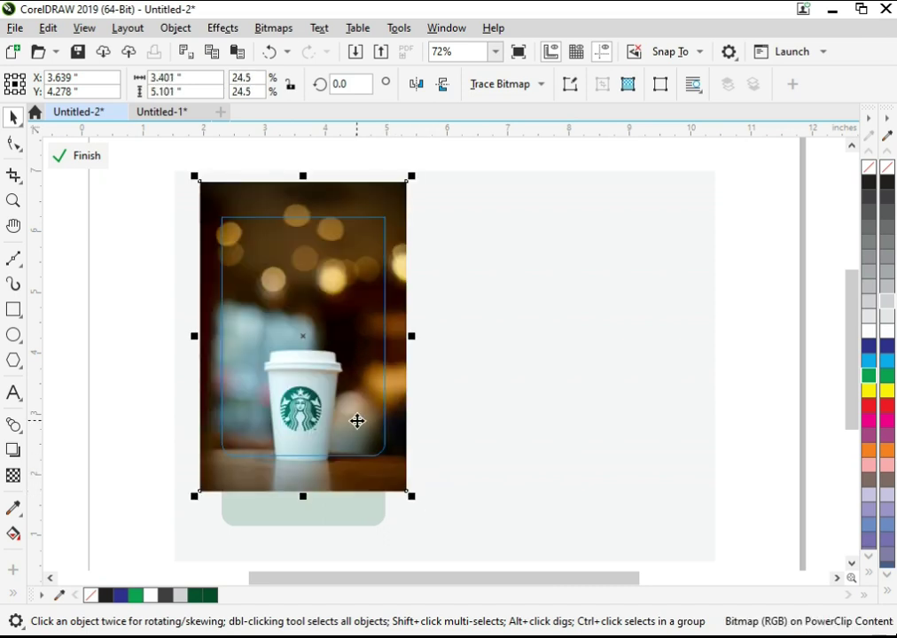
drag(358, 405, 350, 376)
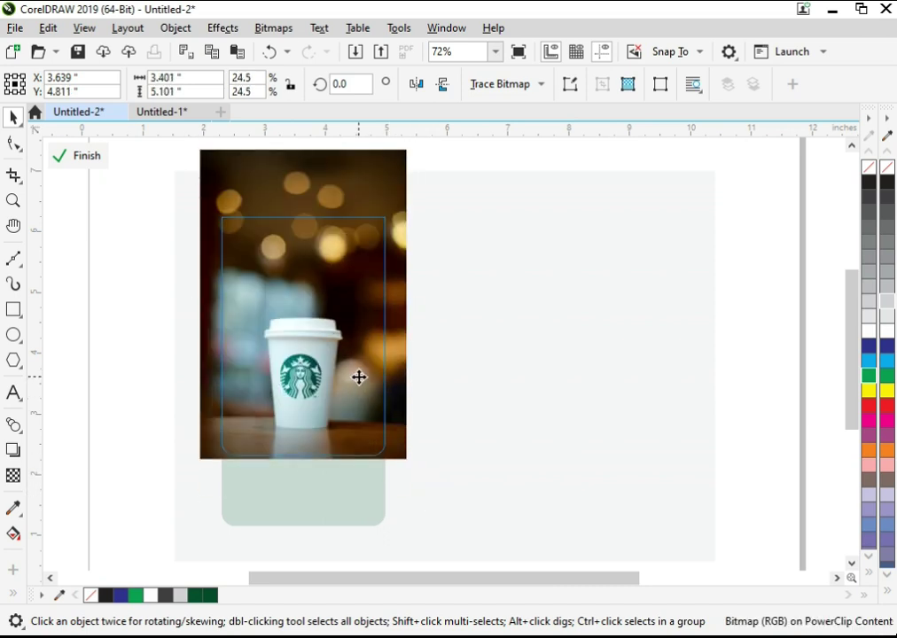
click(62, 160)
PowerClip the photo frame inside the full-height green rectangle and remove the frame's outline
key(z)
click(214, 306)
key(space)
right_click(336, 410)
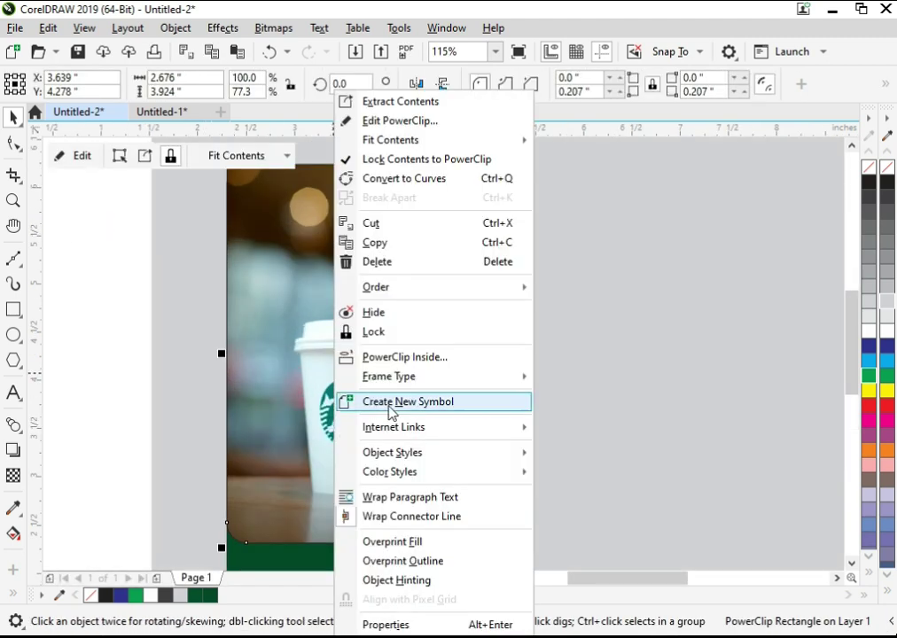
click(388, 357)
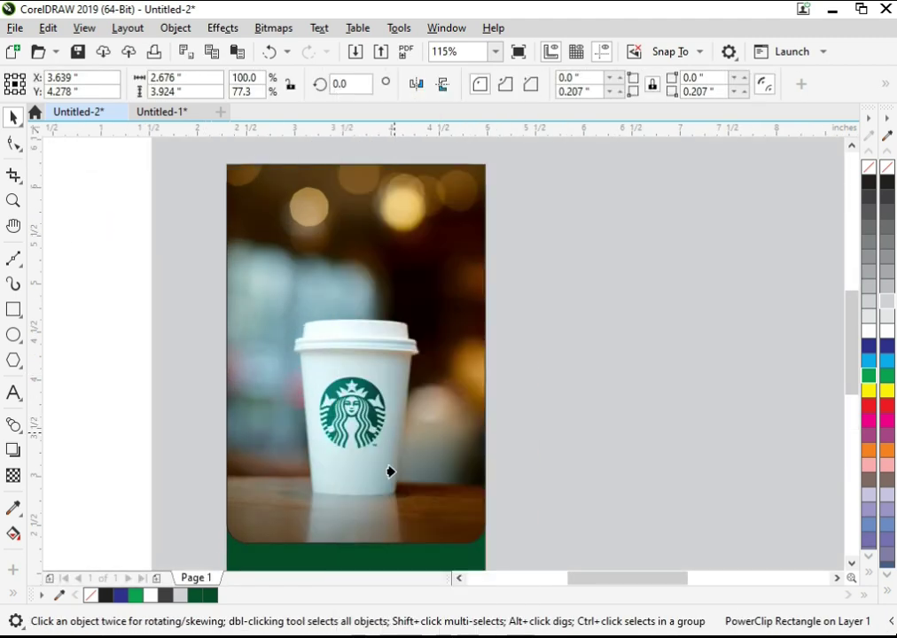
click(395, 555)
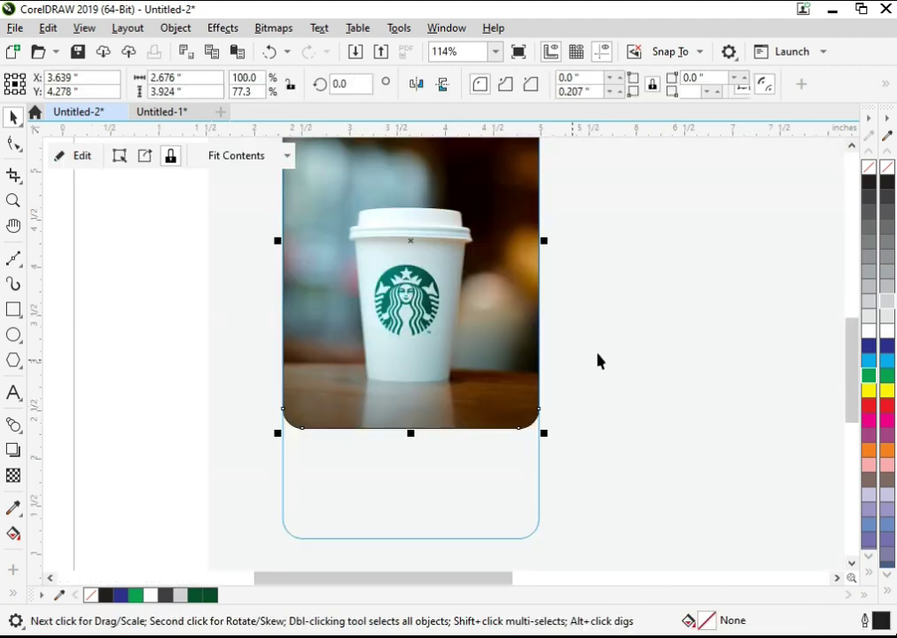
click(96, 227)
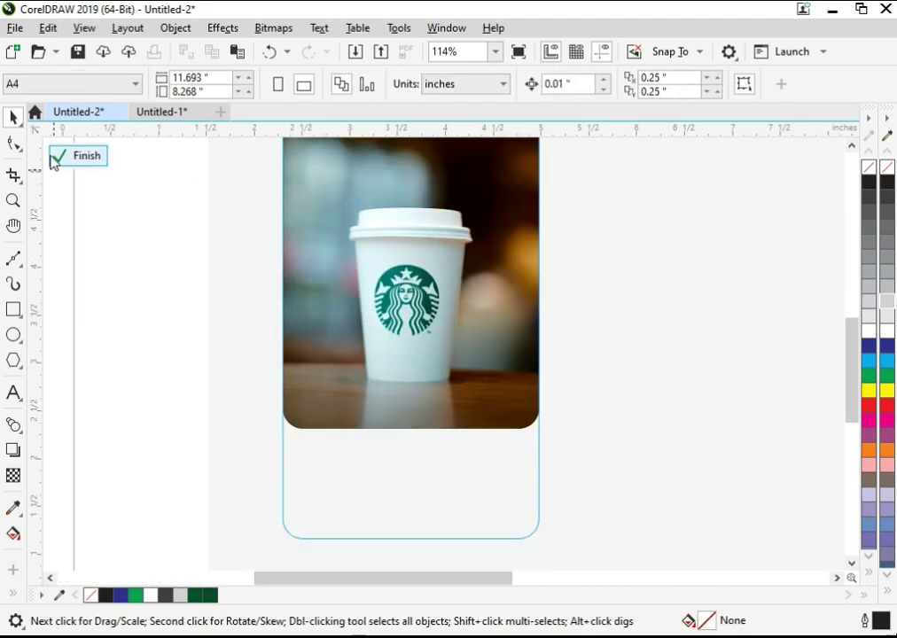
click(54, 158)
Add the text STARBUCKS COFFEE at 18 pt on the green area below the photo
click(251, 461)
key(F2)
drag(196, 257, 611, 564)
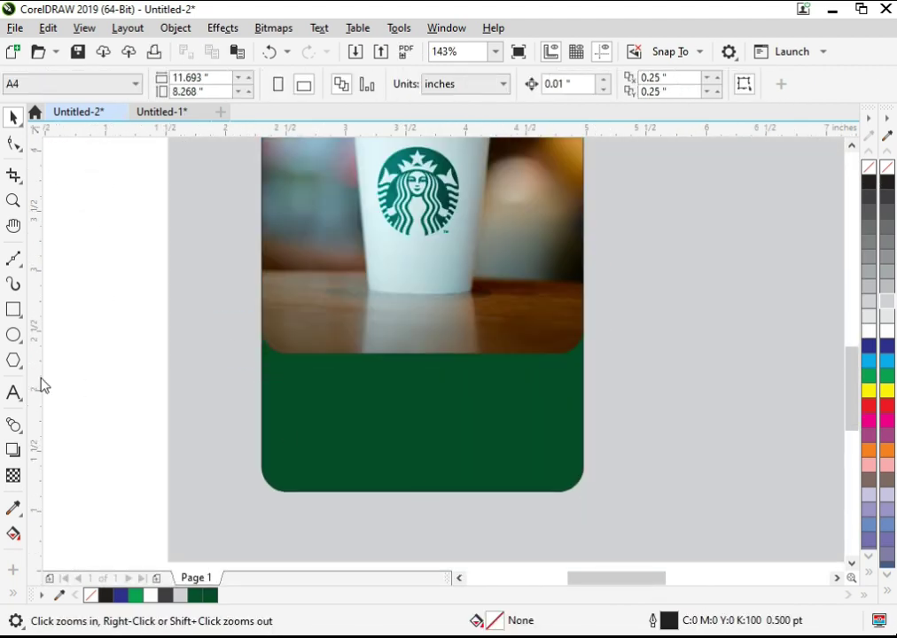
click(21, 396)
click(331, 388)
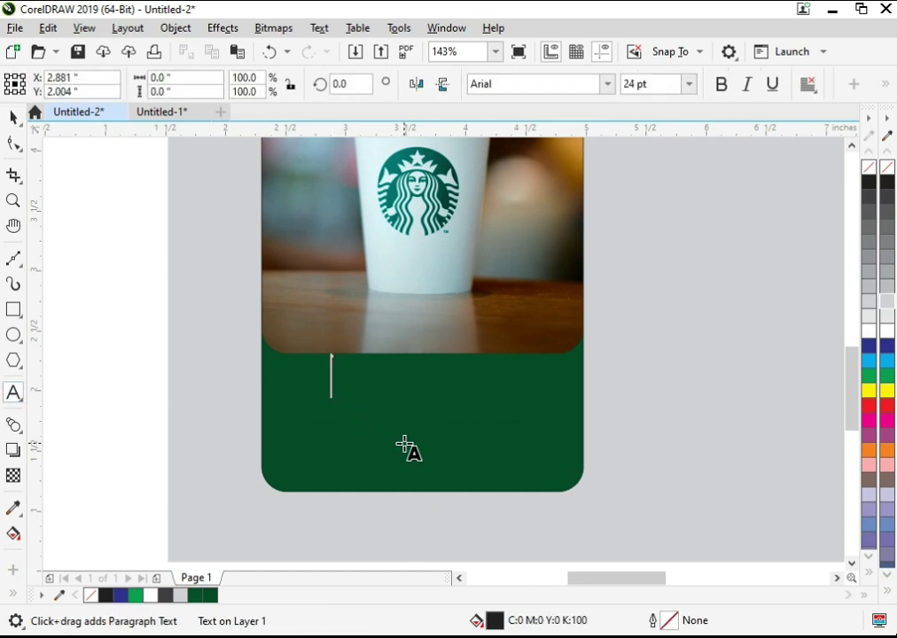
key(ctrl+v)
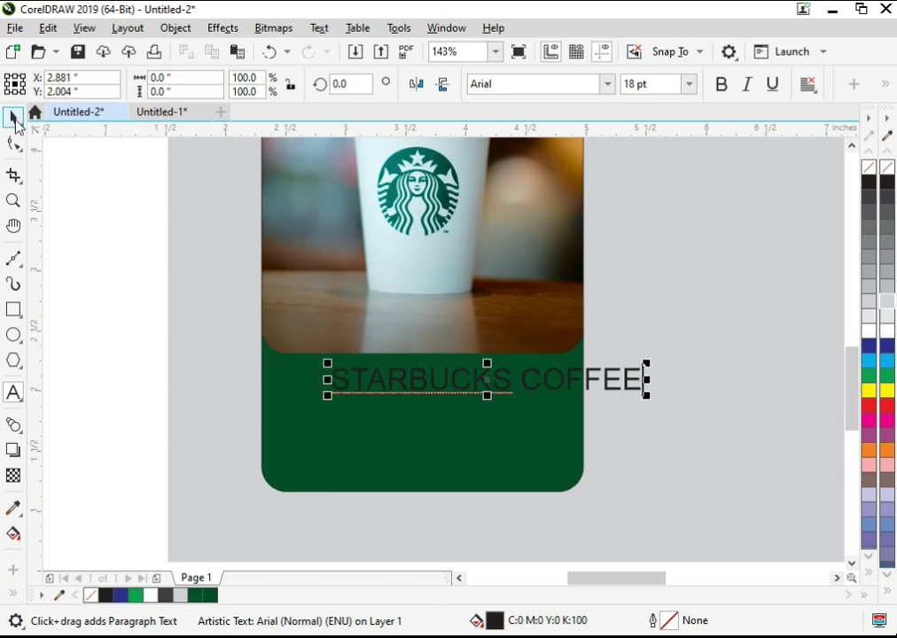
Centre the STARBUCKS COFFEE text horizontally on the green card
click(12, 115)
shift+click(327, 416)
key(c)
click(132, 389)
Format the STARBUCKS COFFEE text in bold Leelawadee with a white fill
click(406, 389)
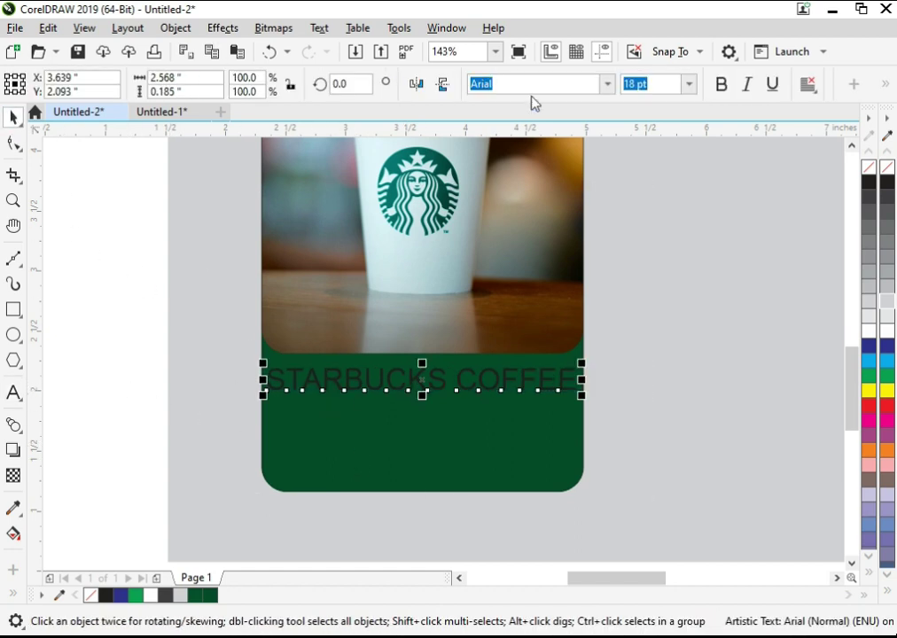
text(LEelawadee)
key(Return)
click(720, 84)
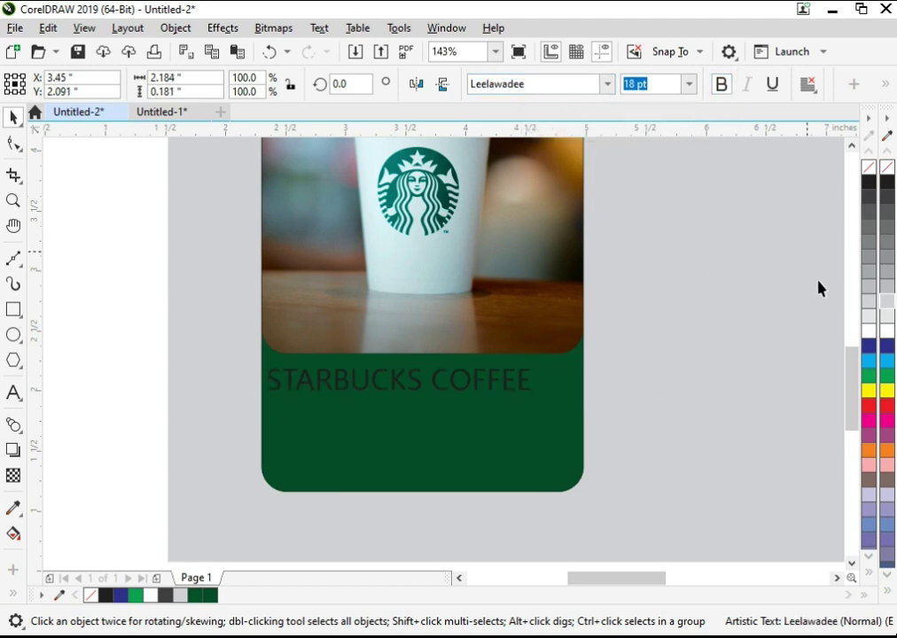
click(867, 333)
Scale the STARBUCKS COFFEE text down to about 14.5 pt and centre it horizontally on the card again
drag(557, 401, 525, 406)
shift+click(515, 428)
key(c)
click(102, 374)
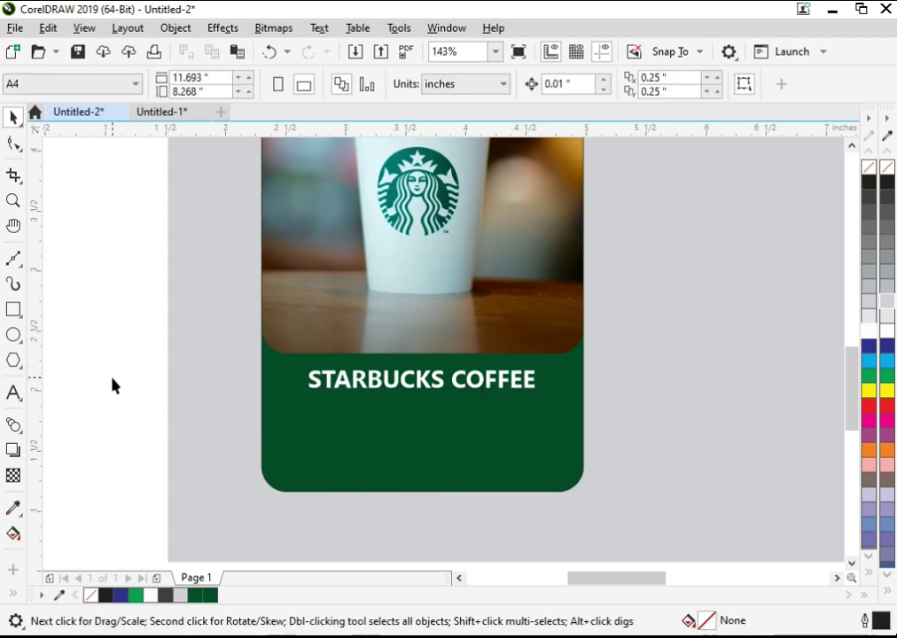
Draw a button rectangle about 1.04 by 0.446 inches below the STARBUCKS COFFEE text, centred on the card
key(z)
drag(247, 308, 608, 510)
drag(296, 358, 562, 471)
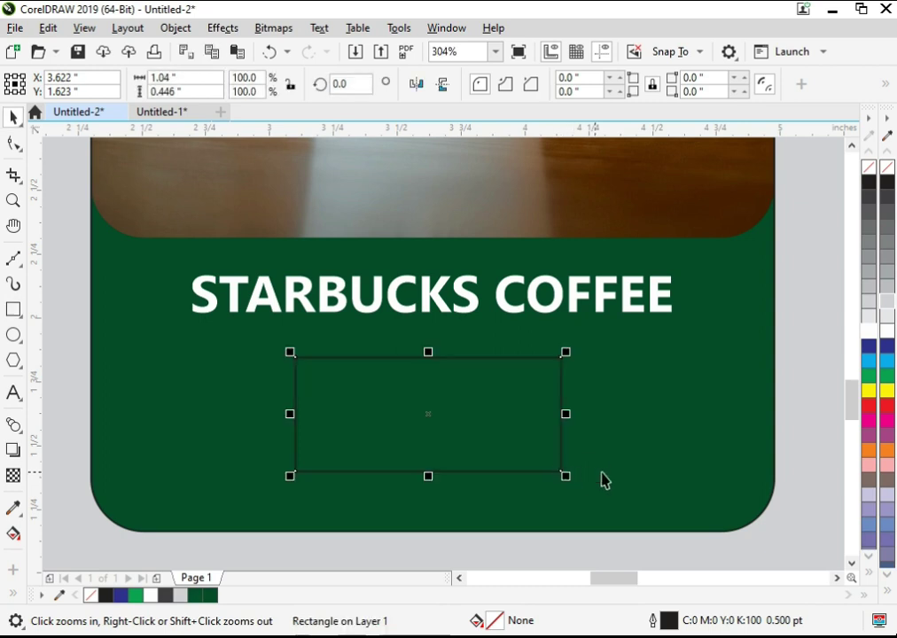
key(space)
click(701, 466)
click(390, 360)
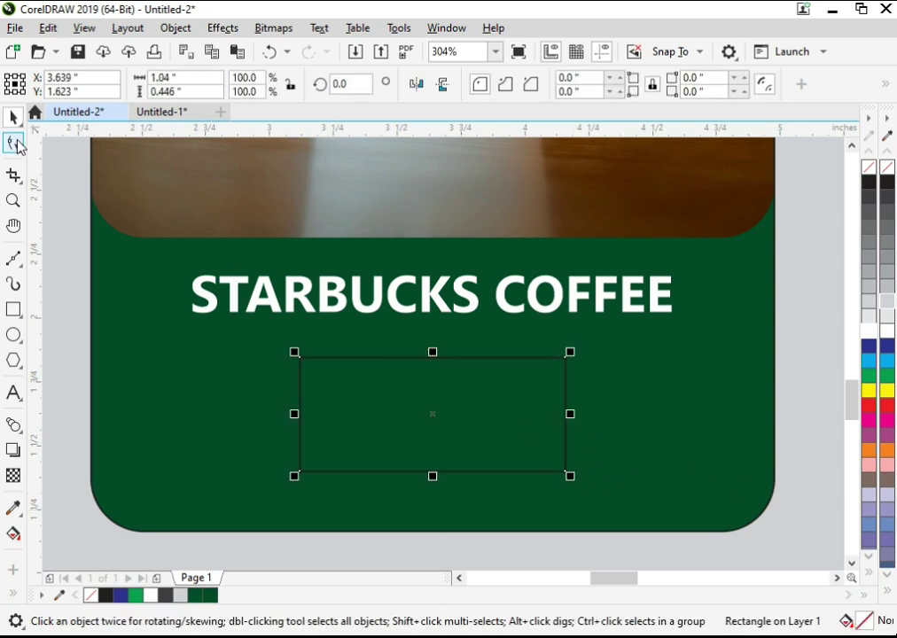
Round the button's upper-left and lower-right corners to about 0.223 inches and the other two to about 0.055 inches
click(15, 143)
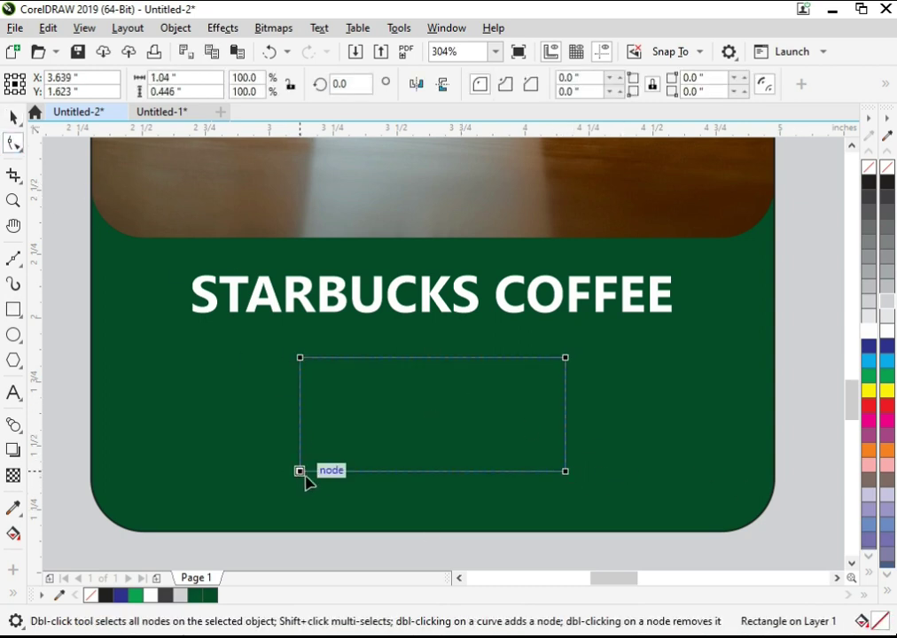
drag(299, 471, 310, 471)
drag(300, 371, 299, 414)
drag(551, 470, 509, 471)
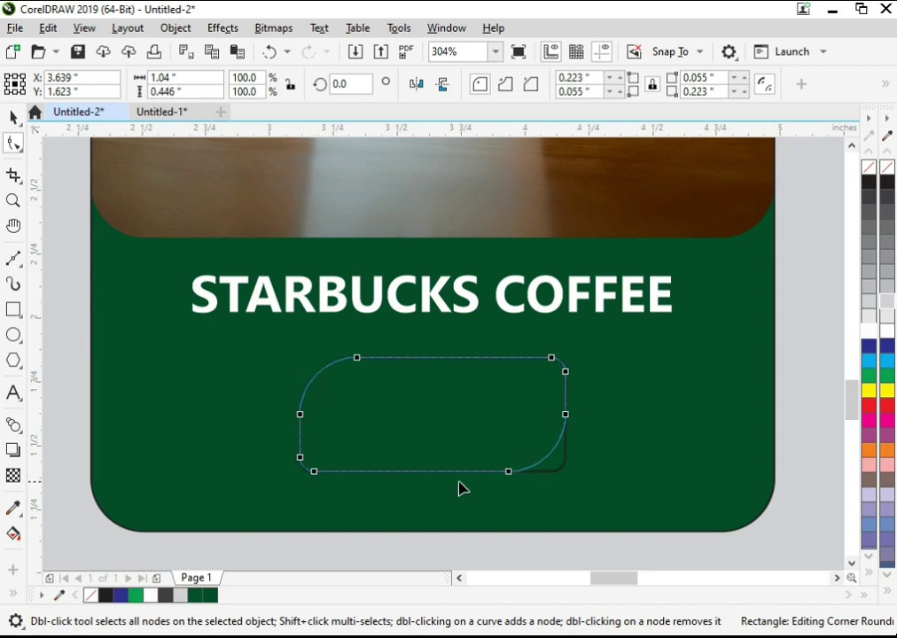
Fill the button shape with white and remove its outline
key(space)
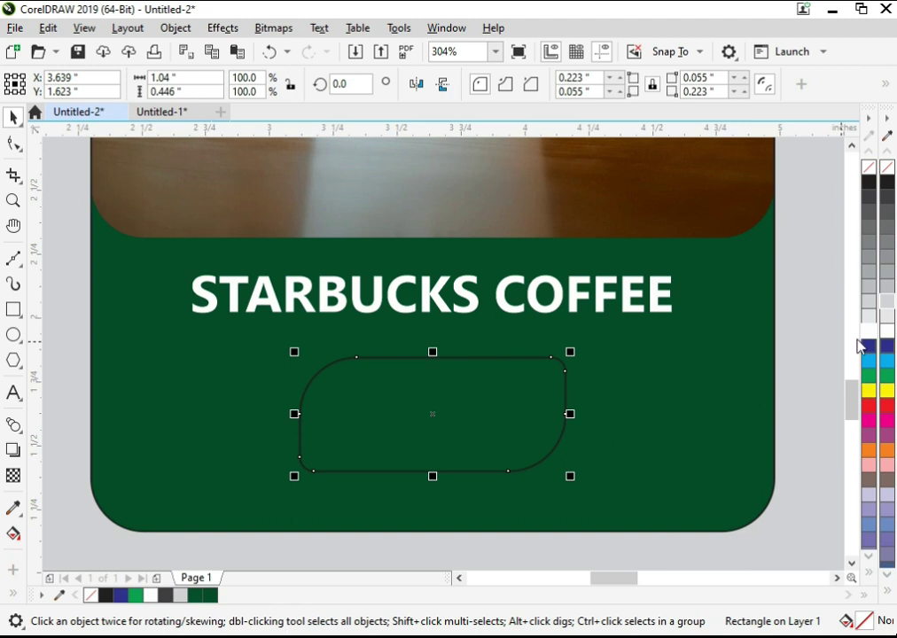
click(868, 330)
right_click(869, 170)
Duplicate the STARBUCKS COFFEE text below itself, change the copy's wording to ORDER and fill it black
drag(331, 294, 331, 329)
right_click(331, 329)
double_click(328, 326)
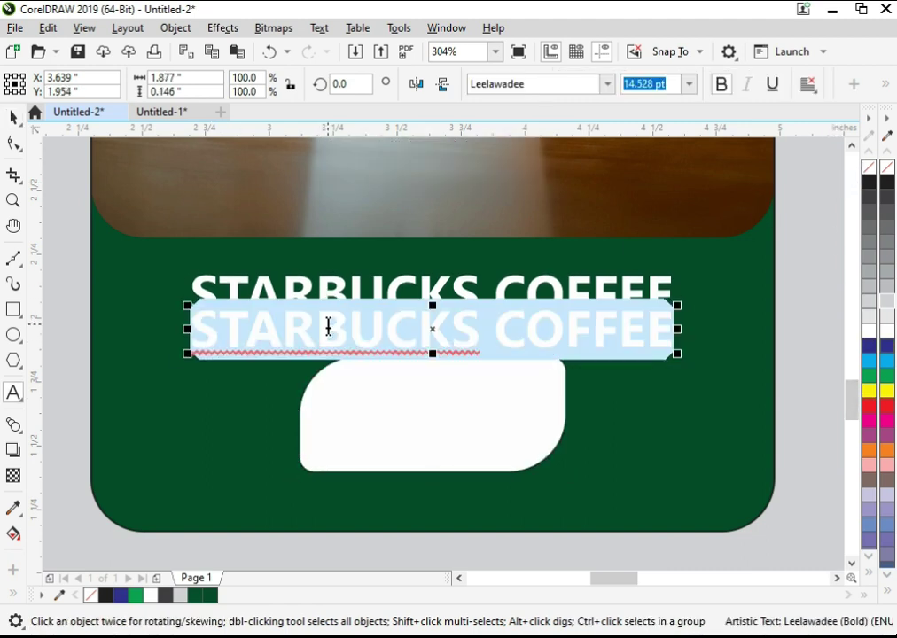
text(ORDER)
click(14, 116)
click(15, 140)
click(13, 119)
click(869, 183)
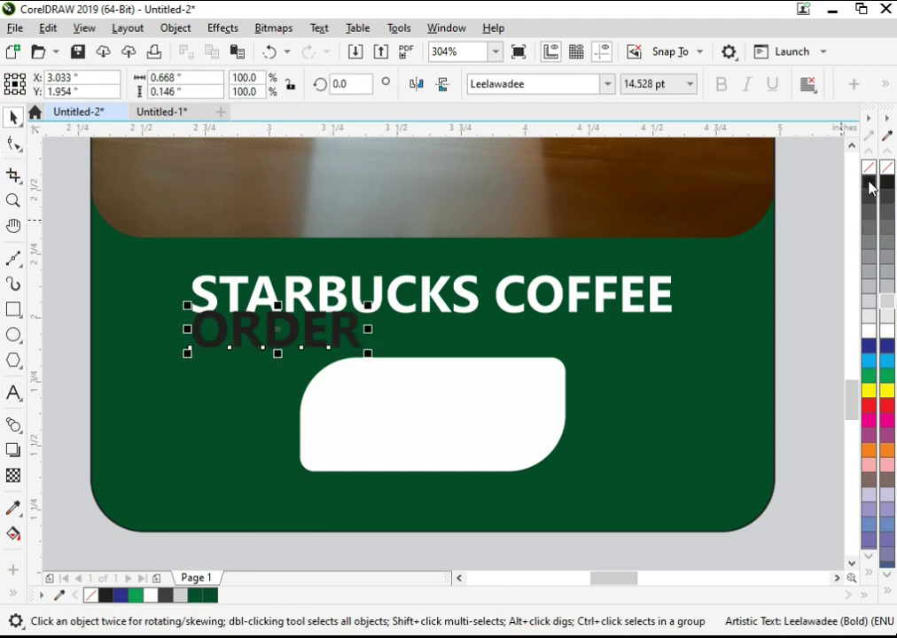
Centre the ORDER text horizontally and vertically on the white button shape
shift+click(492, 377)
key(c)
key(e)
click(483, 498)
Shrink the white button shape around its centre to fit more closely around the ORDER text
click(477, 424)
click(503, 423)
click(541, 442)
drag(570, 475, 548, 476)
shift+click(490, 415)
click(542, 461)
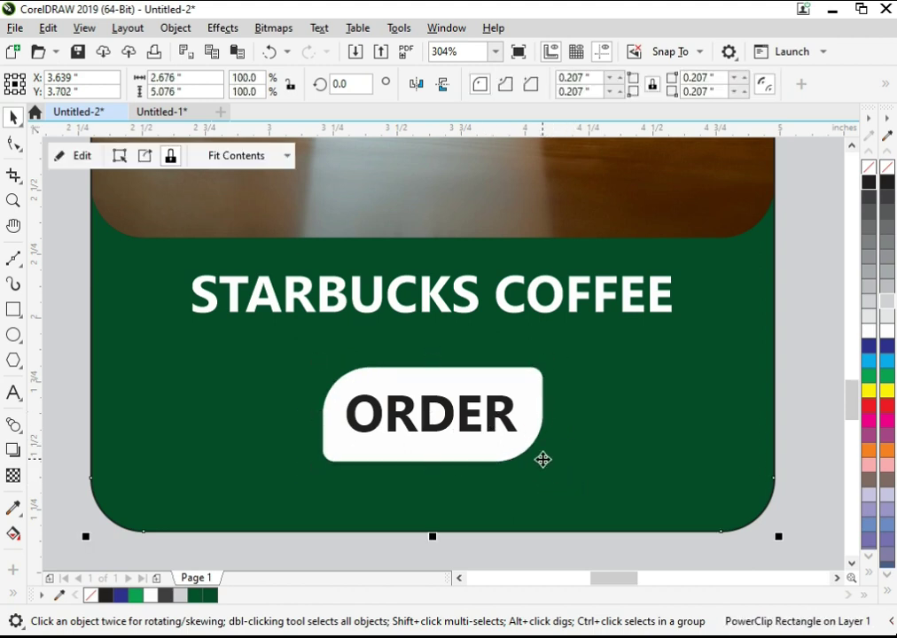
Place a copy of the green photo card on the right half of the grey background
key(shift+F4)
click(401, 484)
drag(374, 497, 615, 492)
Extract and delete the photo in the copied card, and turn its PowerClip frame back into a plain green rectangle
right_click(573, 411)
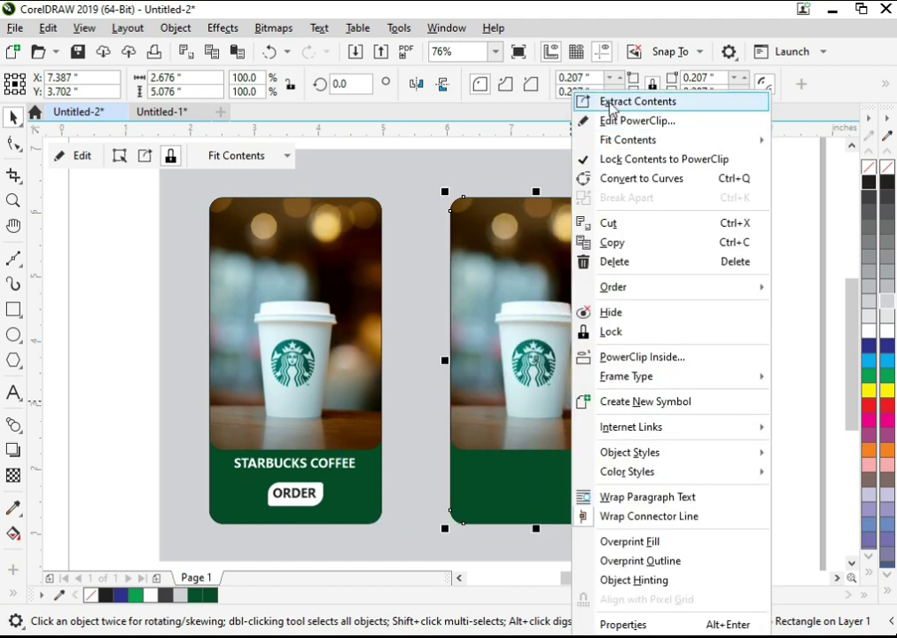
click(621, 100)
right_click(568, 325)
mouse_move(641, 376)
click(474, 424)
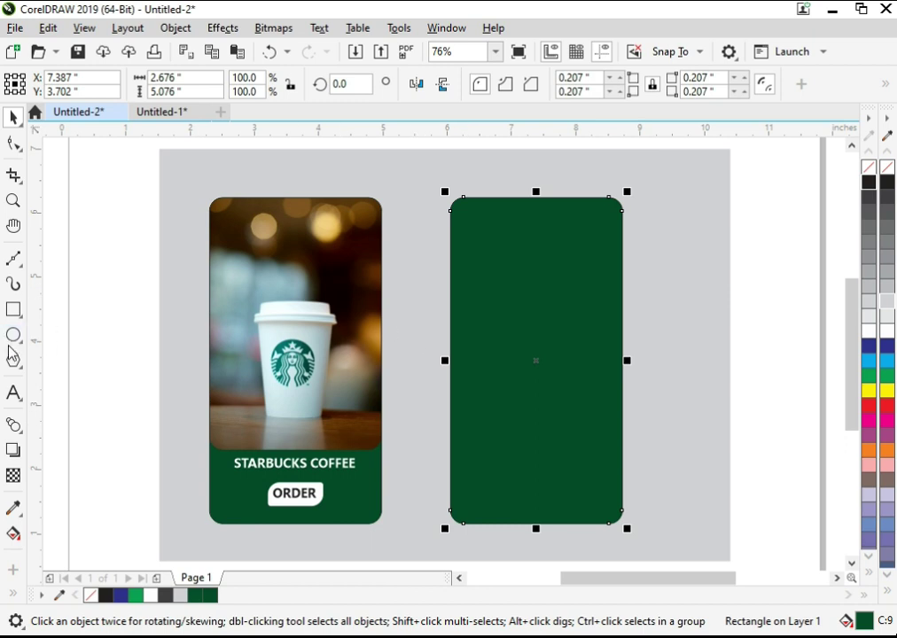
Draw a rectangle of about 1.758 × 1.363 in over the copied card's upper-left corner and round its lower-right corner to about 0.477 in
click(13, 309)
drag(429, 180, 503, 267)
key(space)
click(18, 147)
key(space)
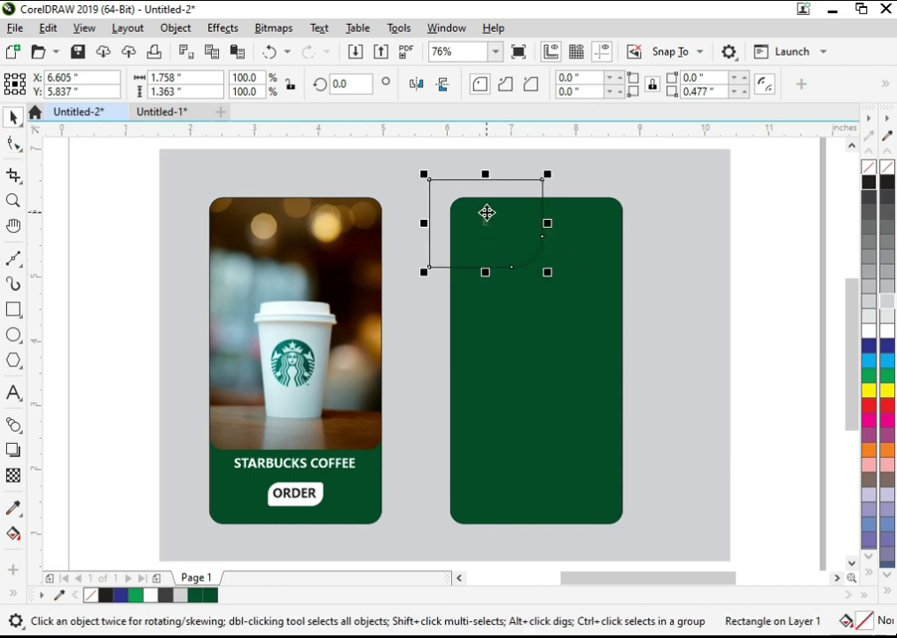
Try to PowerClip the unfilled rectangle inside the copied green card, and undo it
right_click(485, 213)
click(559, 334)
click(531, 337)
click(498, 269)
click(510, 258)
click(525, 342)
key(ctrl+z)
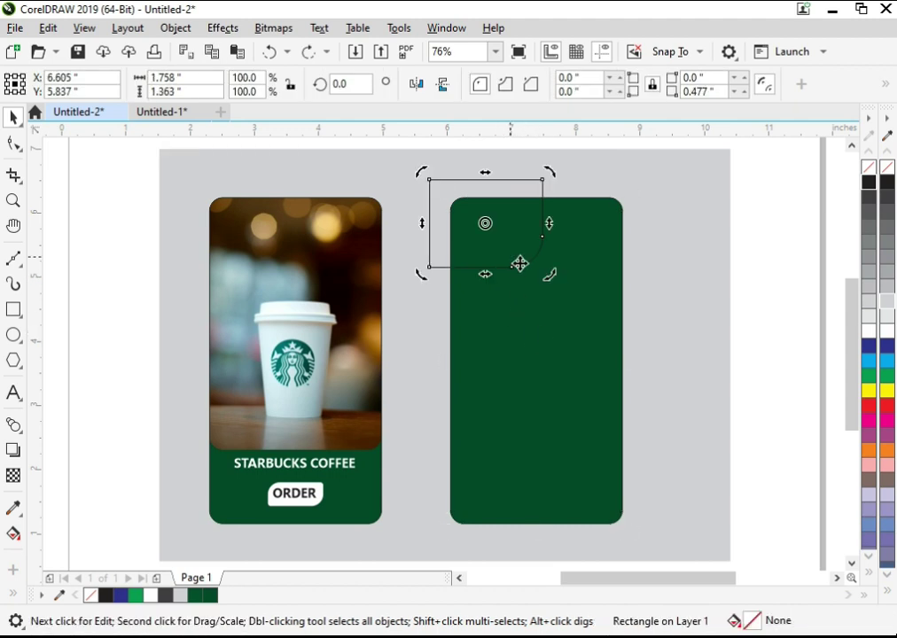
Fill the rectangle over the card's corner with the dark green C95 M40 Y100 K45
click(210, 597)
right_click(501, 242)
key(Escape)
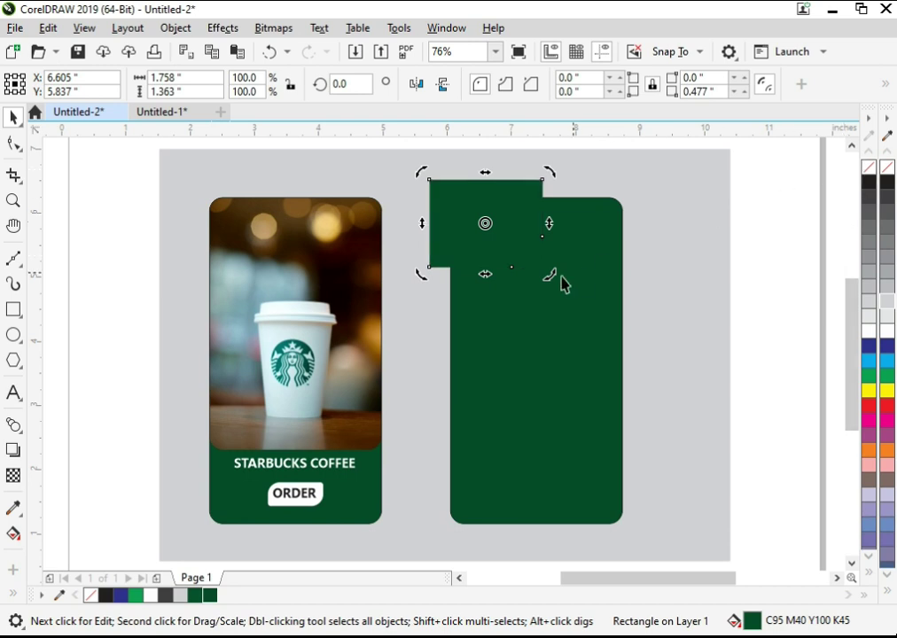
PowerClip the dark green rectangle inside the copied card and fill the card itself with white
right_click(510, 248)
click(580, 331)
click(567, 363)
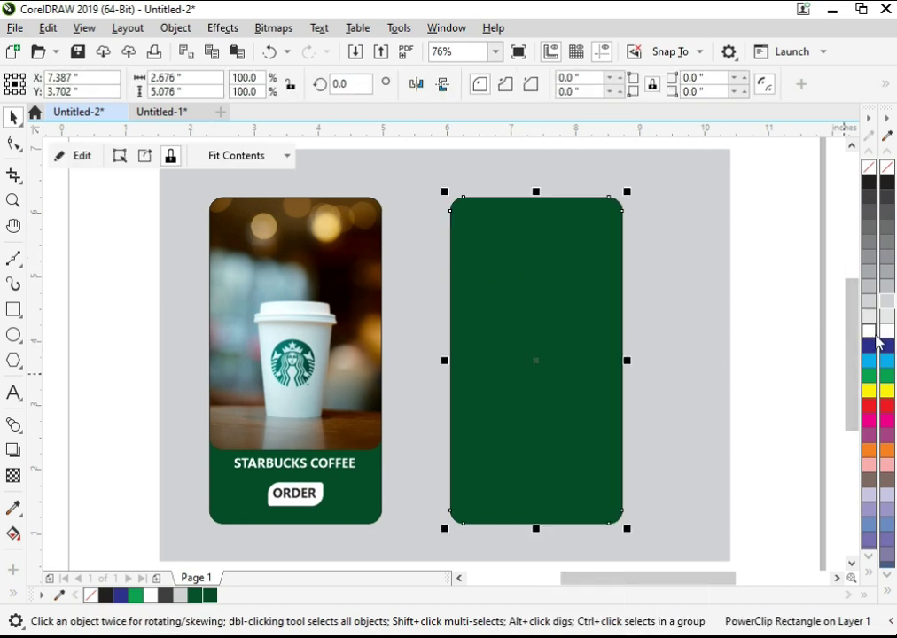
click(868, 333)
click(763, 434)
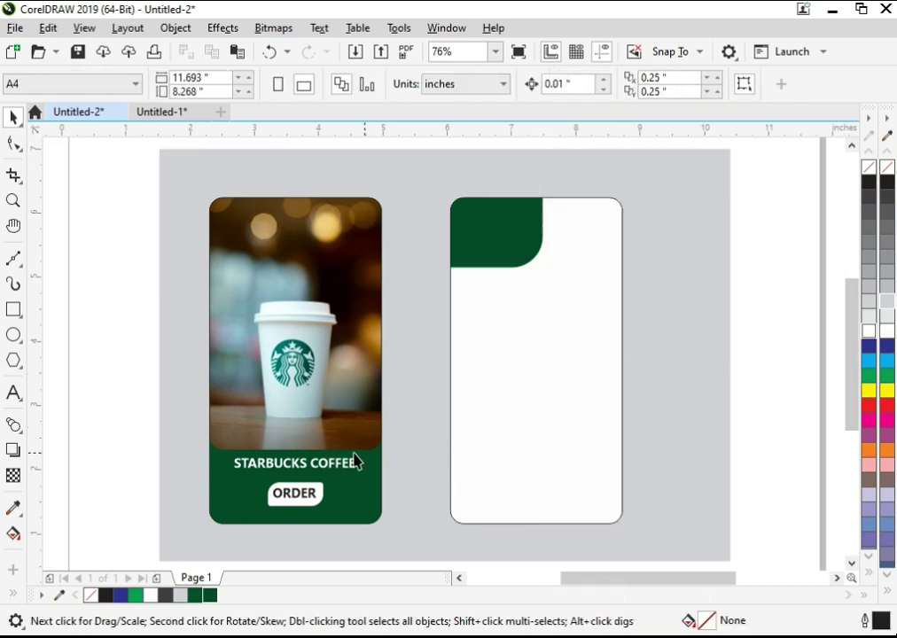
Draw a rectangle of about 2.917 × 0.572 in across the white card's bottom edge and centre it horizontally on the card
click(11, 309)
drag(447, 493, 633, 529)
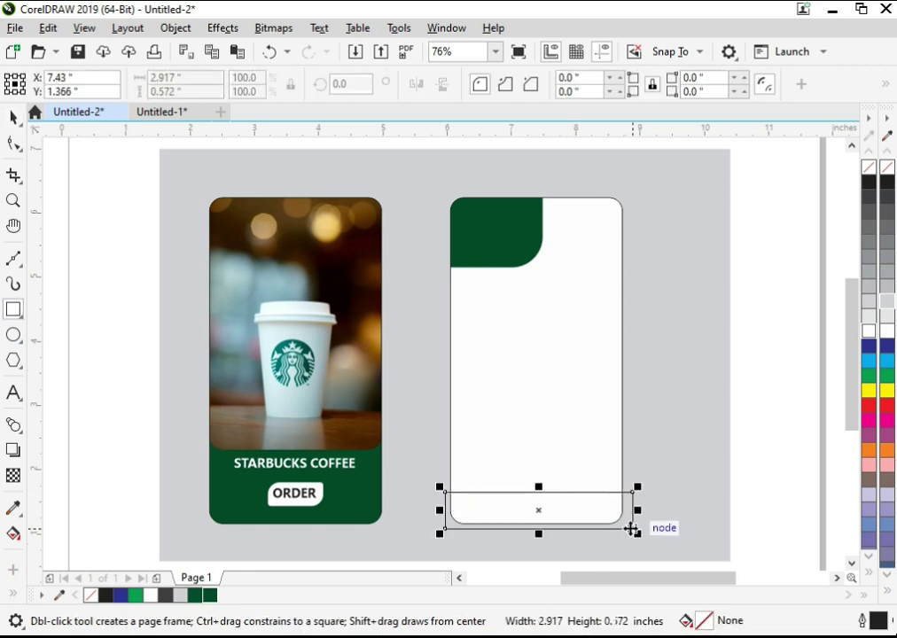
key(space)
key(F2)
drag(396, 446, 643, 578)
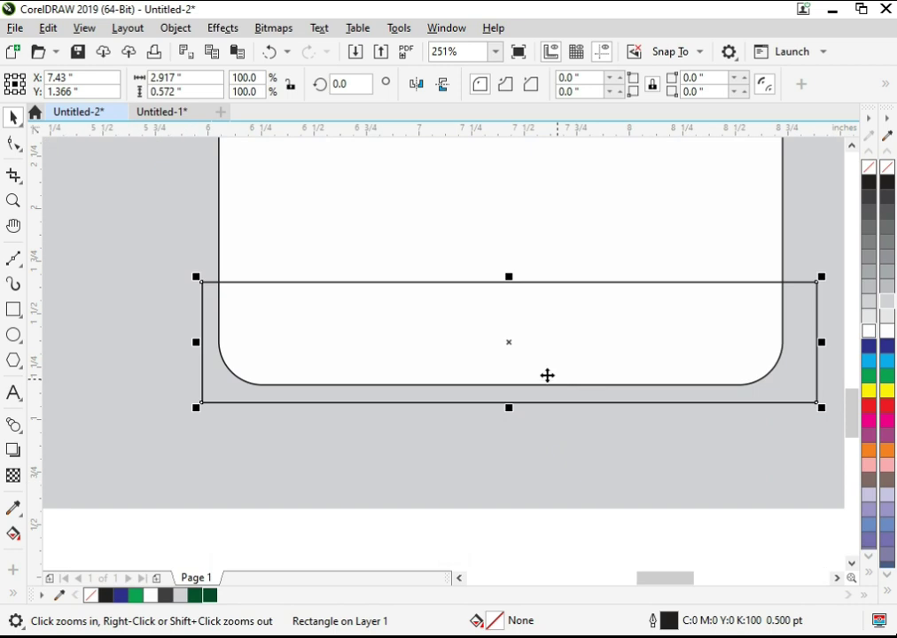
shift+click(456, 224)
key(c)
click(395, 513)
click(451, 351)
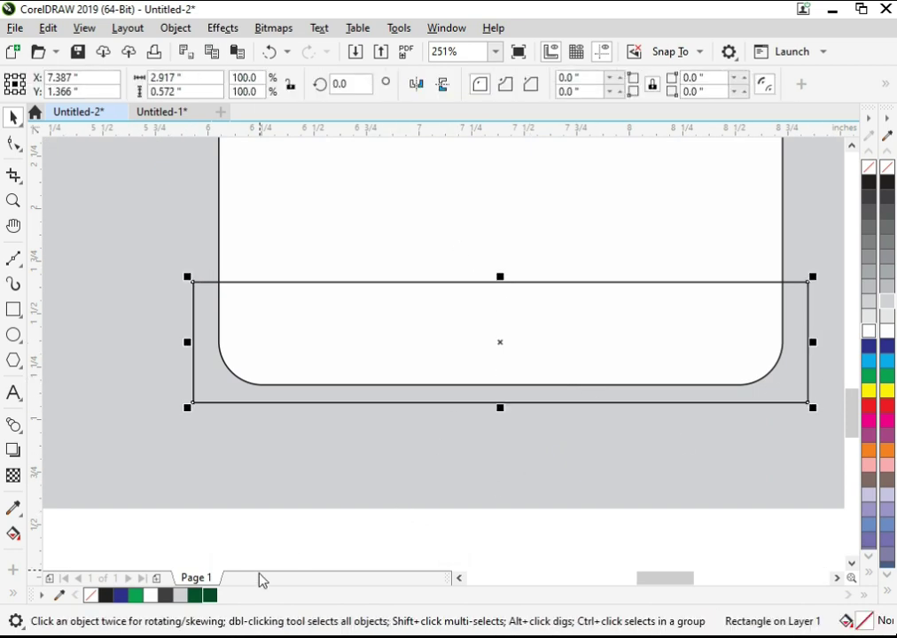
Fill the bottom rectangle with the same dark green and PowerClip it inside the white card
click(210, 597)
right_click(706, 341)
click(612, 332)
click(574, 211)
click(586, 465)
key(F4)
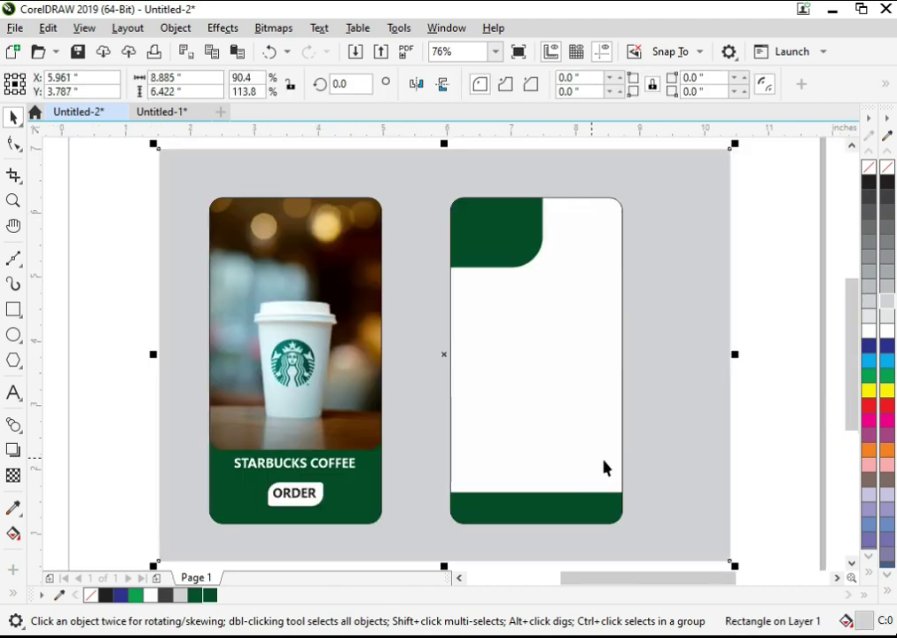
Move the white card closer to the photo card and slightly lower, and undo the last small move
click(769, 436)
click(760, 443)
click(557, 361)
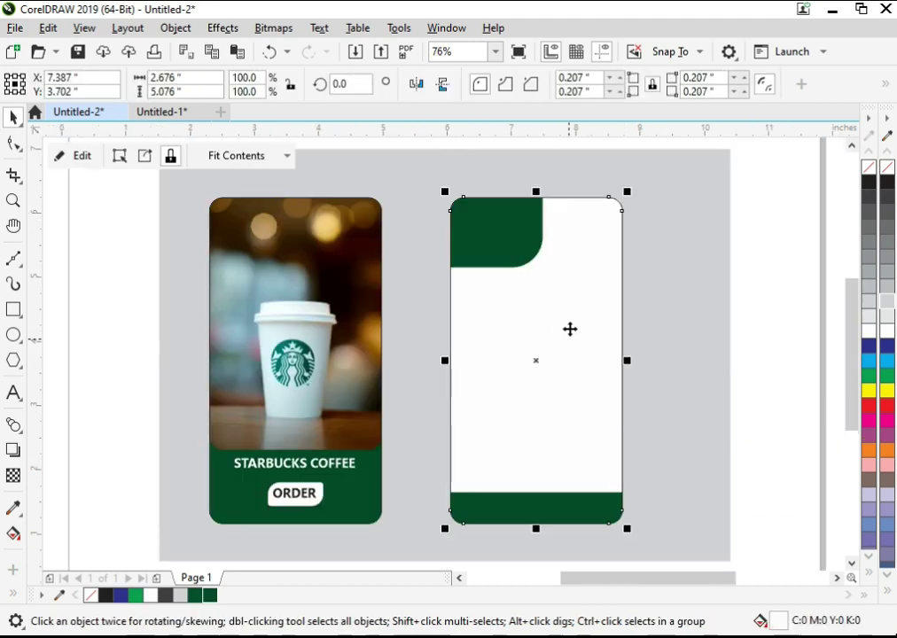
drag(523, 252, 545, 293)
click(727, 380)
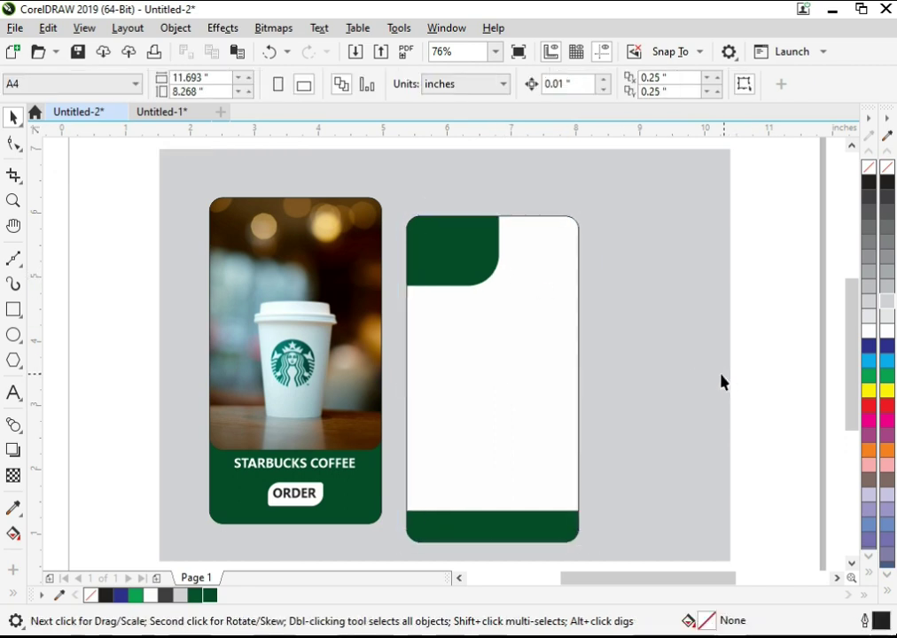
click(521, 336)
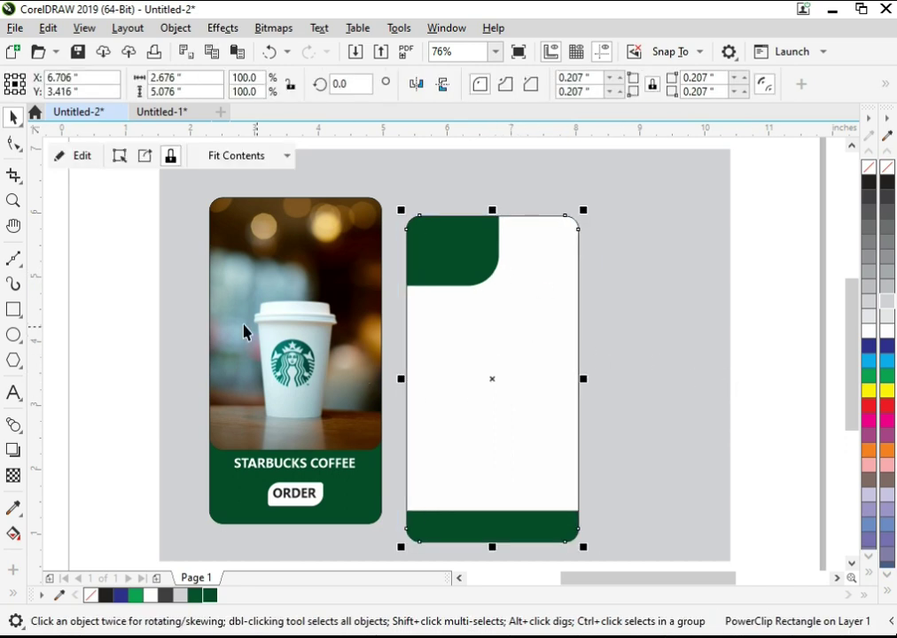
click(13, 309)
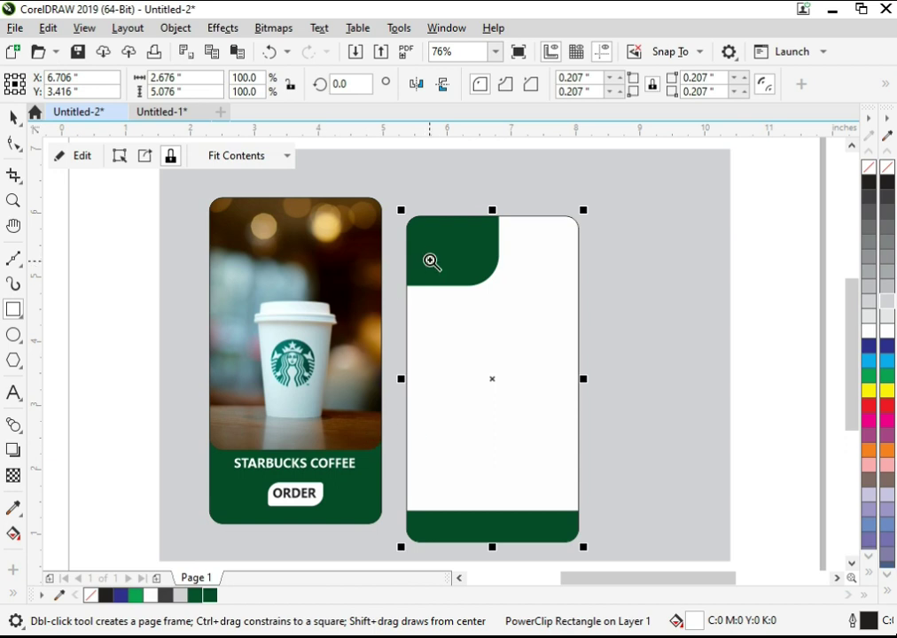
key(z)
key(ctrl+z)
Draw a white circle without outline, about 0.416 in across, near the left edge of the green corner shape
drag(426, 213, 617, 343)
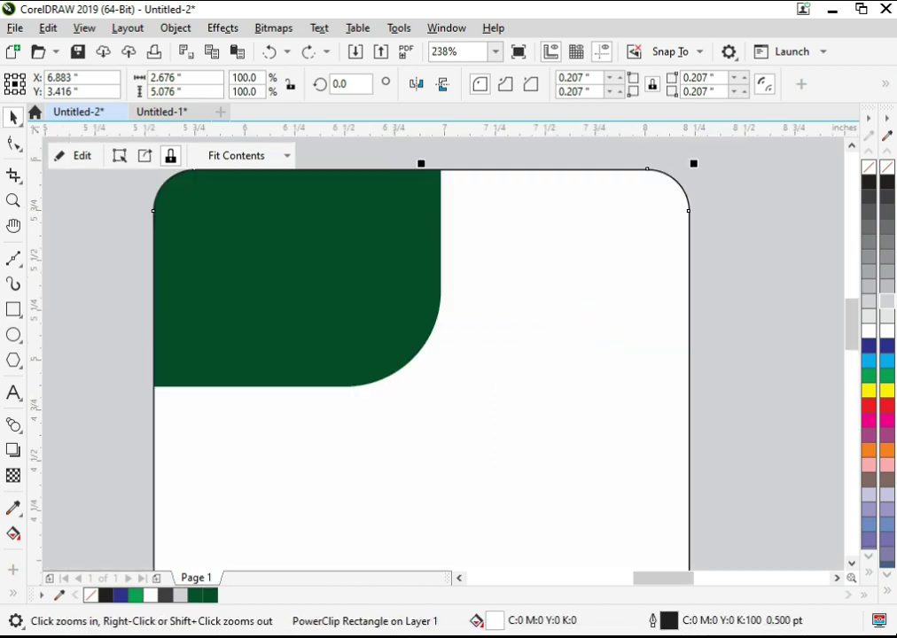
click(14, 334)
drag(172, 211, 242, 281)
key(space)
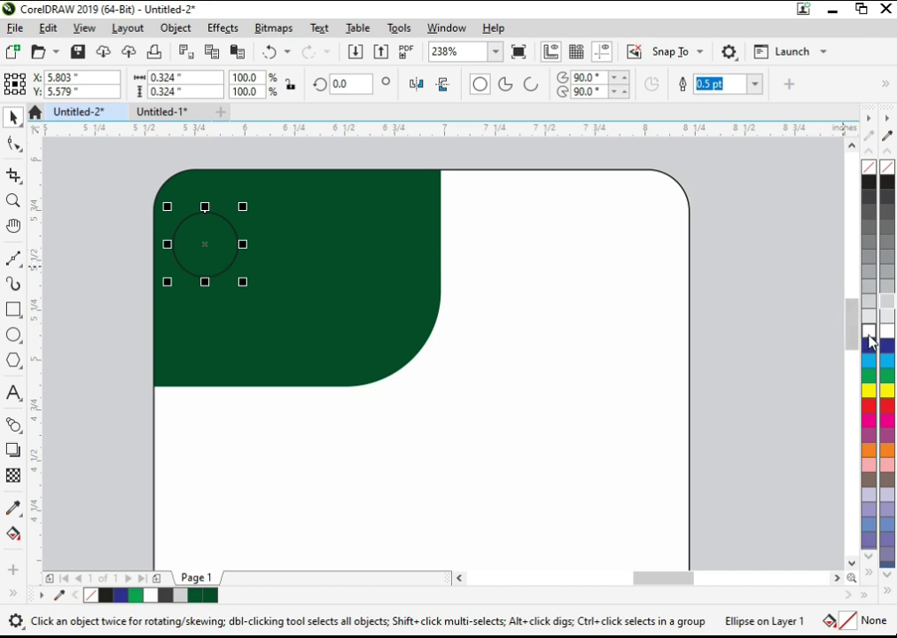
click(868, 333)
right_click(868, 166)
drag(243, 282, 265, 302)
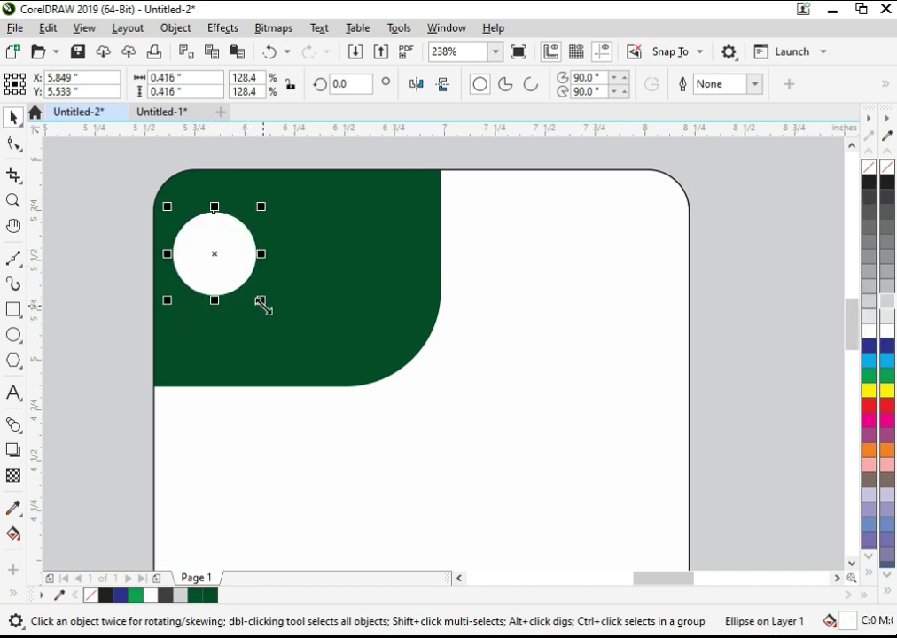
Add a white 13 pt Arial greeting, "Hi" with the customer's first name and an exclamation mark, to the right of the circle
click(13, 392)
click(269, 268)
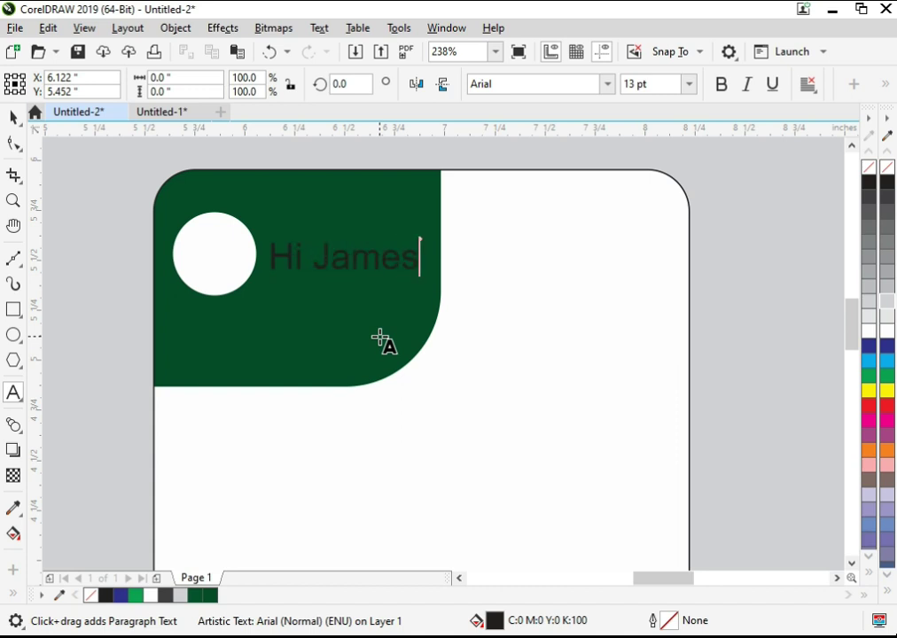
key(F2)
drag(160, 174, 548, 407)
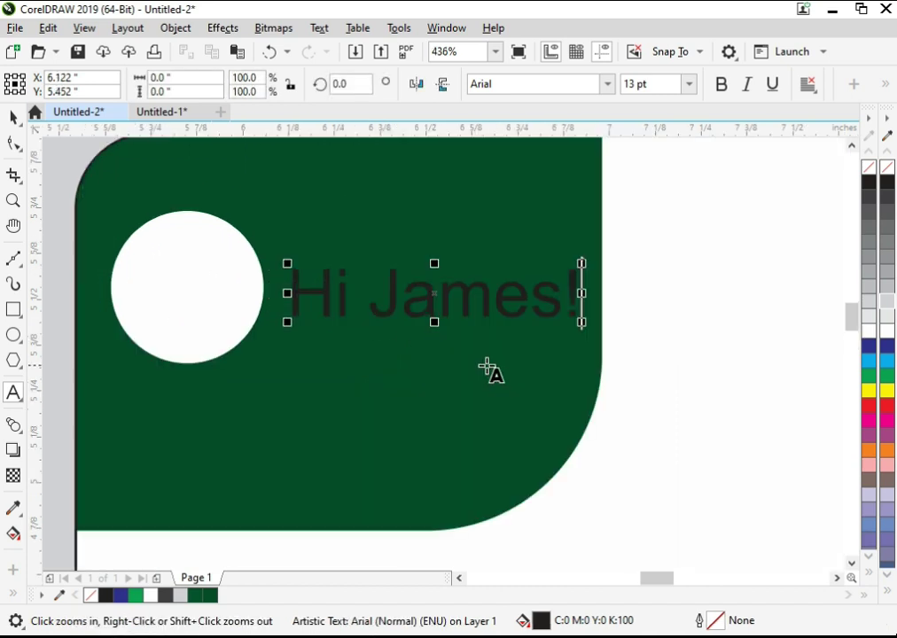
click(13, 116)
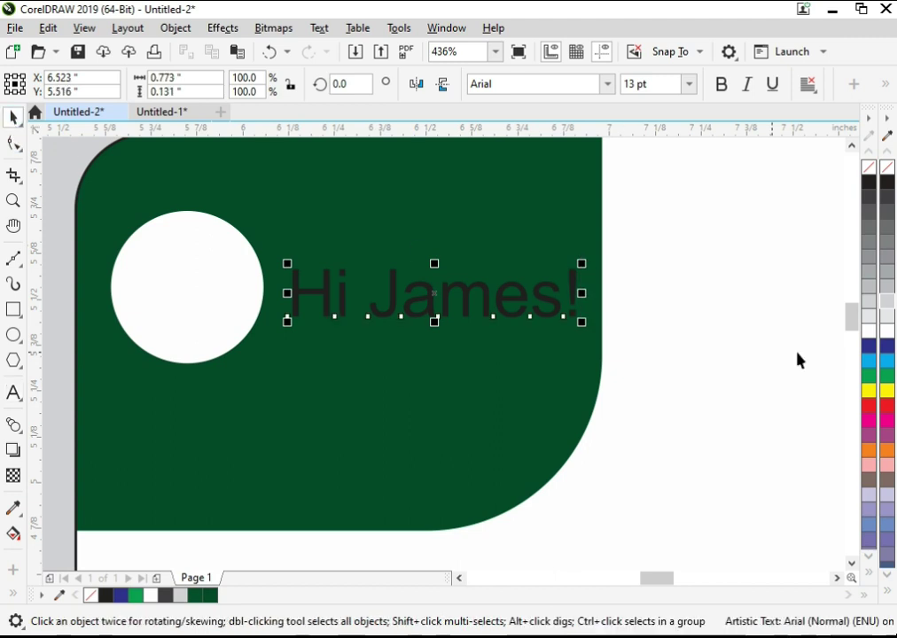
click(868, 331)
Turn a regular-weight copy of the greeting into the line "Have A Nice Day!" below it, shrunk to about 11.129 pt
drag(564, 308, 387, 455)
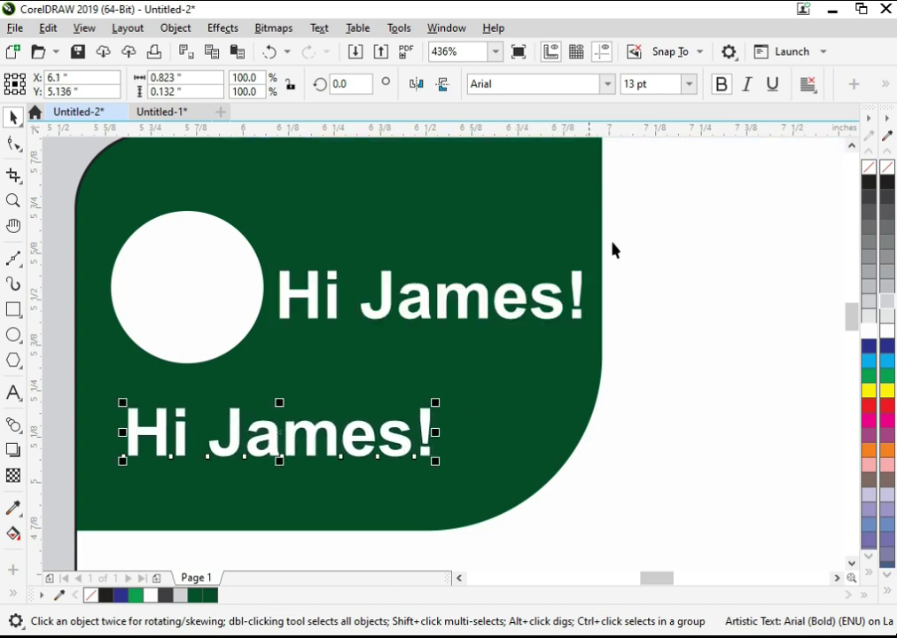
click(722, 84)
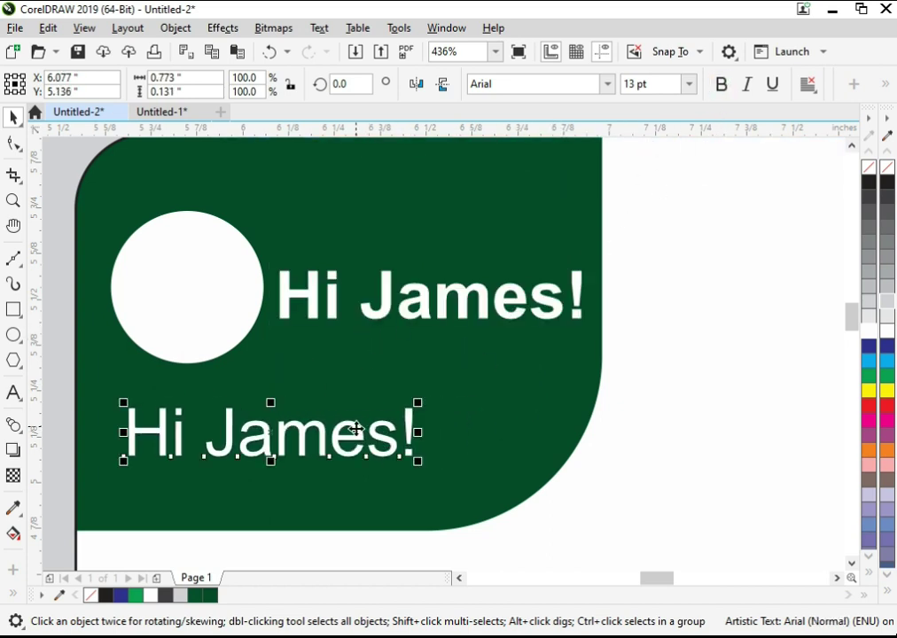
double_click(351, 444)
key(ctrl+z)
double_click(343, 442)
key(ctrl+a)
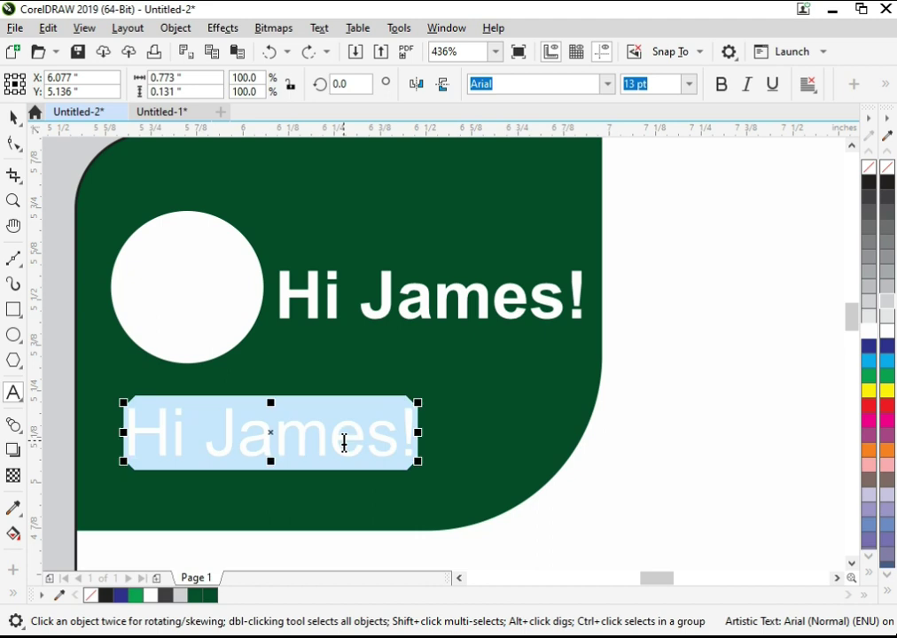
text(Have)
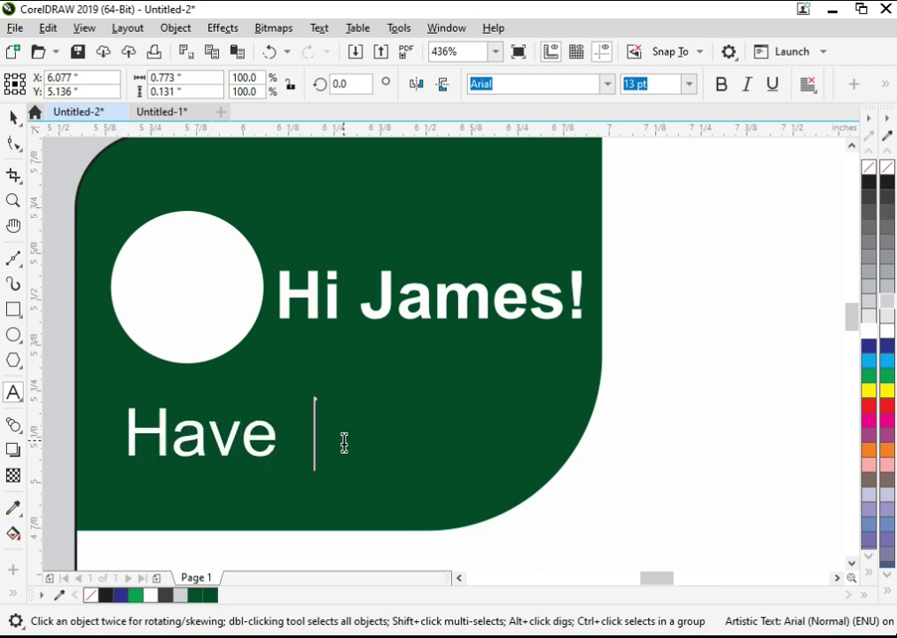
text( A )
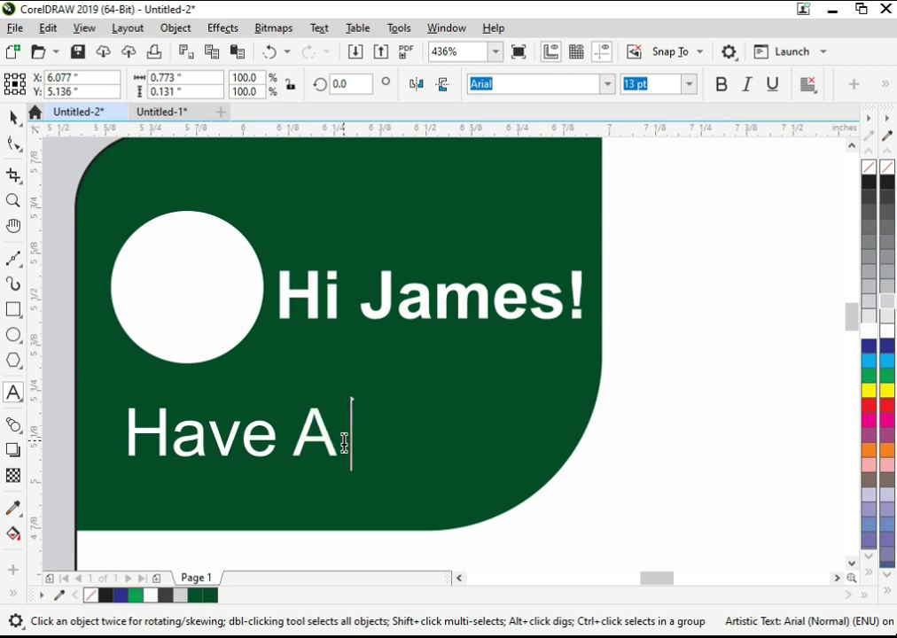
text(Nice Da)
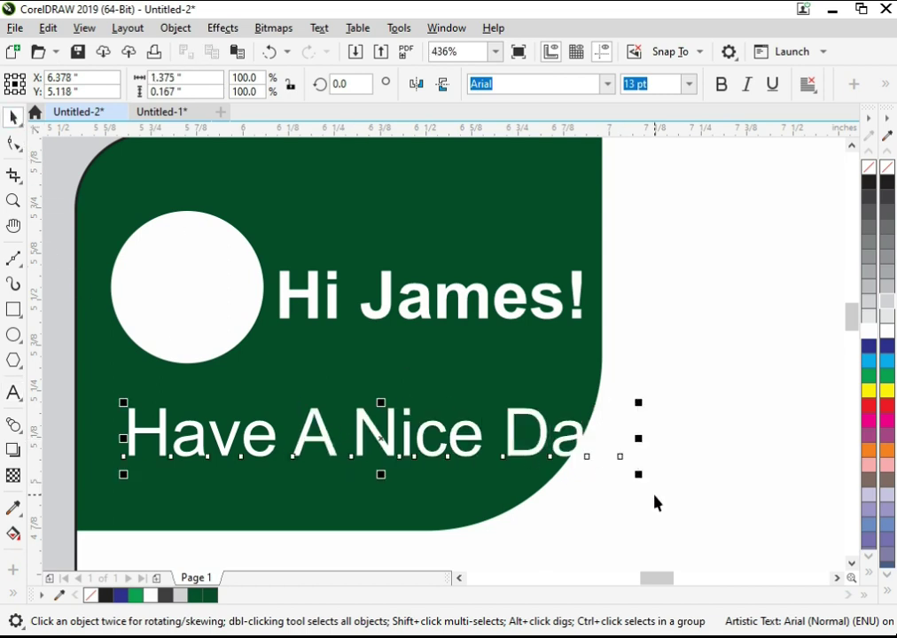
drag(642, 476, 567, 473)
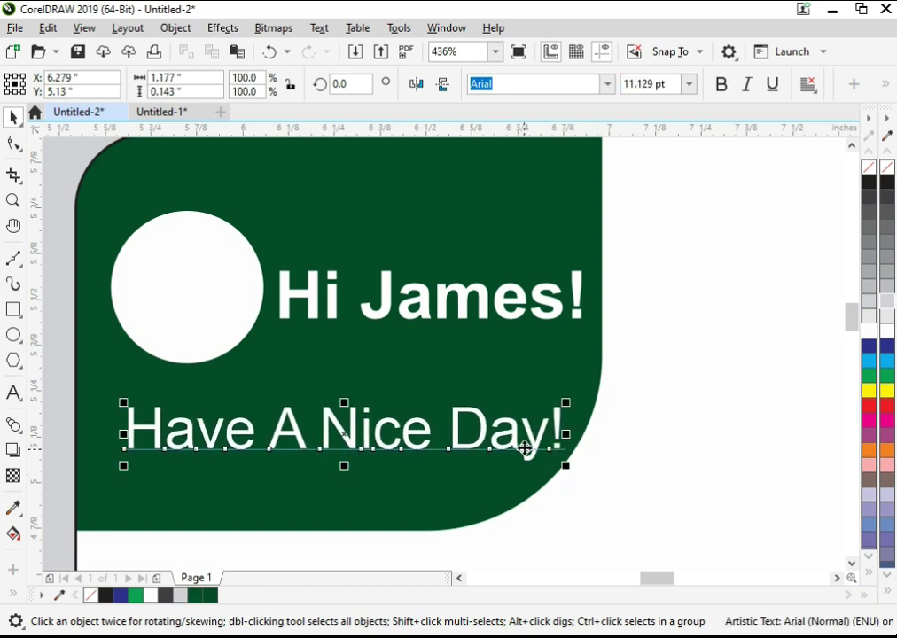
Enlarge the white circle to about 0.453 in and align it and the greeting text on their horizontal centre line
click(263, 352)
drag(269, 372, 281, 381)
click(319, 321)
shift+click(250, 313)
key(e)
click(341, 383)
Bring the man's portrait photo into the document and PowerClip it inside the white circle
scroll(343, 388, down, 2)
click(560, 317)
key(F2)
drag(664, 274, 202, 451)
key(space)
click(246, 371)
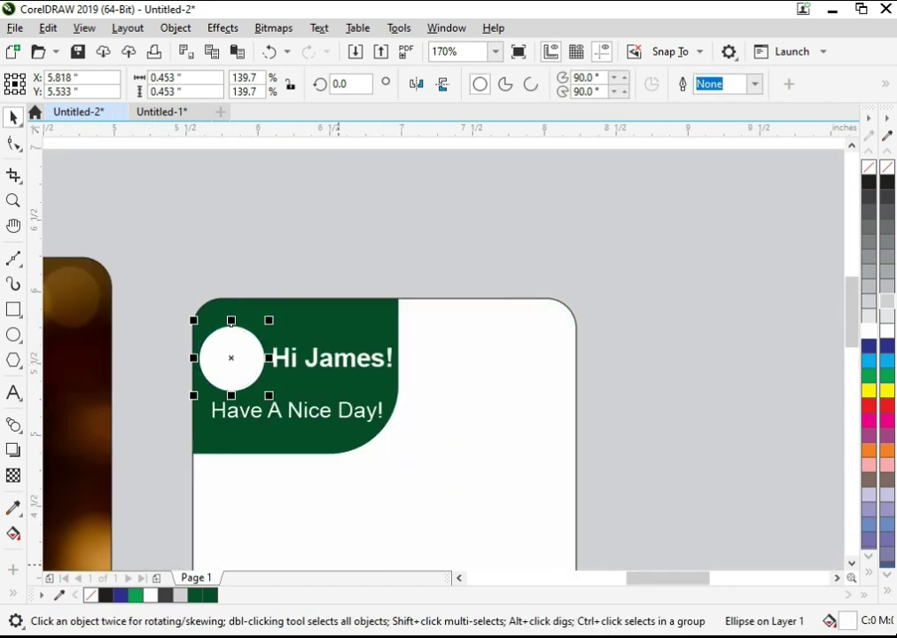
click(496, 635)
drag(228, 178, 294, 231)
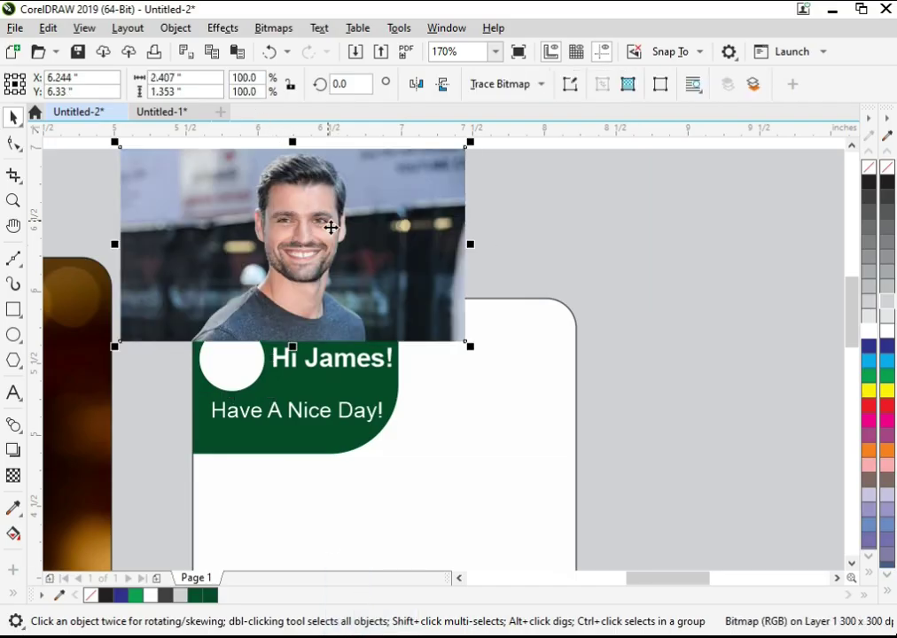
right_click(443, 232)
click(485, 369)
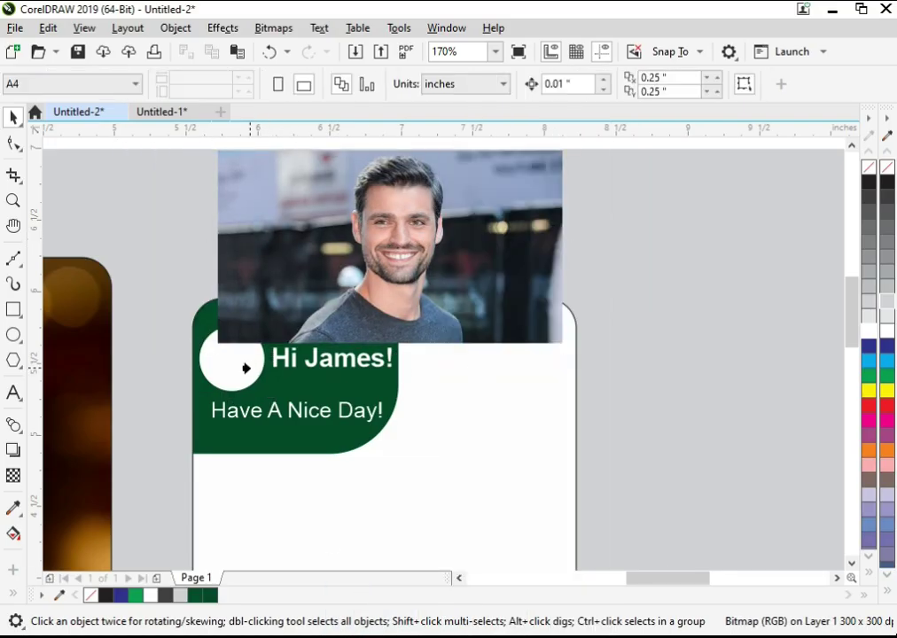
click(245, 371)
Scale the portrait inside the circle frame to about 34.3%, centre the face in it and finish editing the PowerClip contents
drag(506, 249, 385, 285)
drag(337, 345, 235, 358)
key(F2)
drag(288, 323, 202, 418)
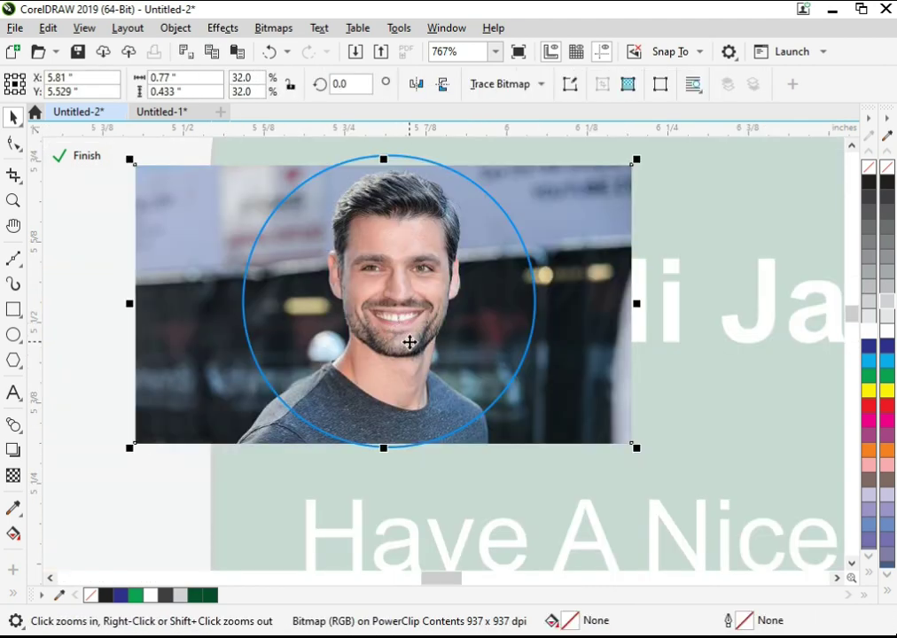
drag(410, 342, 411, 335)
drag(636, 440, 654, 451)
drag(534, 395, 536, 409)
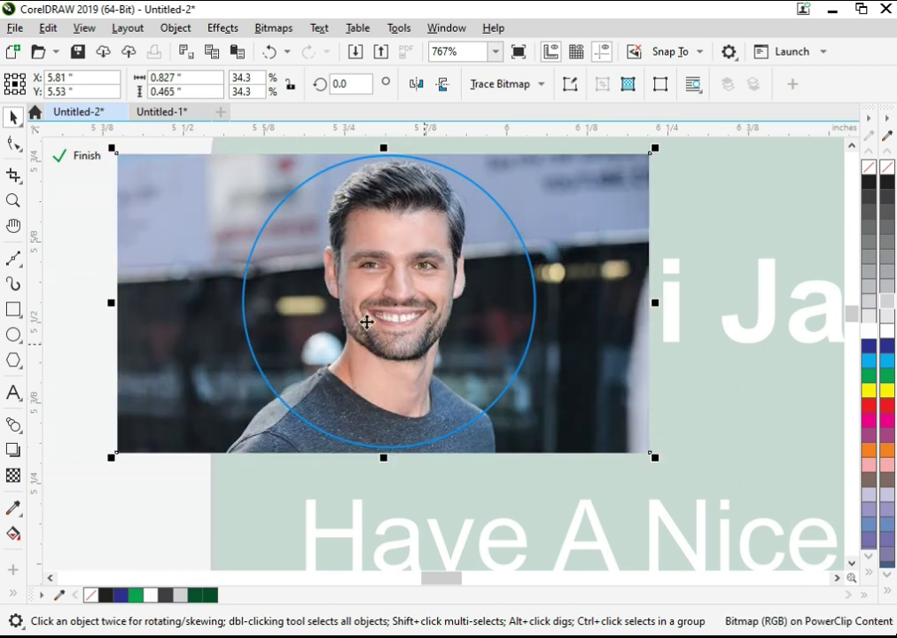
click(81, 155)
Switch to the Untitled-1 document and copy all of its icons
scroll(58, 205, down, 2)
click(431, 229)
scroll(440, 316, down, 1)
click(462, 303)
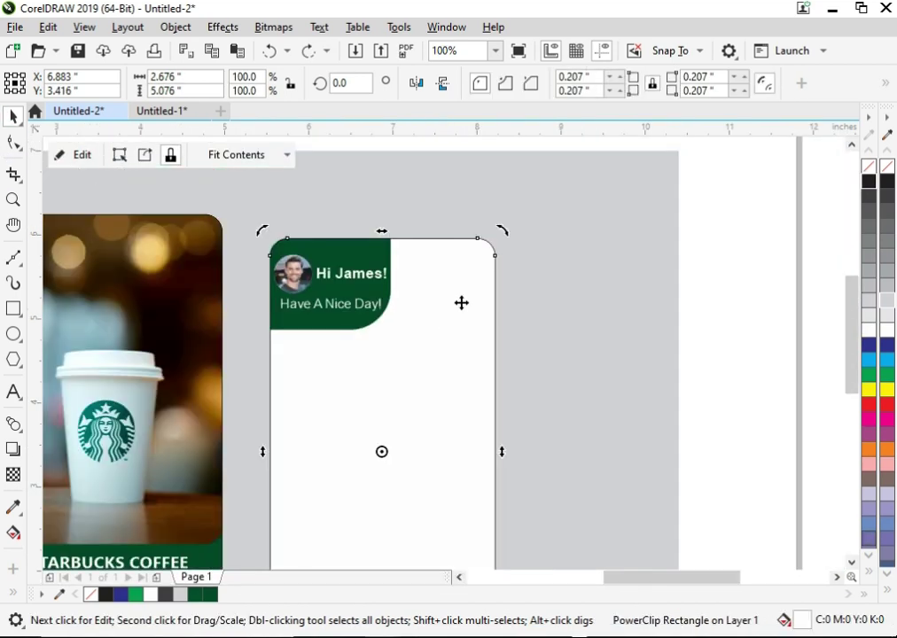
click(794, 281)
key(z)
drag(650, 236, 161, 354)
click(161, 111)
key(ctrl+a)
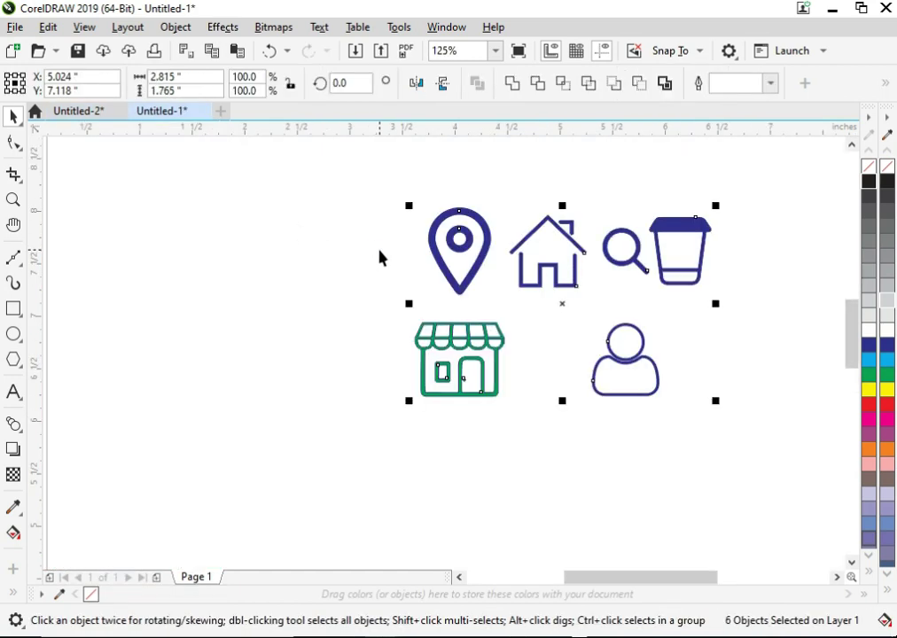
key(ctrl+c)
Paste the icons into Untitled-2, shrink them to about 27.2% and place them on the grey background to the right of the white card
drag(112, 135, 526, 269)
scroll(526, 270, down, 3)
key(F2)
drag(379, 158, 871, 423)
drag(362, 211, 701, 263)
click(696, 298)
Place the magnifier icon in the white card's upper-right corner and colour it black with no outline
key(F2)
drag(660, 210, 91, 383)
key(space)
drag(749, 332, 435, 330)
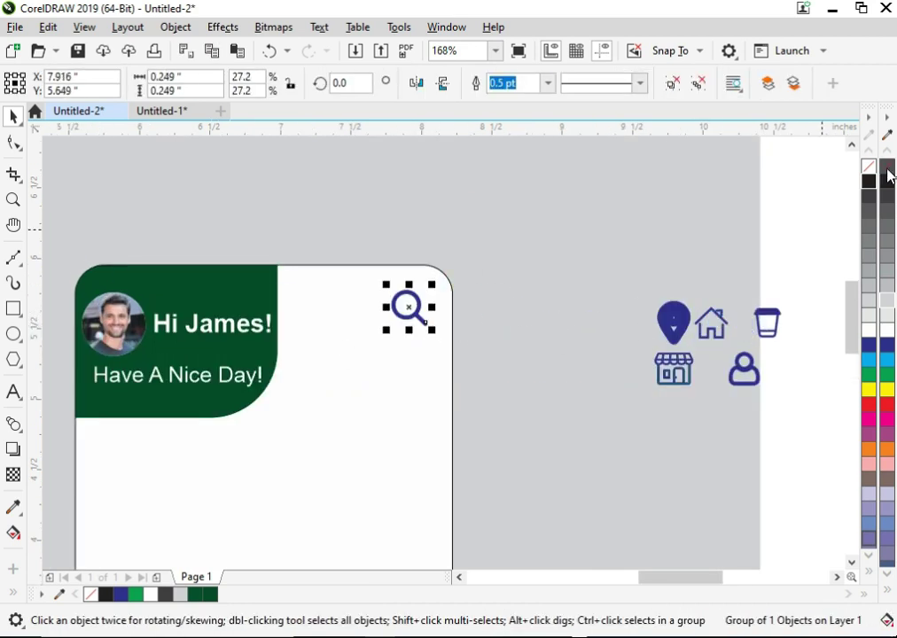
drag(416, 316, 424, 326)
scroll(469, 355, down, 2)
key(F2)
drag(529, 306, 178, 516)
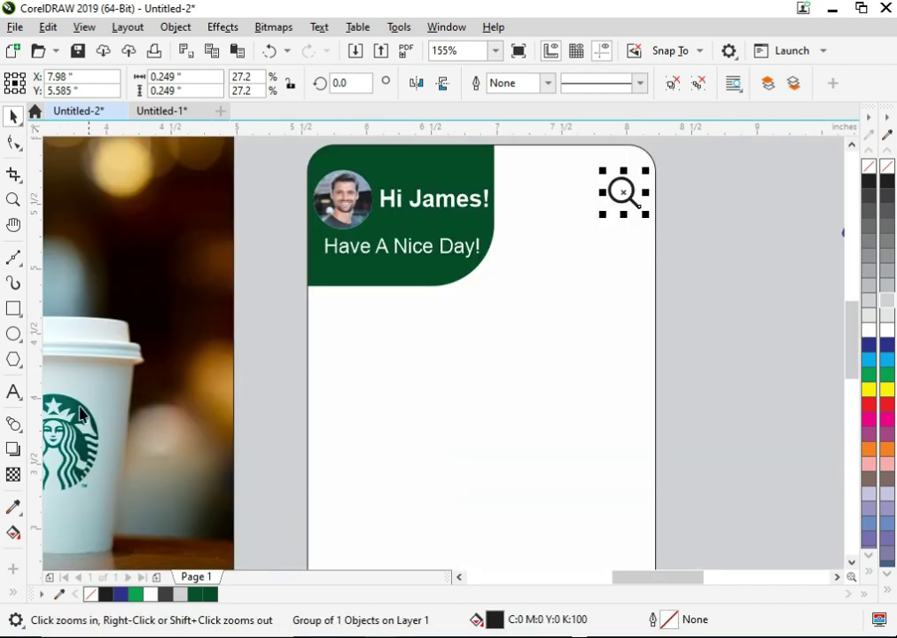
Draw a circle on the white card below the green panel and set its size to 0.5 by 0.5 inches
click(13, 333)
mouse_move(319, 317)
mouse_down()
mouse_move(408, 379)
mouse_move(412, 409)
mouse_up()
key(space)
text(.5)
key(Tab)
text(.5)
key(Return)
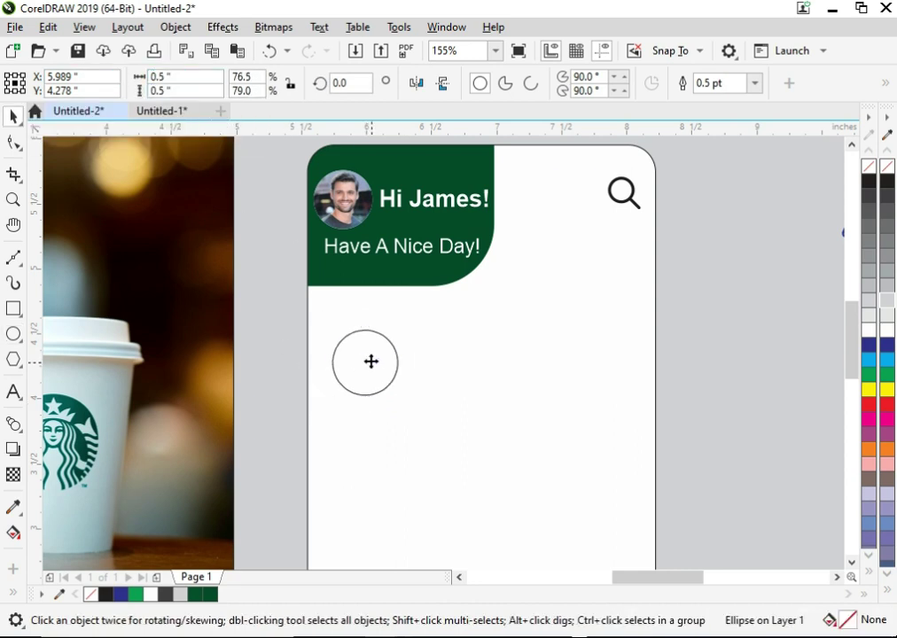
Duplicate the circle into a horizontal row of four and spread the outer circles across the white card
drag(373, 364, 439, 392)
right_click(439, 393)
key(ctrl+r)
key(ctrl+r)
shift+click(500, 370)
shift+click(434, 368)
drag(369, 397, 370, 376)
click(368, 380)
key(ctrl+z)
drag(594, 383, 614, 384)
Distribute the four circles evenly so the horizontal gaps between them are equal
shift+click(520, 379)
shift+click(438, 361)
shift+click(362, 362)
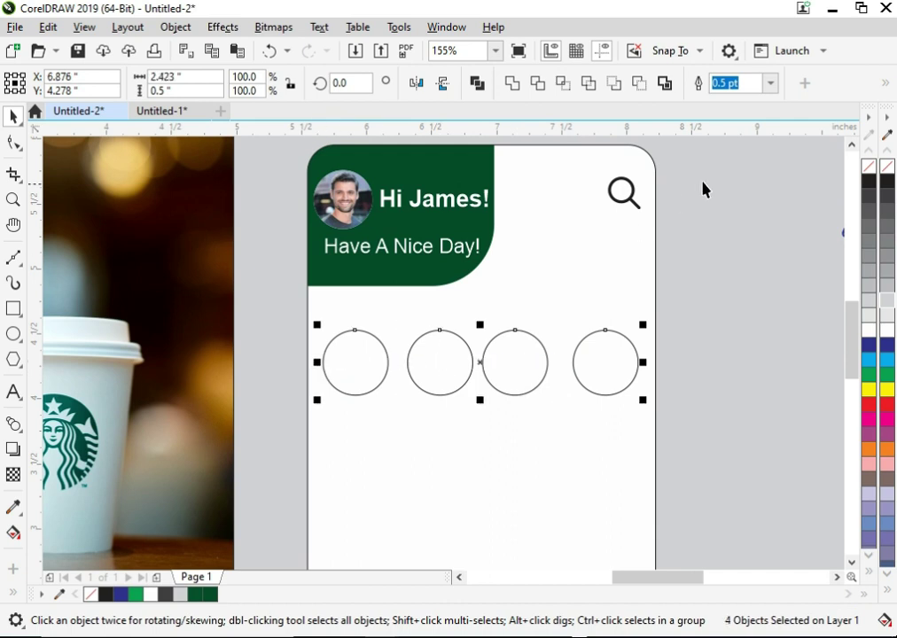
click(886, 84)
click(875, 123)
click(846, 154)
click(868, 113)
Group the row of circles and centre it horizontally on the white card
key(ctrl+g)
shift+click(650, 409)
key(c)
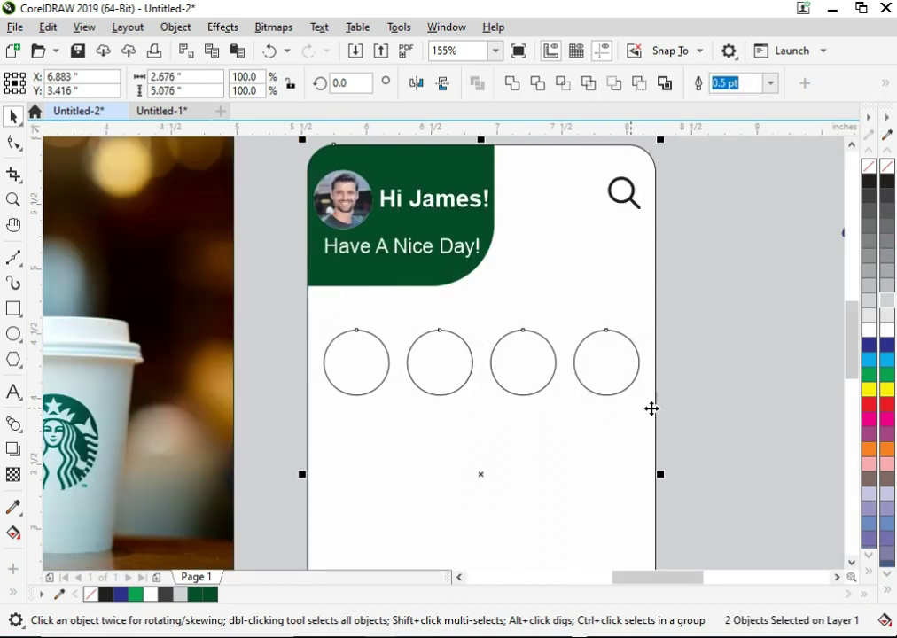
click(648, 408)
click(583, 361)
click(558, 565)
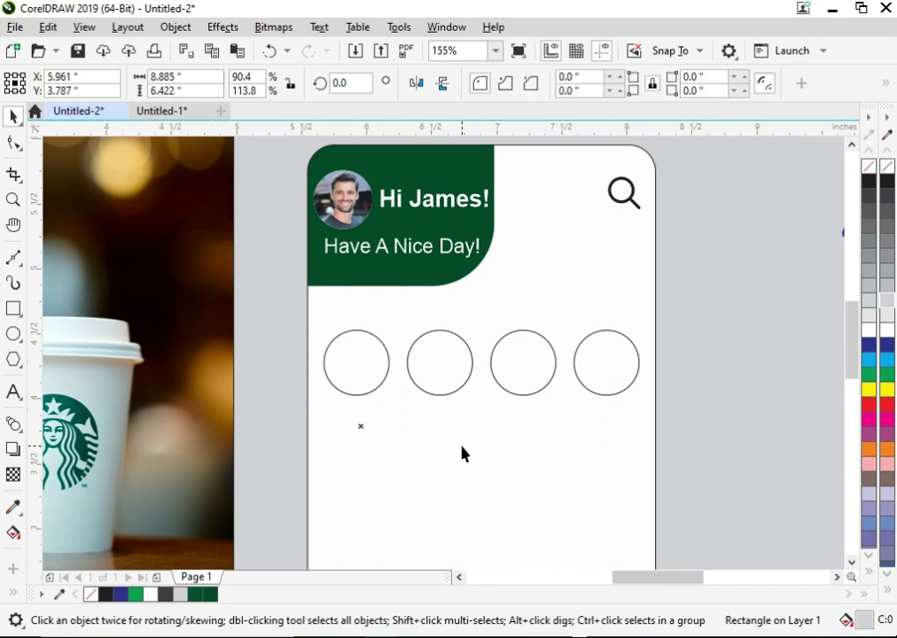
Import the Classic-Homemade-Hot-Chocolate-7d8353b picture and PowerClip it inside the first circle of the row
key(ctrl+i)
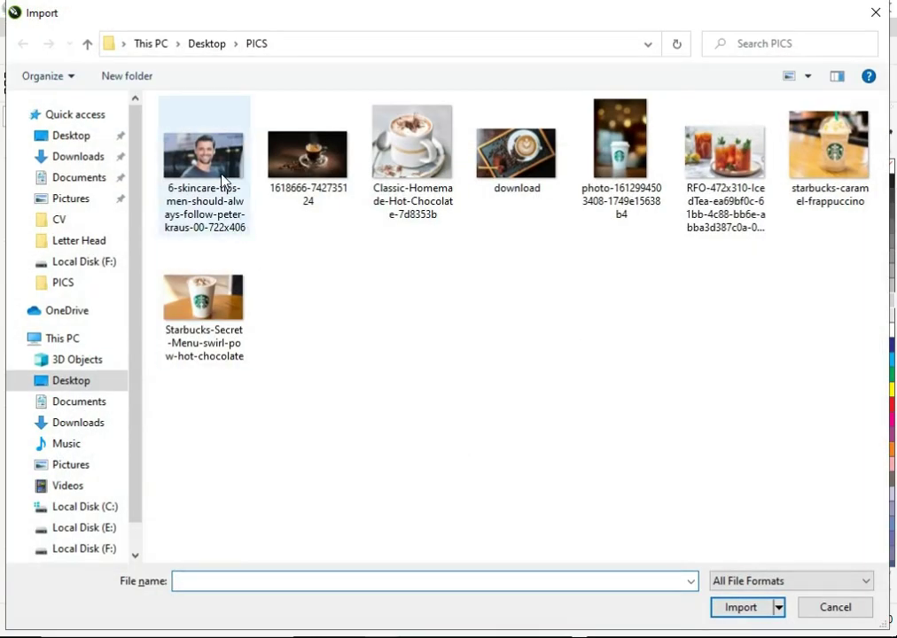
key(Escape)
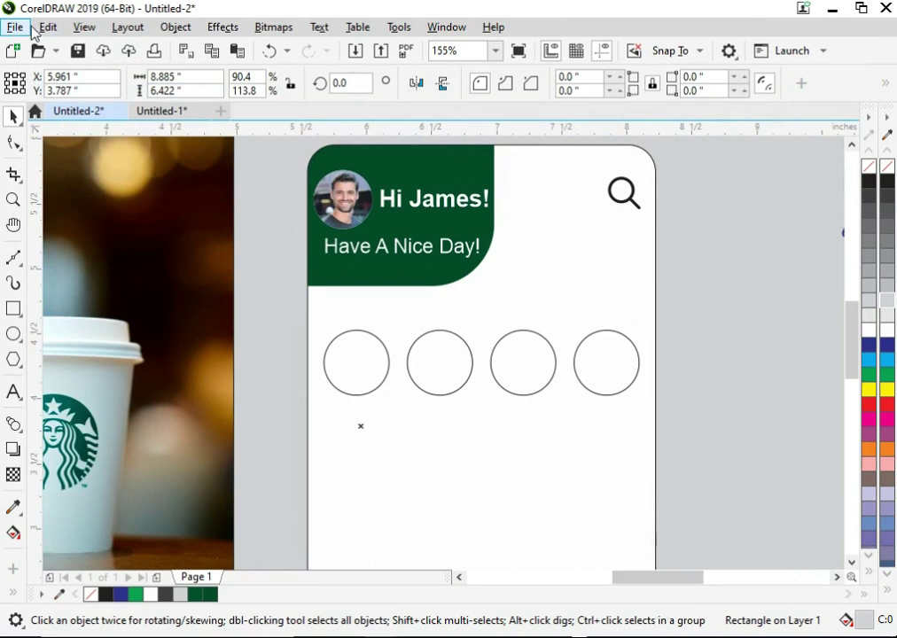
click(30, 29)
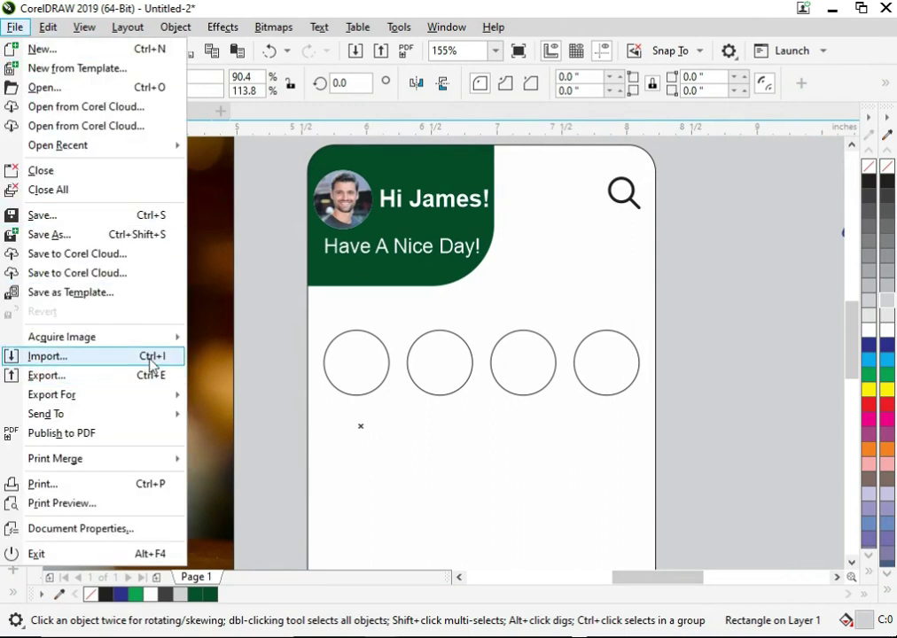
click(151, 364)
click(424, 162)
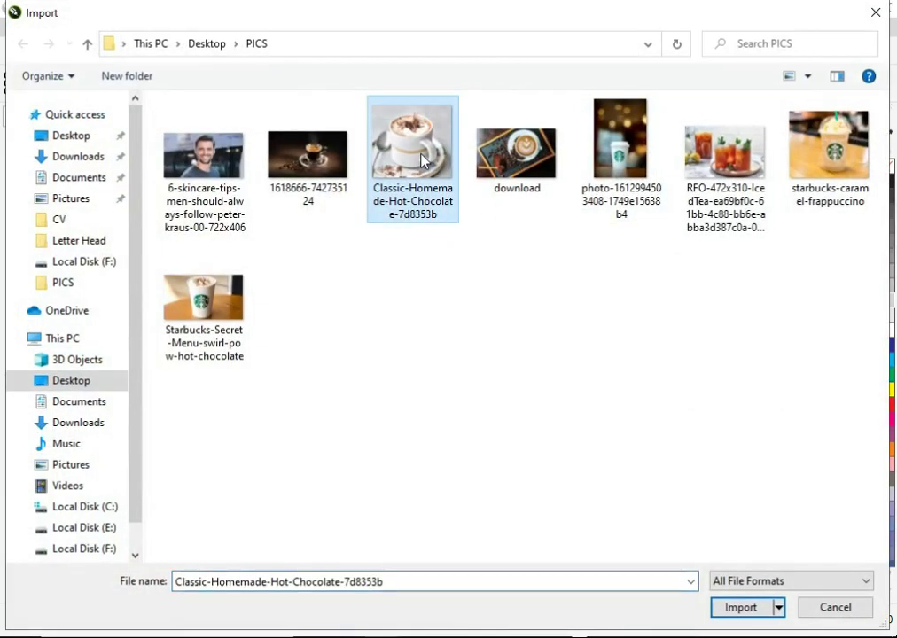
double_click(424, 161)
drag(316, 372, 411, 461)
right_click(395, 415)
click(403, 371)
click(361, 358)
click(381, 431)
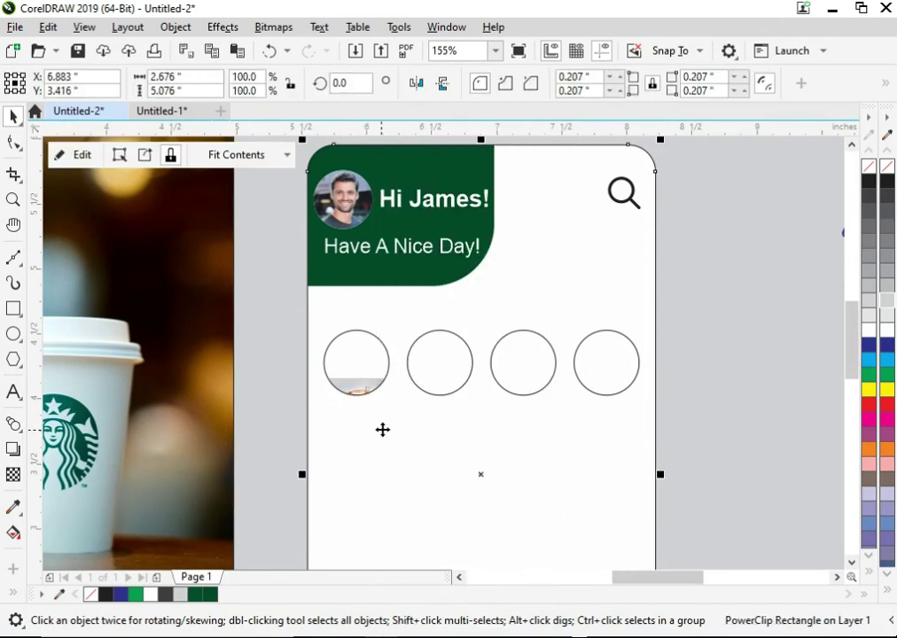
Import the RFO-472x310-IcedTea picture and PowerClip it inside the second circle
key(ctrl+i)
click(709, 179)
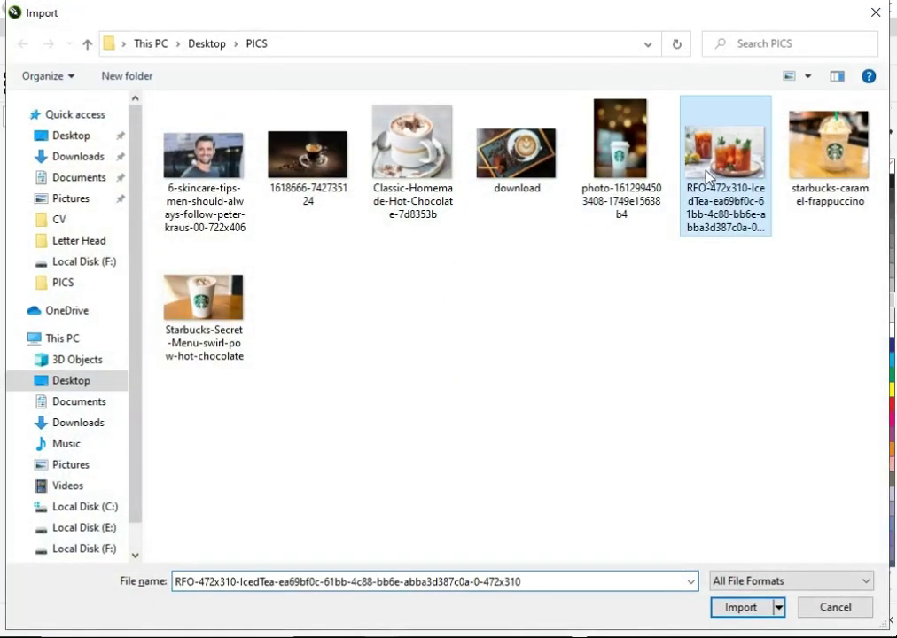
double_click(707, 173)
drag(450, 416, 514, 487)
right_click(463, 426)
click(534, 369)
click(444, 374)
click(547, 416)
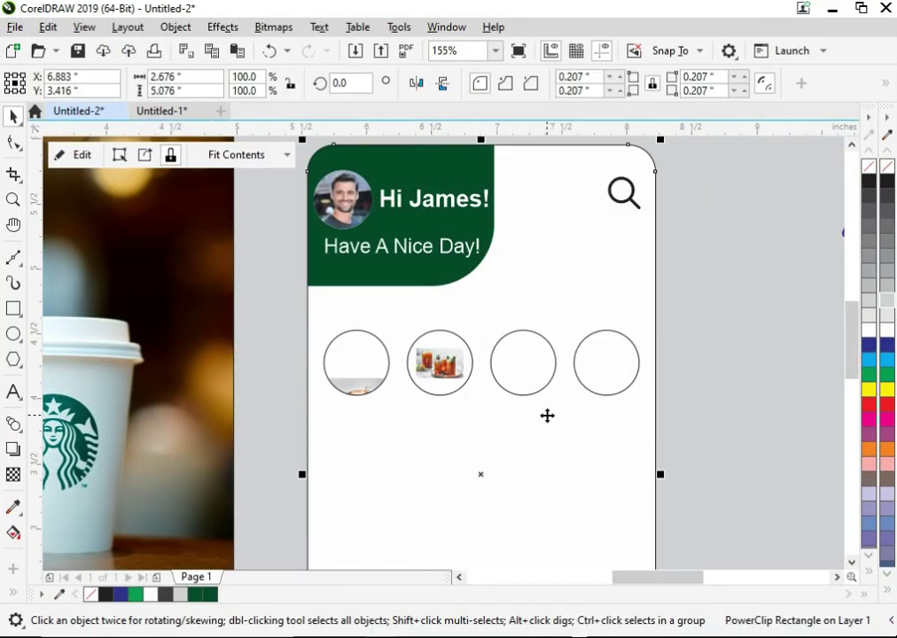
key(ctrl+i)
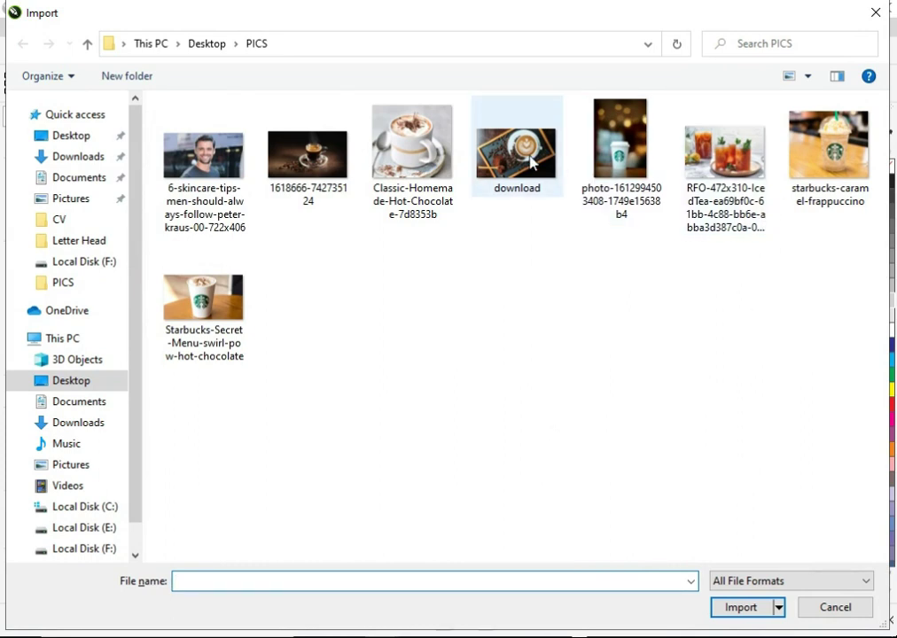
drag(310, 177, 655, 506)
click(740, 606)
right_click(585, 465)
click(650, 368)
click(606, 363)
click(602, 459)
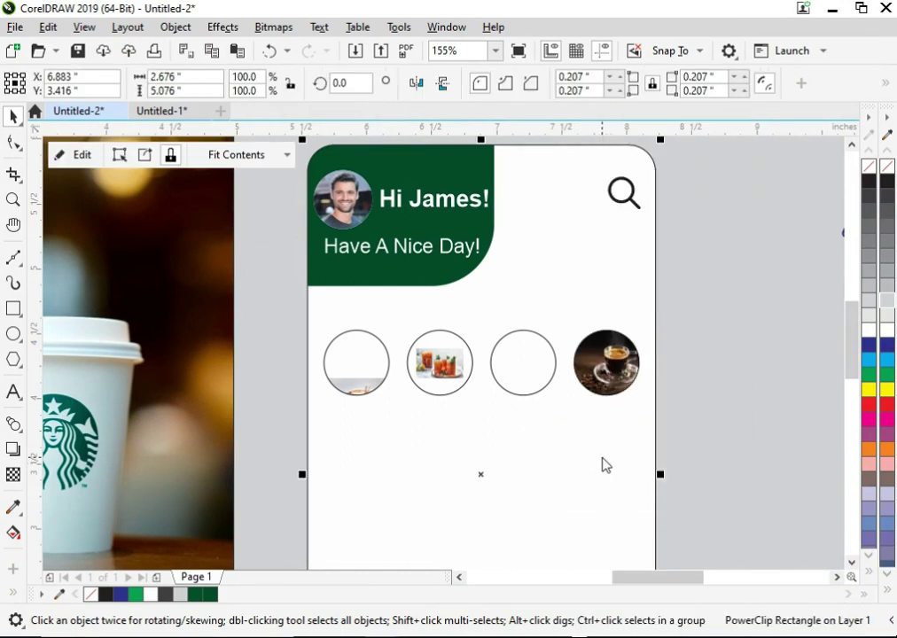
Import the download.jpg latte picture at about 45.5% scale and PowerClip it inside the third circle
key(ctrl+i)
double_click(513, 166)
drag(480, 416, 536, 451)
right_click(501, 434)
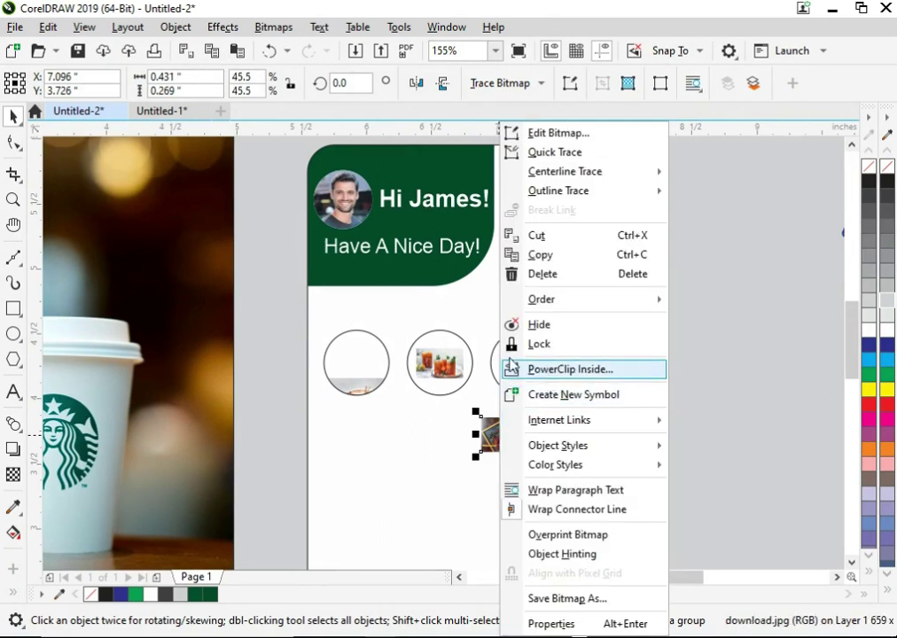
key(Return)
click(501, 364)
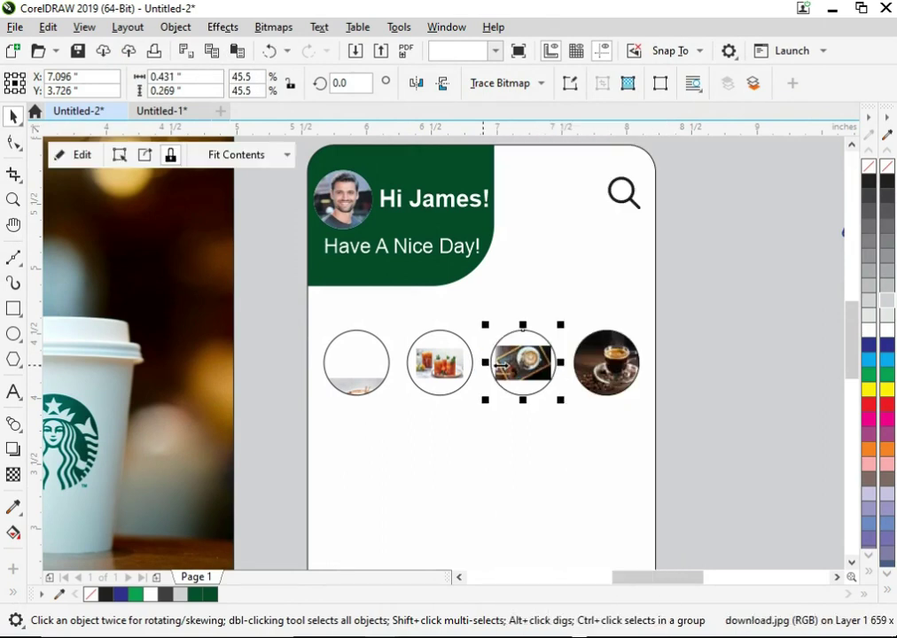
Edit the first circle's PowerClip, scaling the hot chocolate picture to about 1.6% and centring the mug in the frame
key(F2)
mouse_move(275, 280)
mouse_down()
mouse_move(479, 351)
mouse_move(683, 446)
mouse_up()
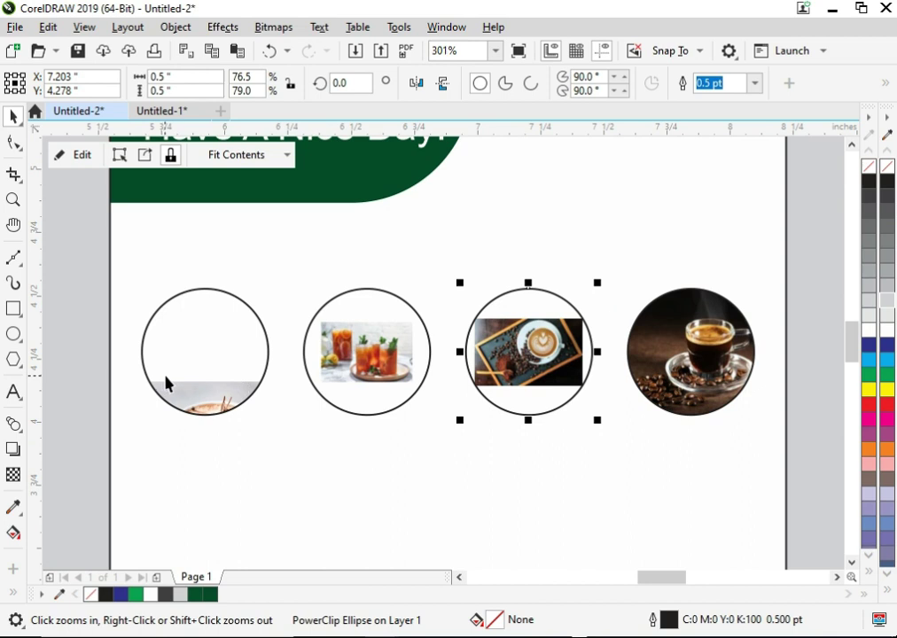
double_click(183, 392)
drag(200, 425, 190, 324)
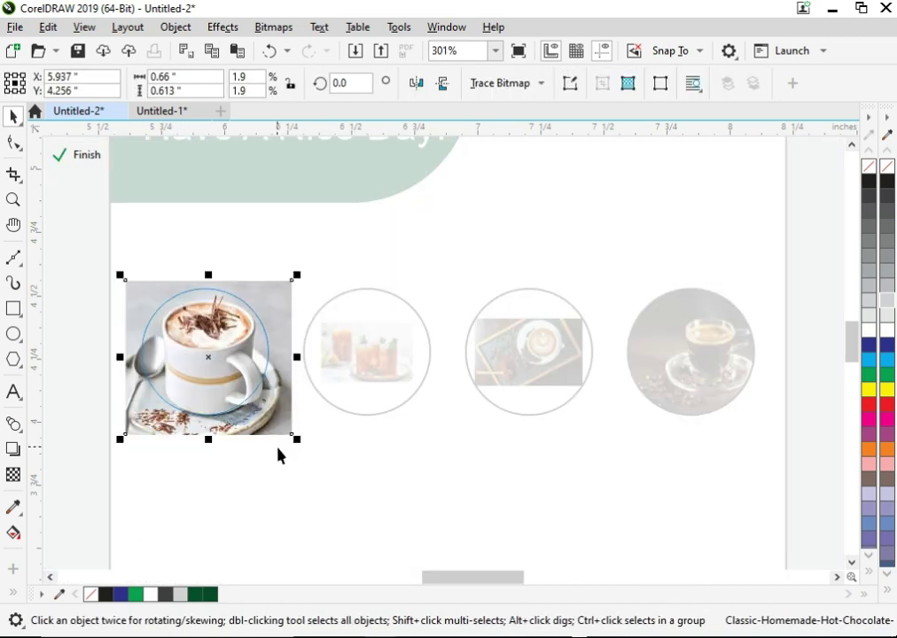
drag(296, 440, 282, 426)
drag(256, 371, 262, 379)
key(Left)
key(Left)
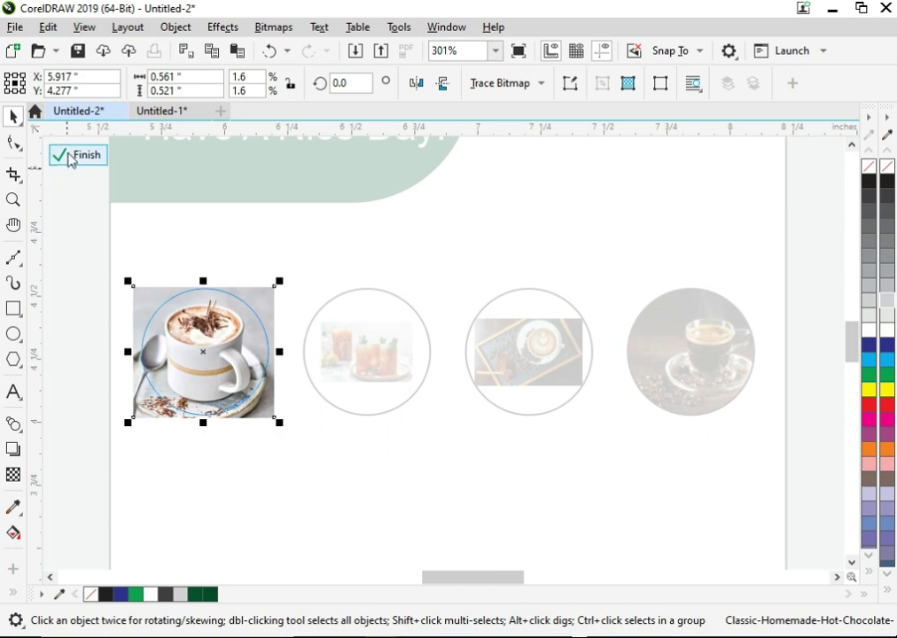
click(71, 157)
Edit the second circle's PowerClip, enlarging the iced tea picture until the glasses fill the frame
double_click(387, 349)
click(394, 358)
drag(418, 385, 398, 373)
click(65, 158)
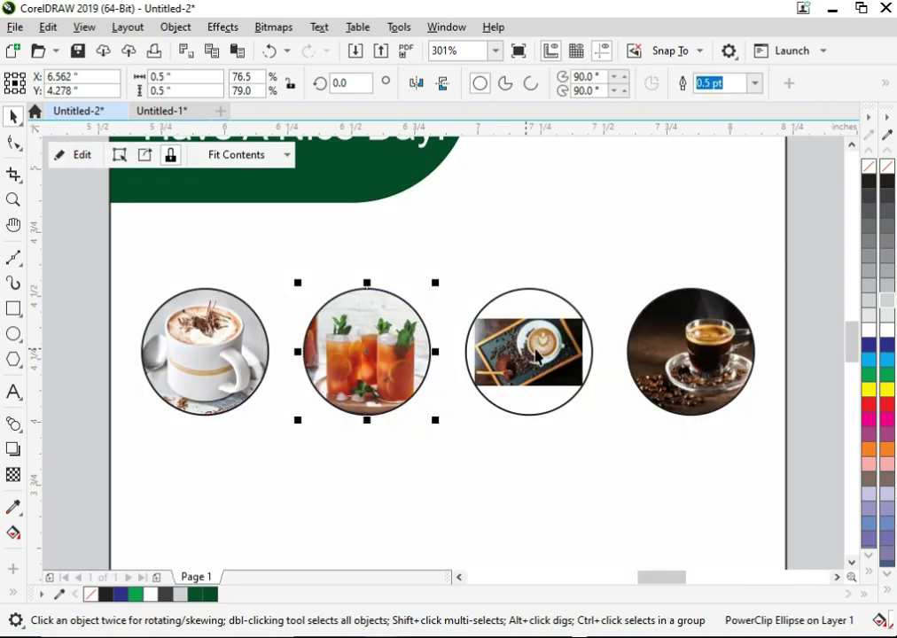
Edit the third circle's PowerClip, enlarging the latte picture to about 97.1% and positioning the cup within the frame
double_click(550, 356)
click(568, 376)
drag(585, 385, 652, 459)
mouse_move(584, 352)
mouse_down()
mouse_move(569, 362)
mouse_move(564, 351)
mouse_move(583, 351)
mouse_up()
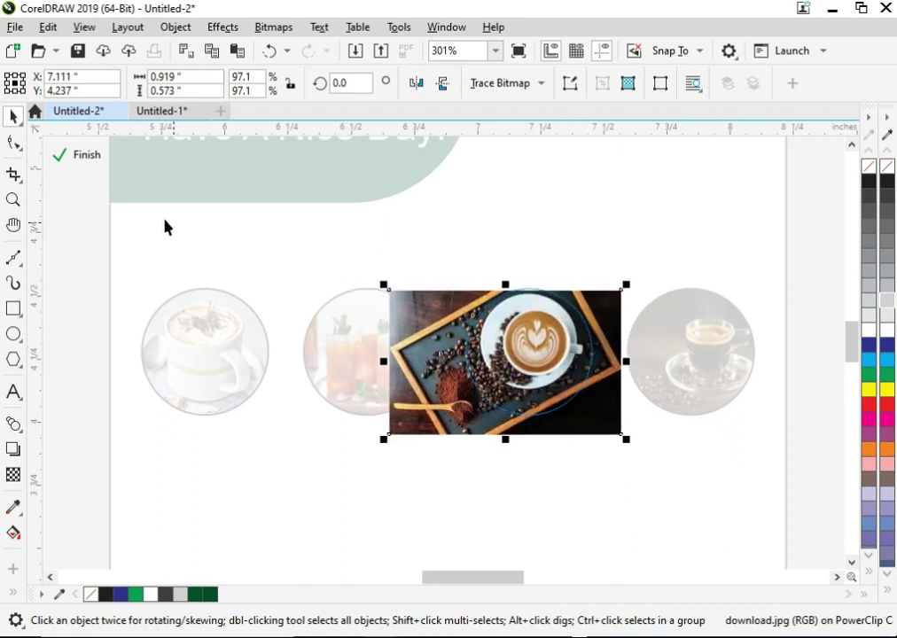
click(63, 155)
Sample the dark teal C:91 M:65 Y:58 K:57 from the latte picture and fill the third circle with it
click(566, 333)
key(F2)
drag(439, 259, 622, 493)
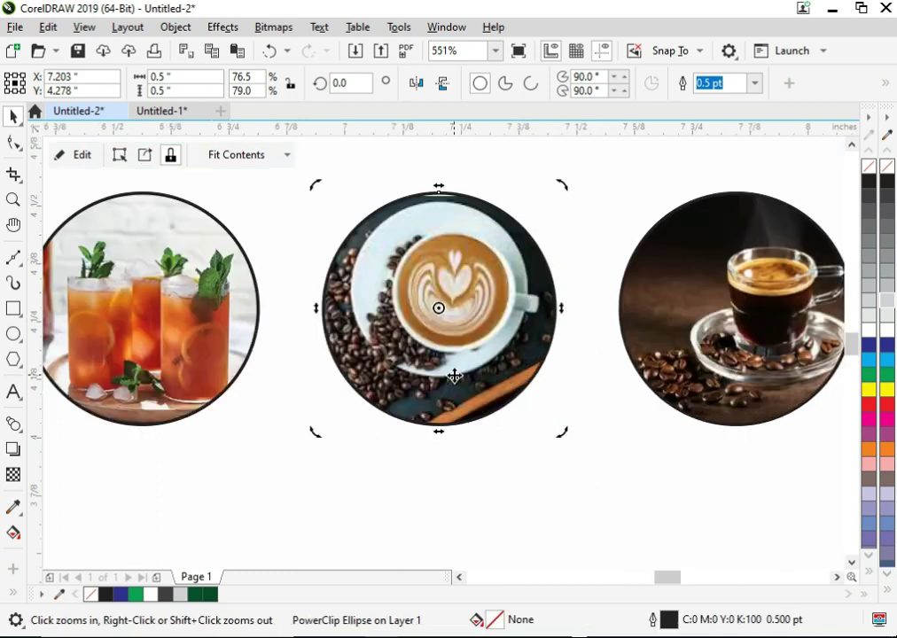
click(467, 302)
click(14, 508)
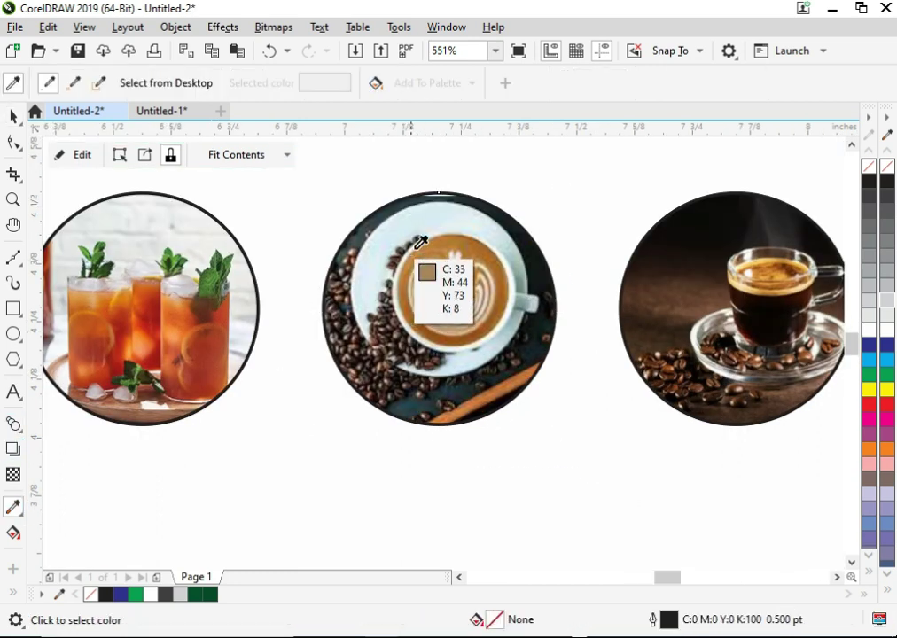
click(411, 201)
click(416, 213)
key(space)
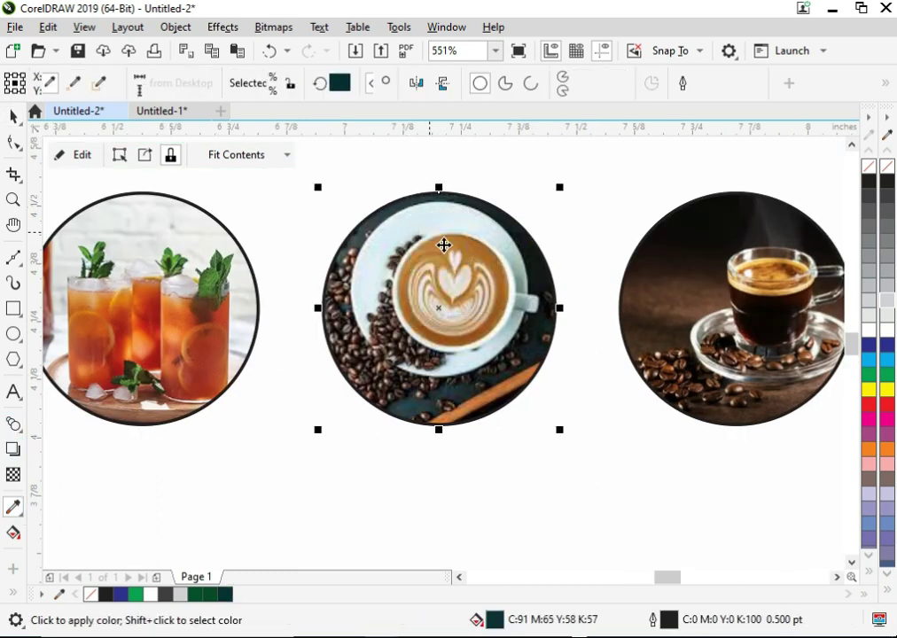
Edit the fourth circle's PowerClip, shifting the espresso picture so the cup sits in the centre of the frame
key(F4)
double_click(559, 333)
key(F2)
drag(437, 255, 700, 436)
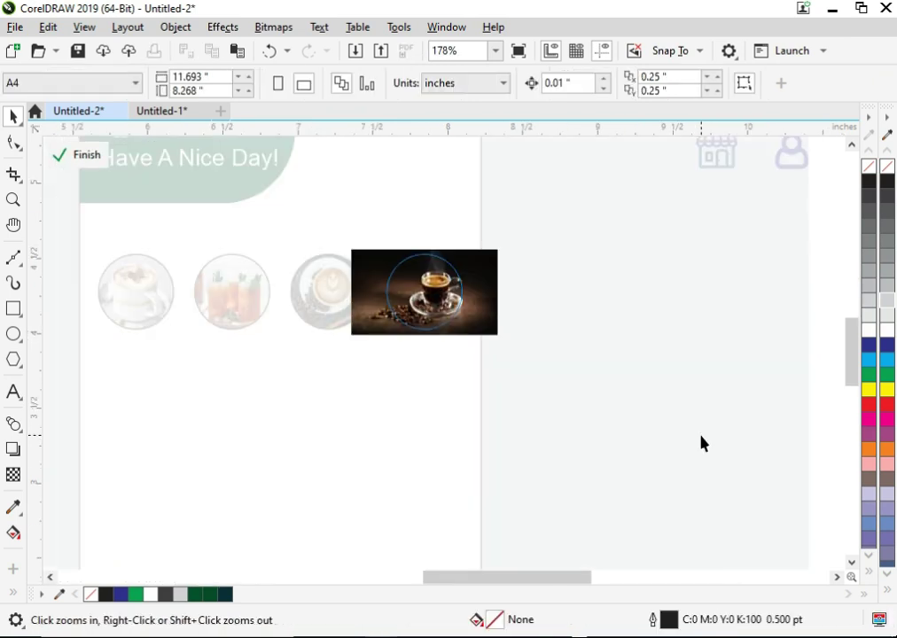
key(F2)
drag(566, 230, 323, 380)
mouse_move(435, 331)
mouse_down()
mouse_move(383, 331)
mouse_move(451, 341)
mouse_up()
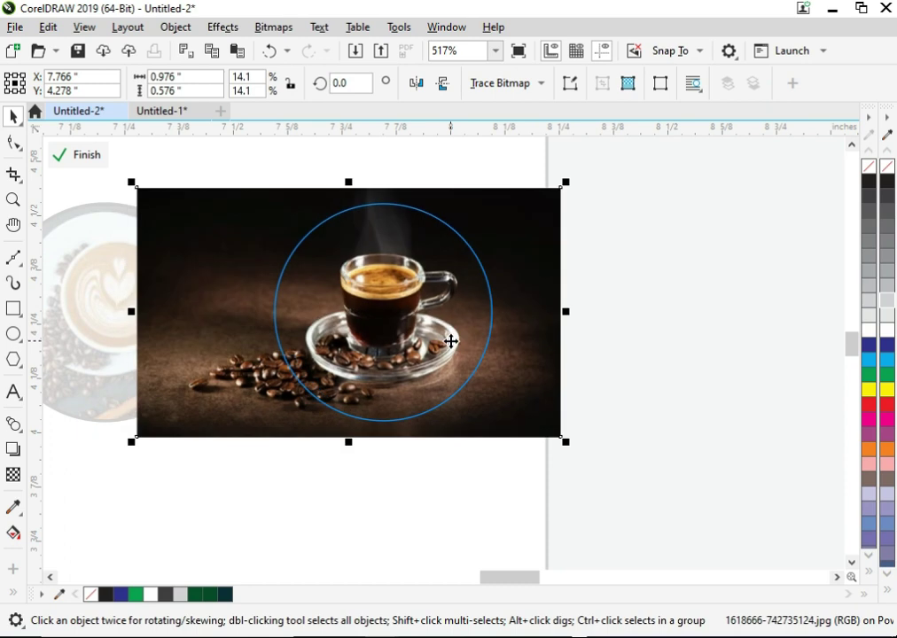
click(95, 158)
Lock the grey background rectangle behind the cards
scroll(634, 341, down, 2)
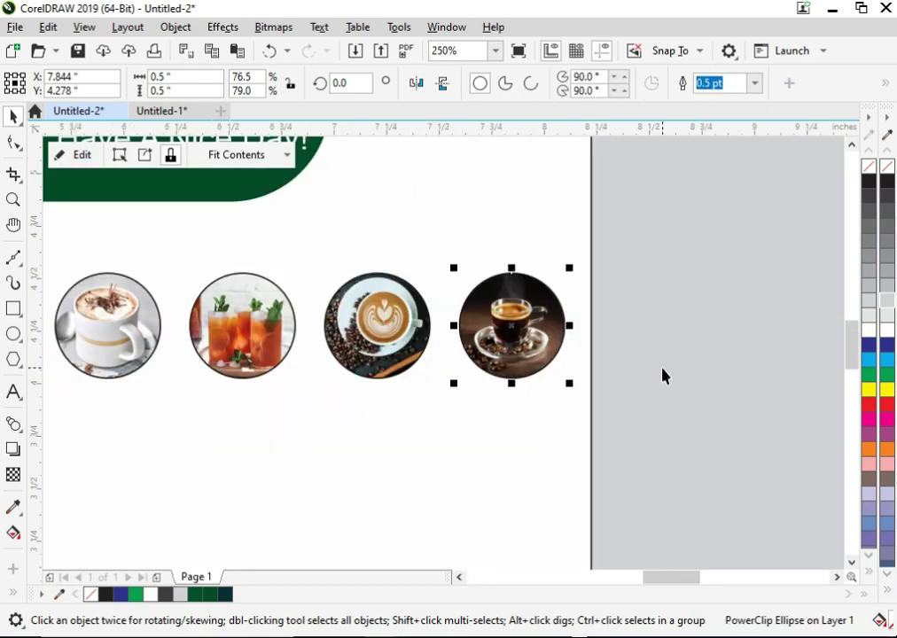
click(662, 370)
key(F2)
drag(774, 247, 188, 489)
right_click(595, 332)
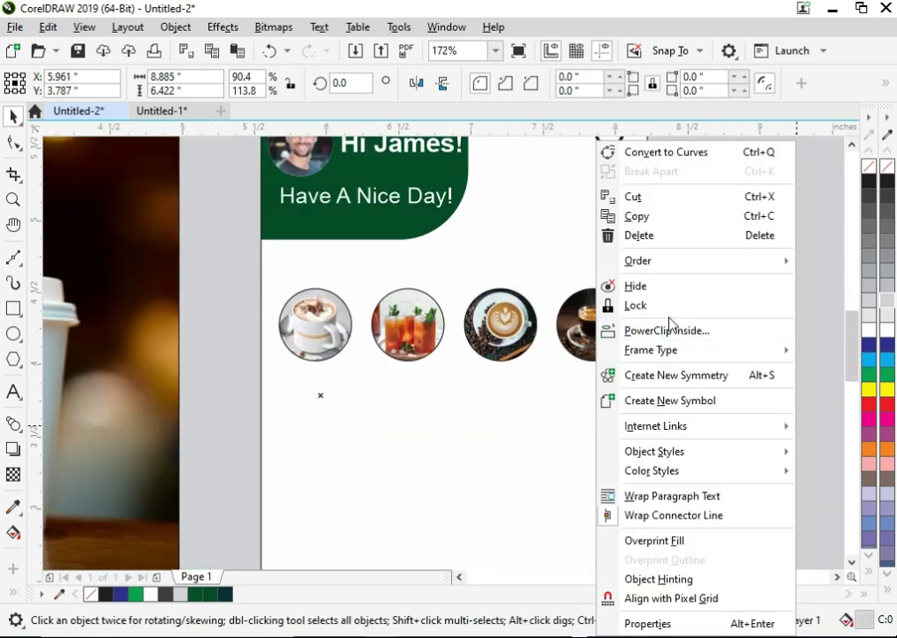
click(671, 305)
Try removing the outlines from the four drink circles and undo the removal
drag(709, 274, 212, 458)
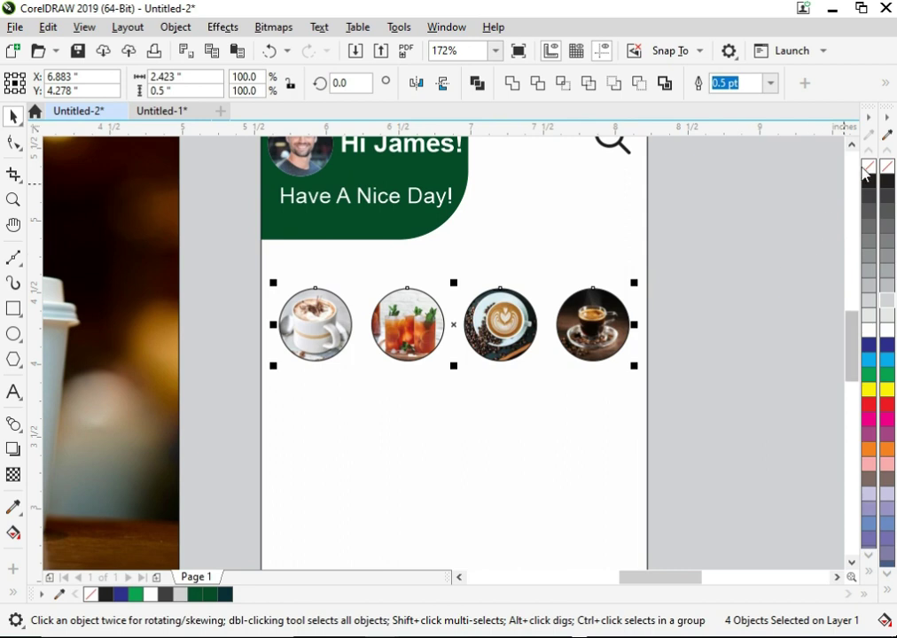
click(673, 355)
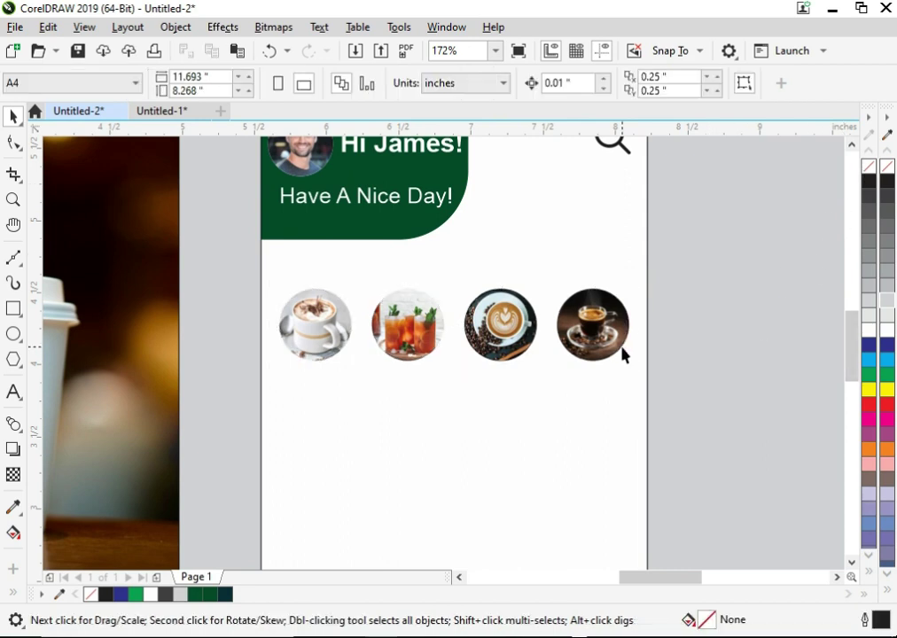
key(ctrl+z)
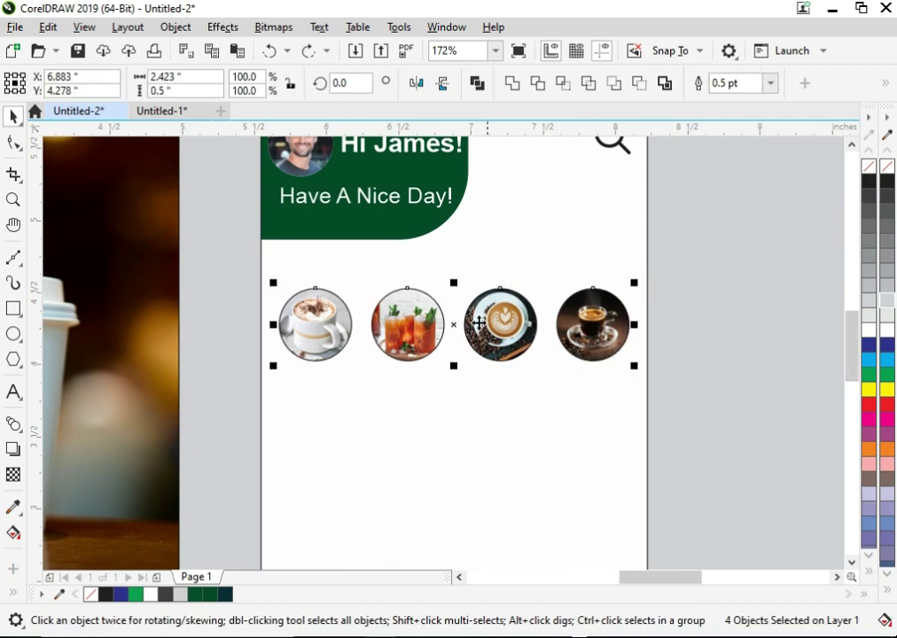
Copy the "Have A Nice Day!" text below the first circle, colour it black and shrink it to about 5.658 pt
drag(337, 202, 334, 379)
right_click(334, 379)
key(F2)
drag(242, 299, 654, 530)
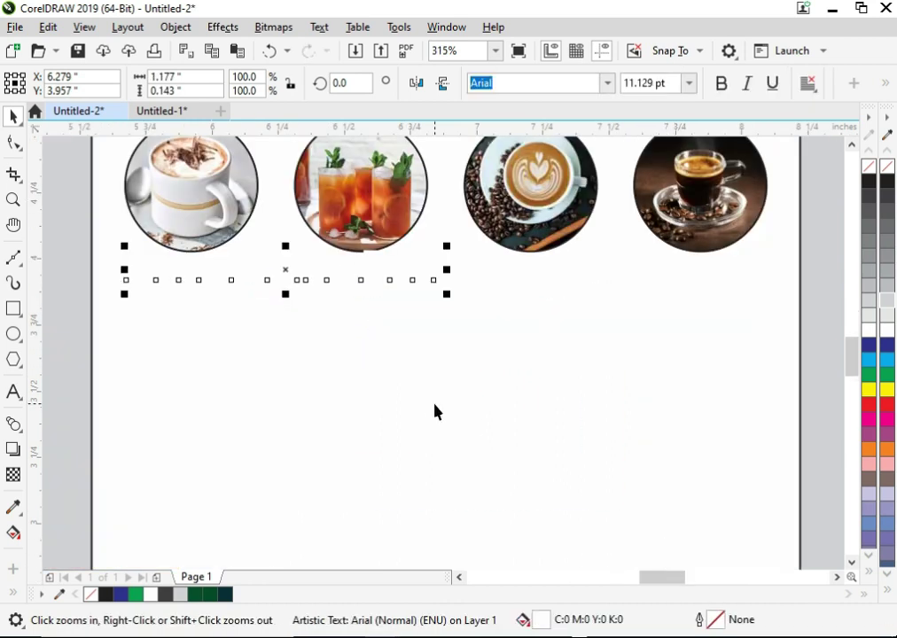
click(868, 183)
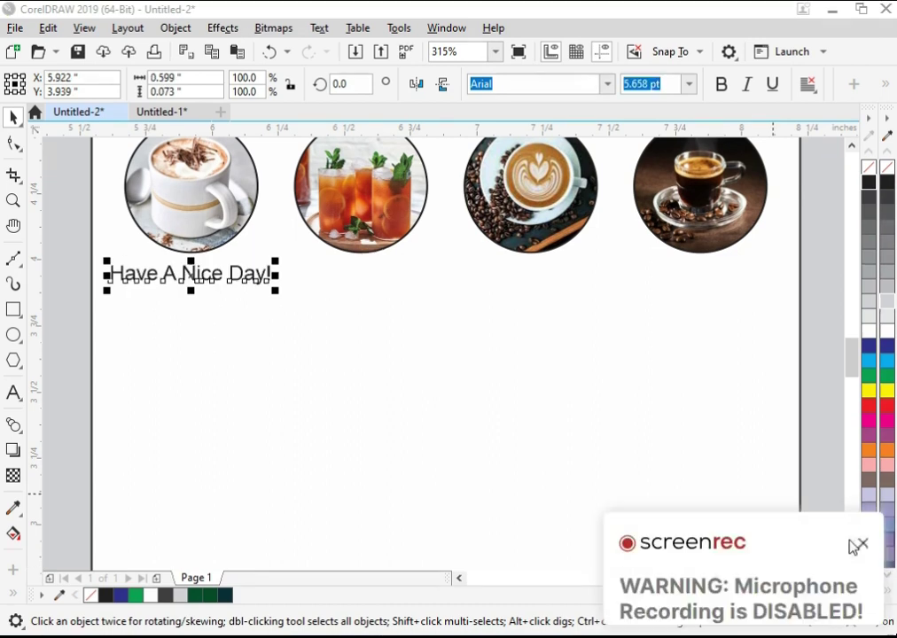
click(862, 543)
Replace the copied text below the first circle with "Hot Chocolates", correcting its spelling
double_click(145, 276)
key(ctrl+a)
text(H)
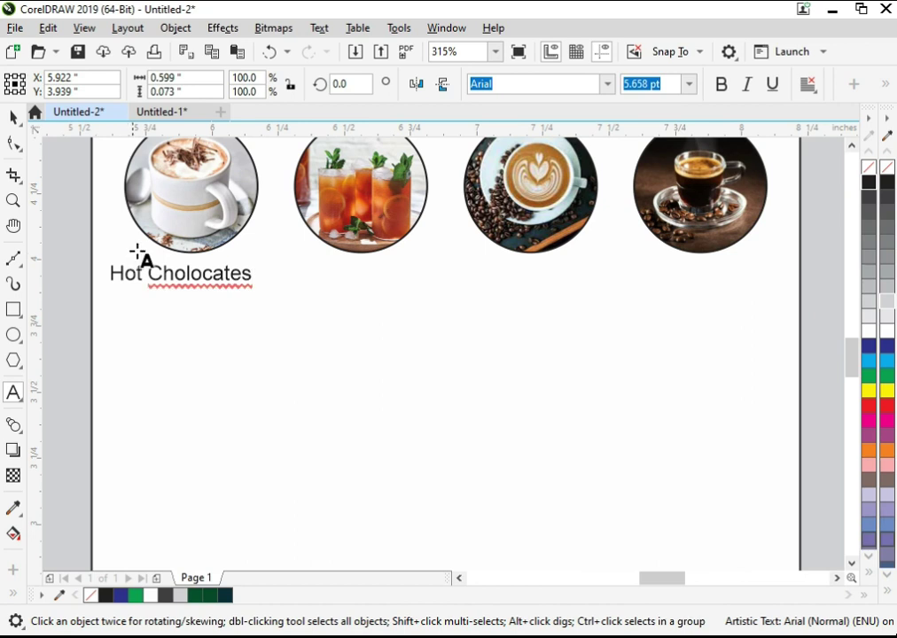
right_click(195, 273)
click(240, 382)
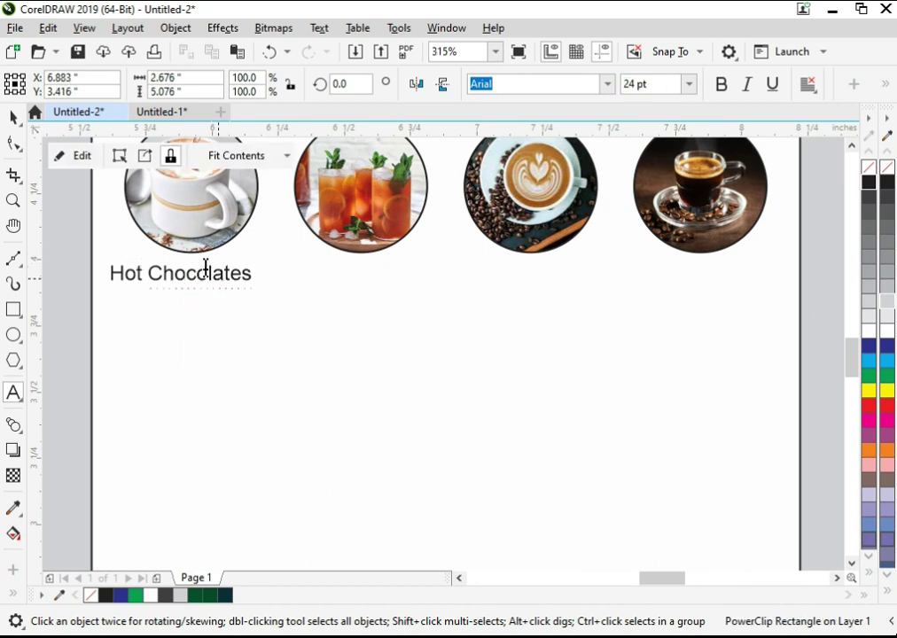
Centre the "Hot Chocolates" label horizontally under the first circle
click(182, 273)
shift+click(169, 183)
key(c)
click(347, 307)
click(250, 278)
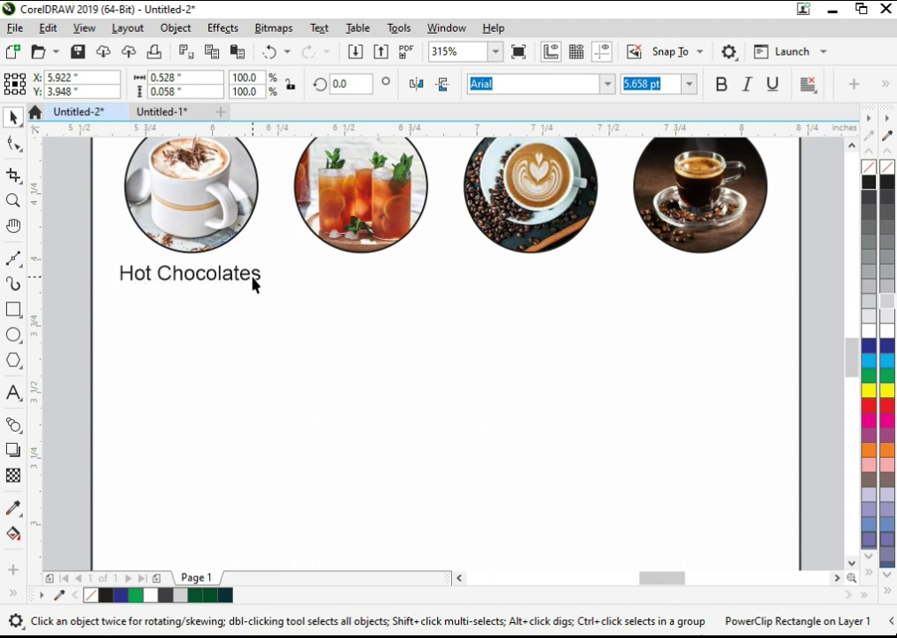
Shrink the "Hot Chocolates" label to about 4.896 pt and place a copy of it centred under the second circle
drag(268, 287, 380, 280)
right_click(380, 280)
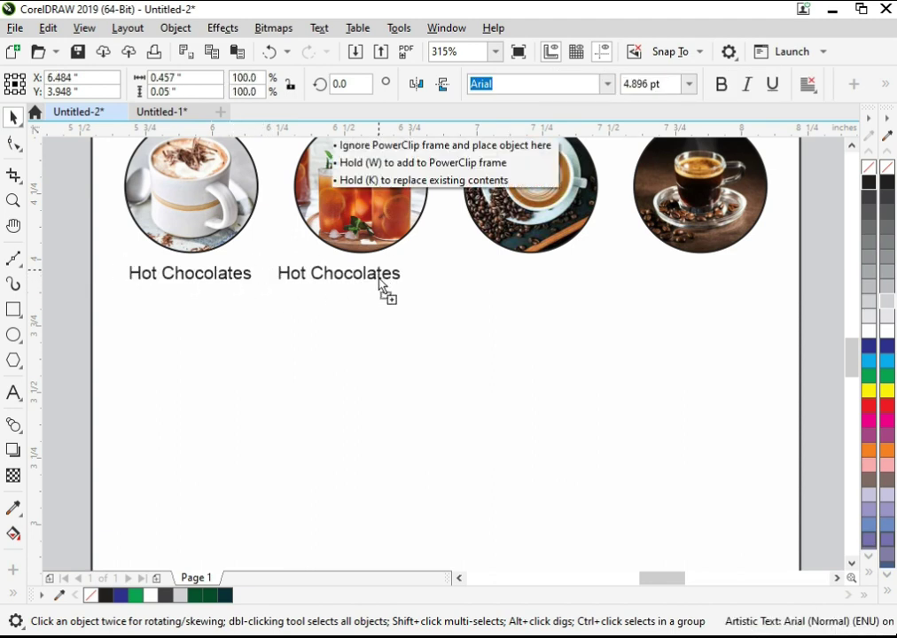
shift+click(382, 224)
key(c)
click(412, 312)
Replace the copied label under the second circle with "Iced Tea" and centre it horizontally under that circle
click(377, 269)
double_click(376, 269)
key(ctrl+a)
text(I)
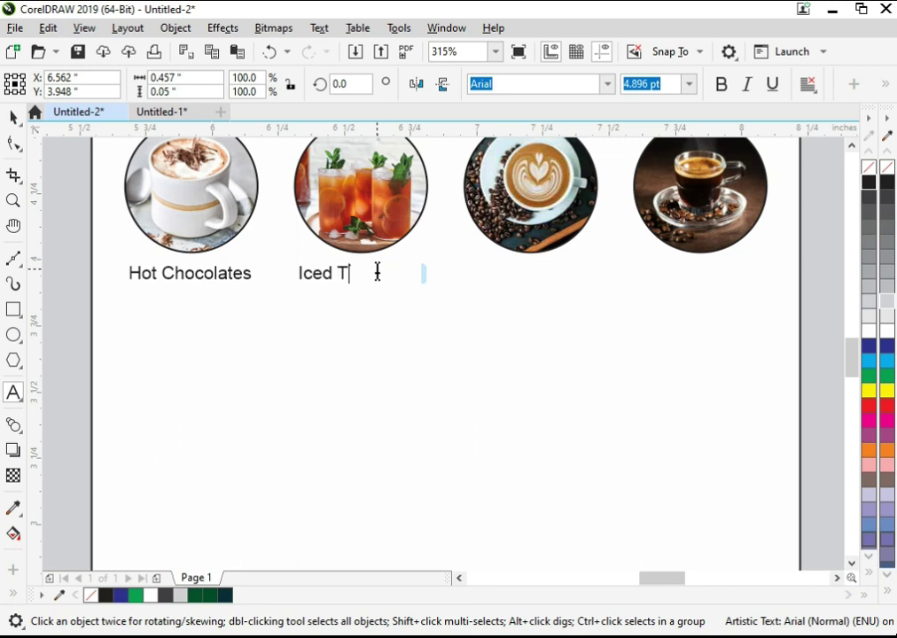
shift+click(350, 212)
key(c)
click(399, 304)
Copy the "Iced Tea" label under the third circle and centre the copy horizontally with it
drag(373, 273, 485, 278)
right_click(485, 279)
shift+click(523, 223)
key(c)
click(544, 320)
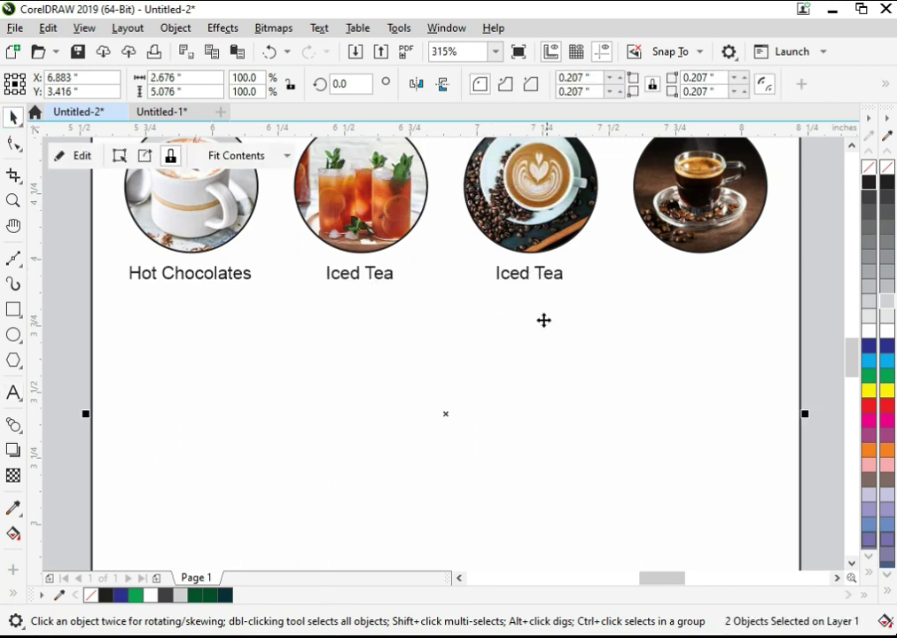
Change the label under the third circle to "Brewed Coffee" and centre it horizontally under that circle
double_click(516, 275)
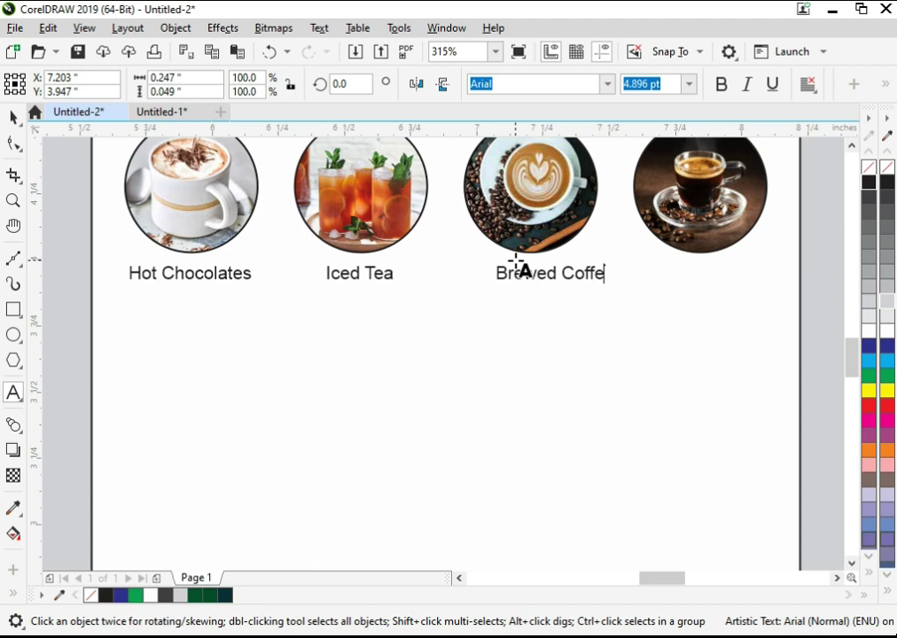
key(Escape)
click(13, 121)
shift+click(524, 220)
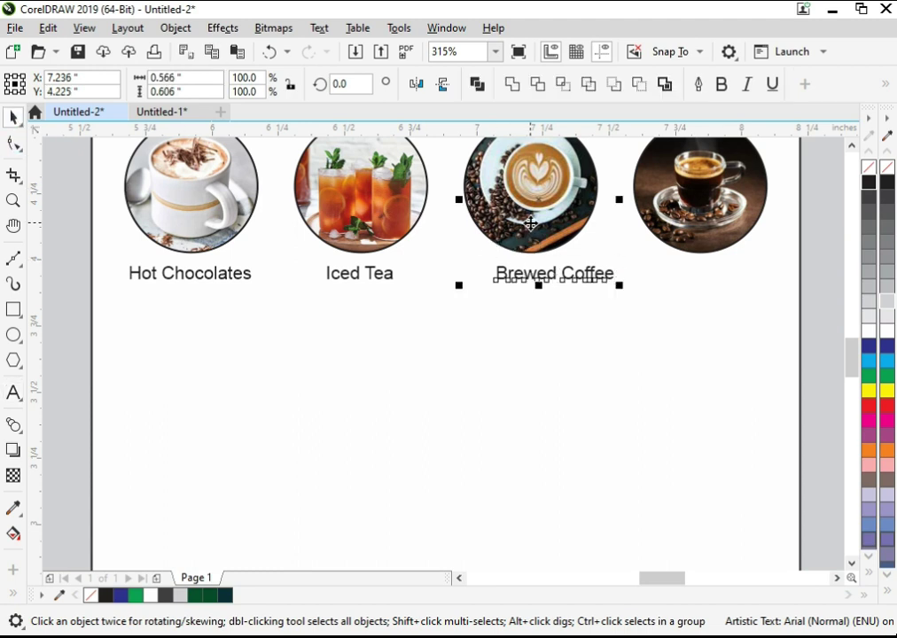
key(c)
click(526, 286)
Copy the "Brewed Coffee" label under the fourth circle and align the copy to the circle's centre
drag(539, 278, 672, 285)
right_click(671, 285)
shift+click(707, 246)
click(685, 278)
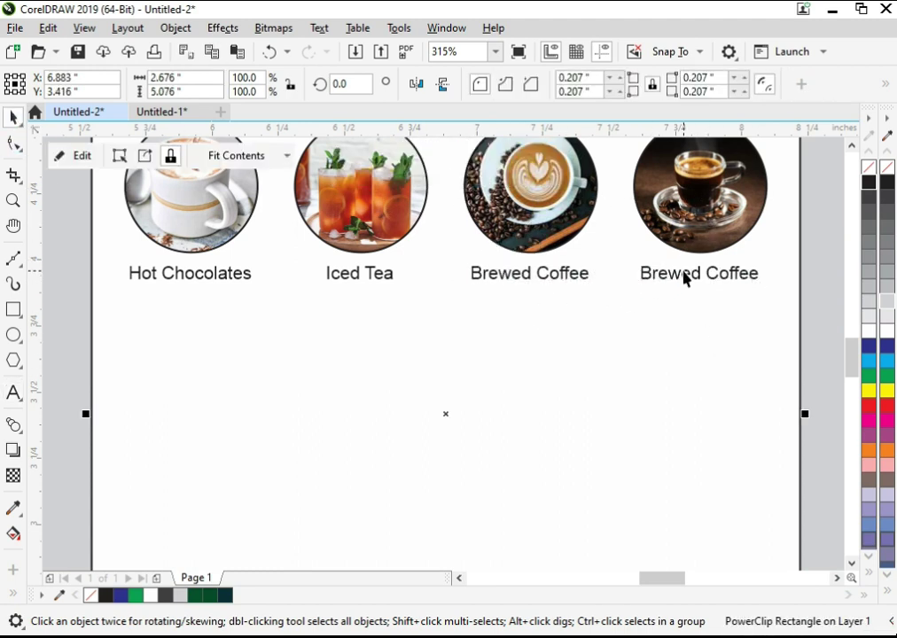
Replace the label under the fourth circle with "Espresso" and centre it horizontally under that circle
double_click(685, 274)
key(ctrl+a)
text(E)
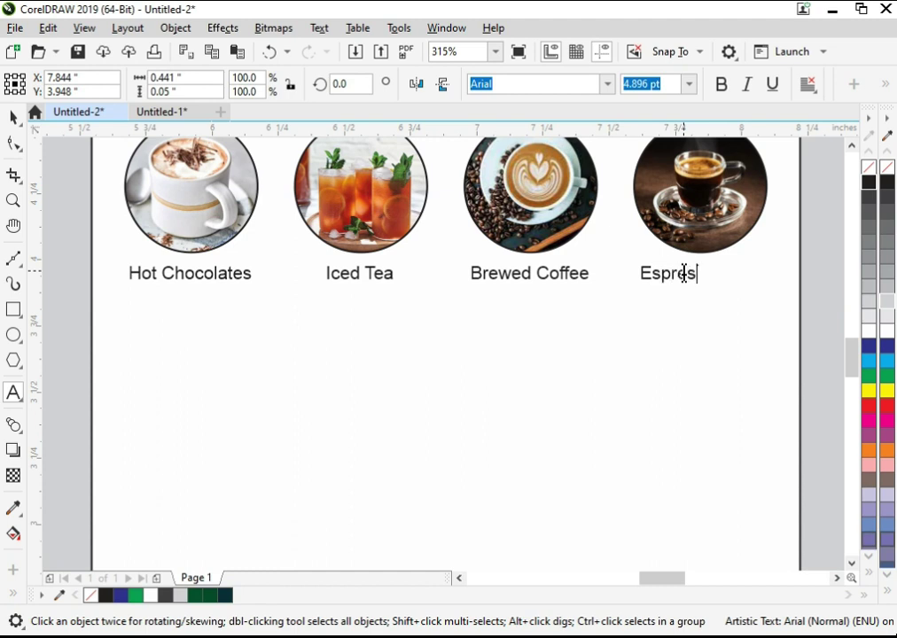
click(12, 118)
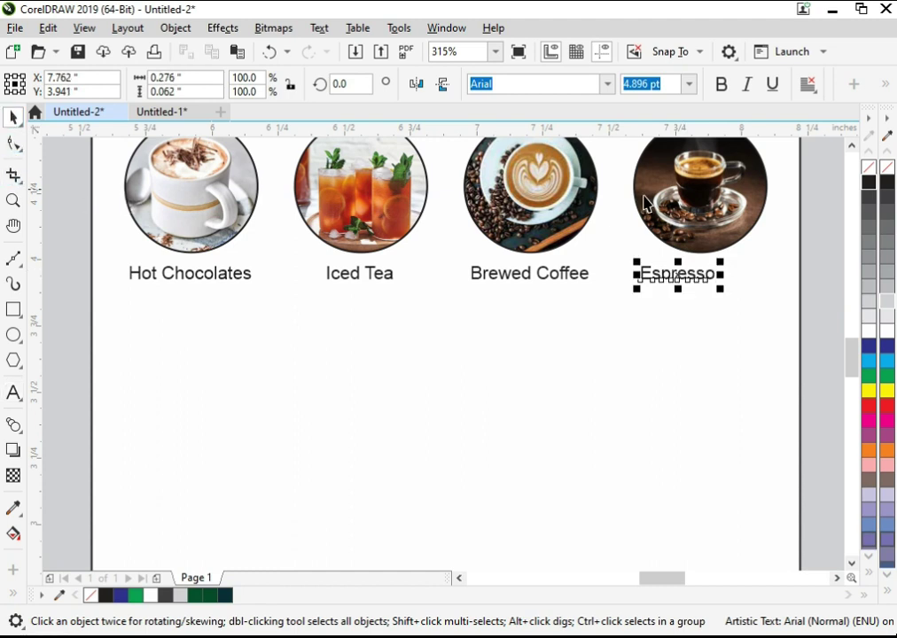
shift+click(684, 206)
key(c)
click(638, 353)
Copy the "Hot Chocolates" label into the empty area below it and change the copy's text to "CAMPAIGNS"
scroll(551, 385, down, 2)
key(F2)
drag(424, 298, 726, 539)
click(626, 366)
drag(248, 255, 248, 297)
double_click(248, 296)
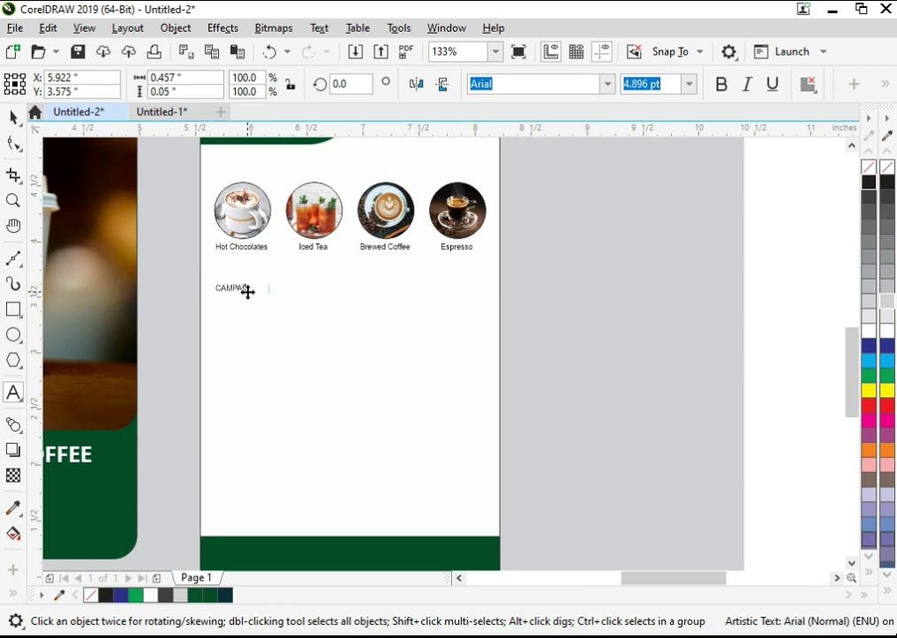
key(Escape)
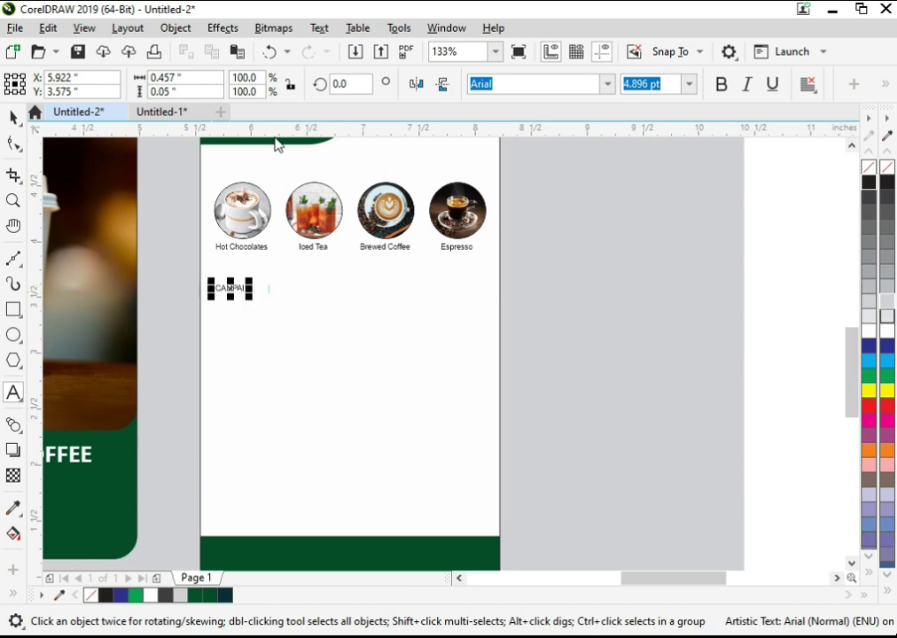
key(z)
drag(194, 226, 566, 488)
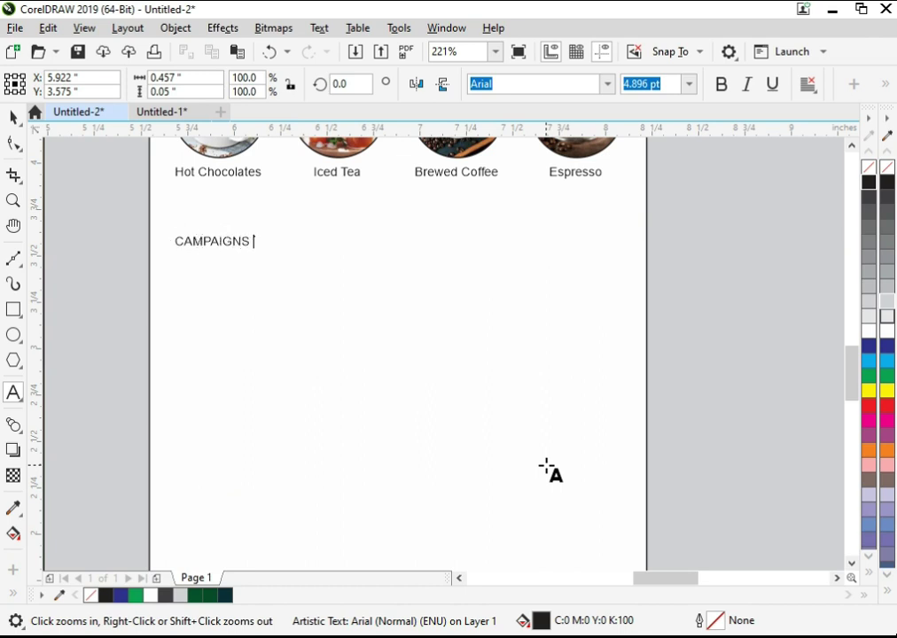
key(space)
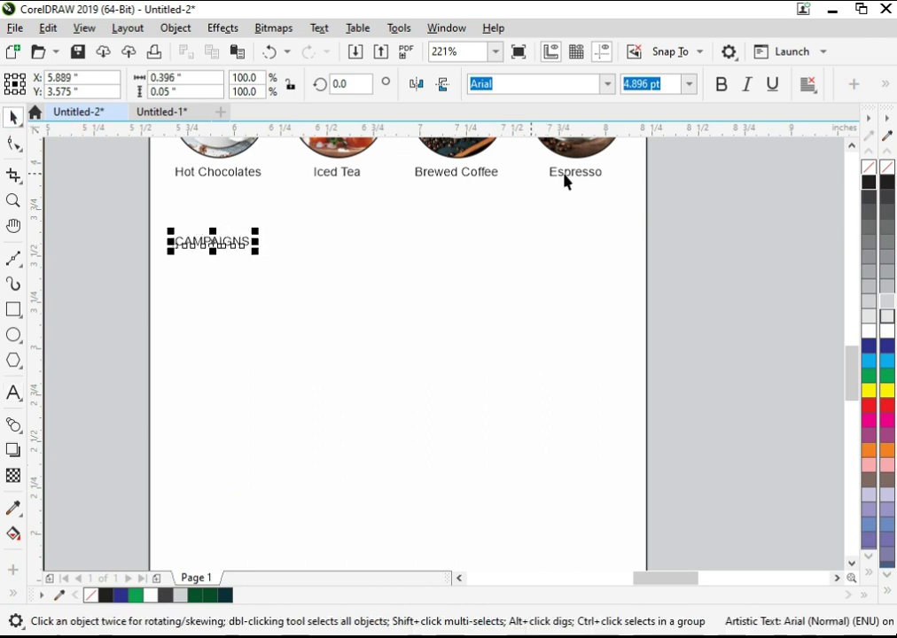
Make the "CAMPAIGNS" text bold and enlarge it to roughly twice its width as a section heading
key(ctrl+b)
drag(262, 257, 352, 293)
click(212, 311)
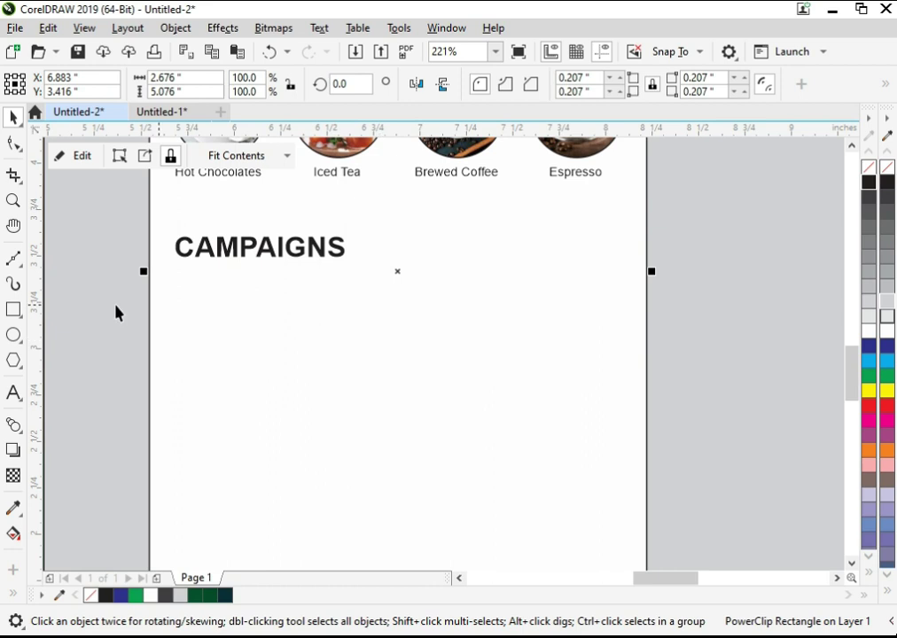
Draw a horizontal straight line about 0.443 inches long to the right of the "CAMPAIGNS" heading
click(13, 257)
click(53, 276)
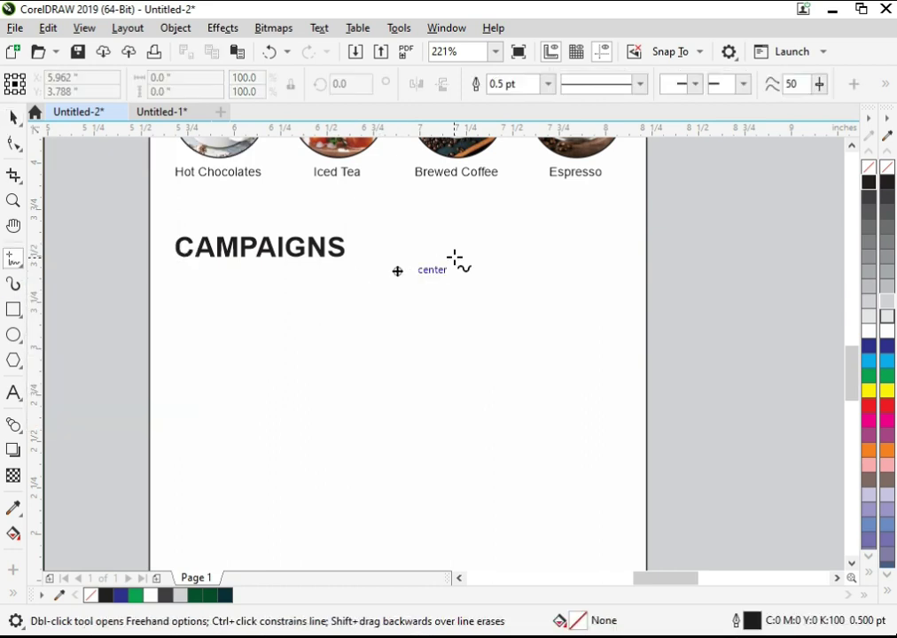
click(546, 252)
key(space)
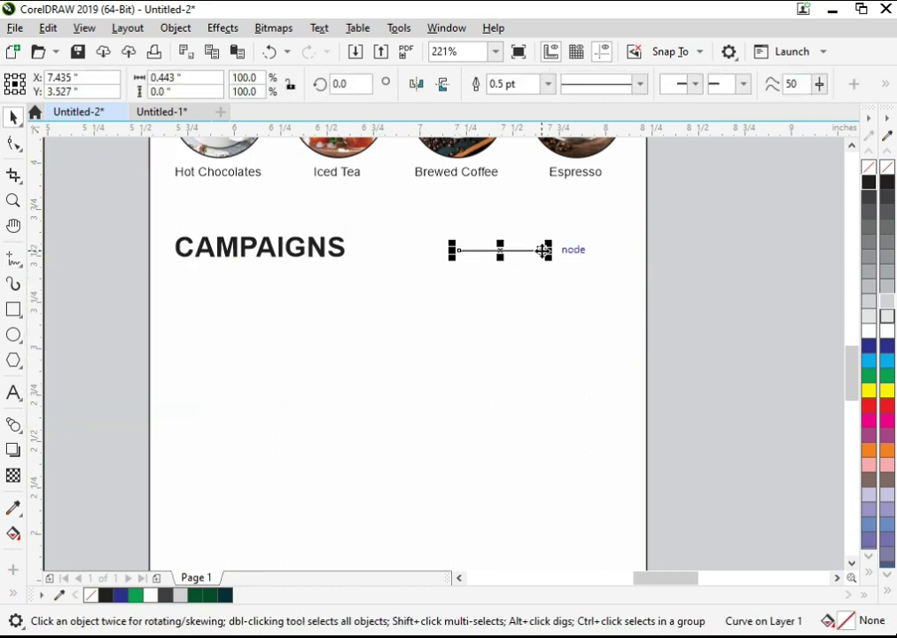
Add a solid triangular arrowhead to the line's right end and shift the arrow towards the card's right edge
key(F12)
click(627, 236)
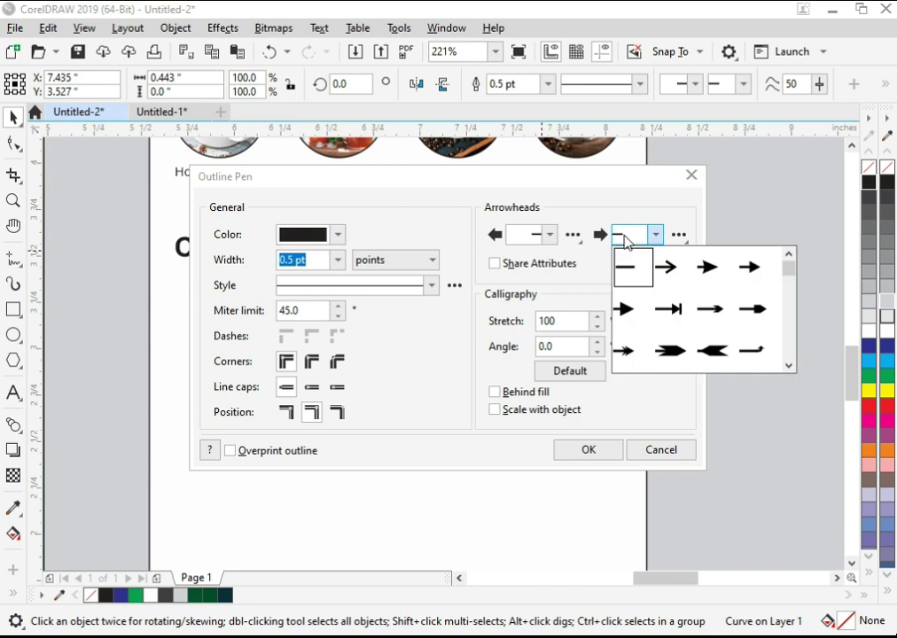
click(629, 310)
click(583, 452)
drag(532, 254, 579, 256)
Draw a rectangle about 1.076 by 1.107 inches under the "CAMPAIGNS" heading and move it slightly down to leave a gap
scroll(494, 307, down, 2)
key(F2)
mouse_move(307, 236)
mouse_down()
mouse_move(459, 329)
mouse_move(634, 490)
mouse_up()
click(13, 312)
drag(239, 219, 391, 377)
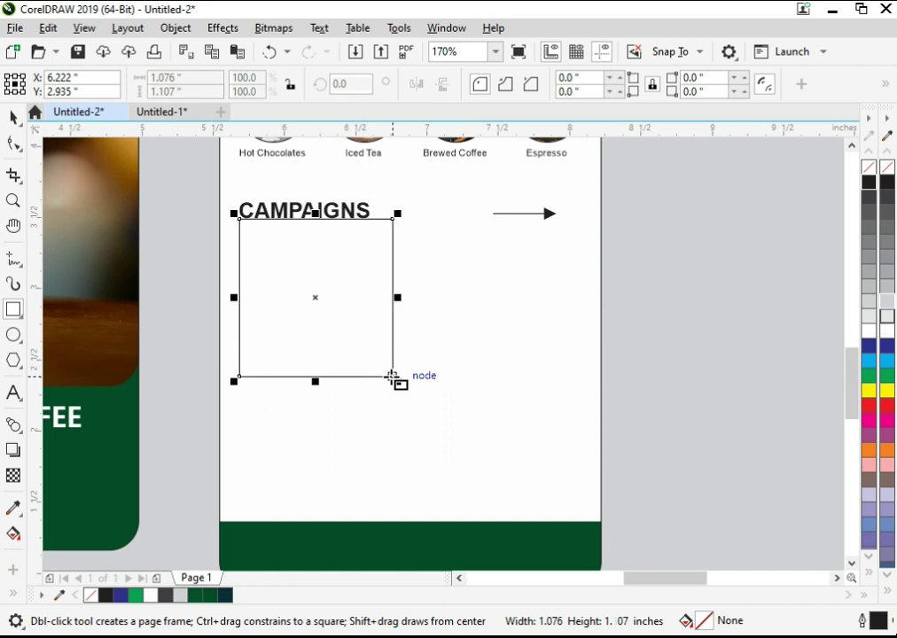
key(space)
drag(356, 300, 353, 311)
Round all corners of the rectangle below the heading to a radius of about 0.102 inches
click(11, 146)
drag(240, 235, 254, 236)
key(space)
Duplicate the rounded rectangle to its right and centre the grouped pair horizontally on the white card
drag(310, 319, 486, 342)
key(ctrl+g)
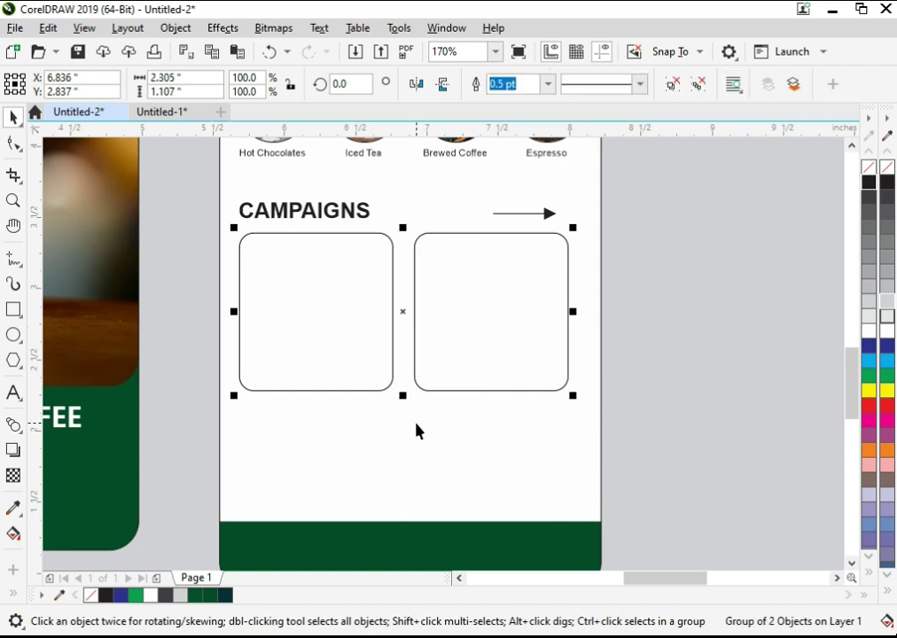
shift+click(416, 426)
key(c)
click(700, 423)
Widen the pair of rounded rectangles to about 2.409 inches overall and ungroup them
click(543, 329)
drag(243, 317, 231, 320)
key(ctrl+u)
key(ctrl+z)
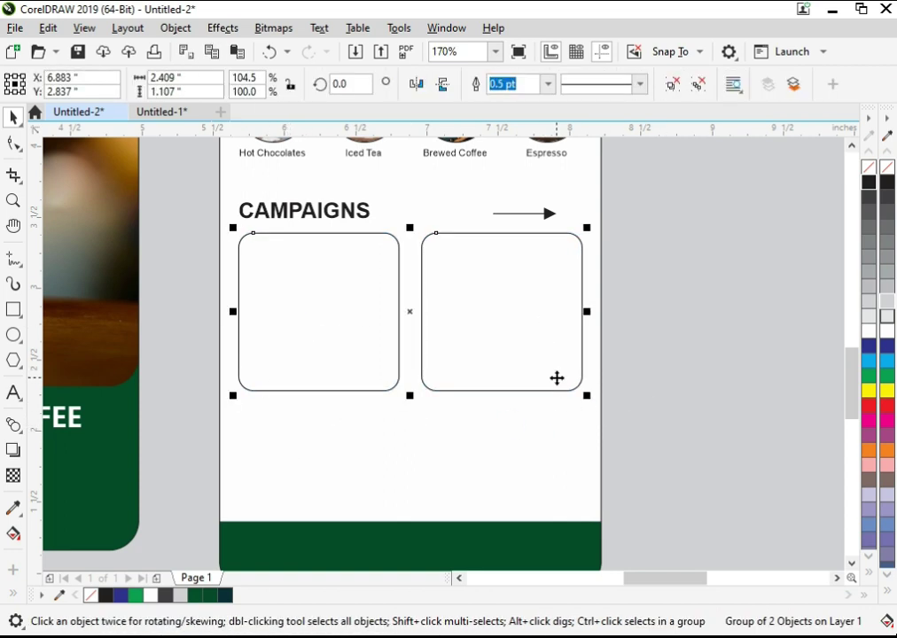
key(ctrl+u)
click(582, 404)
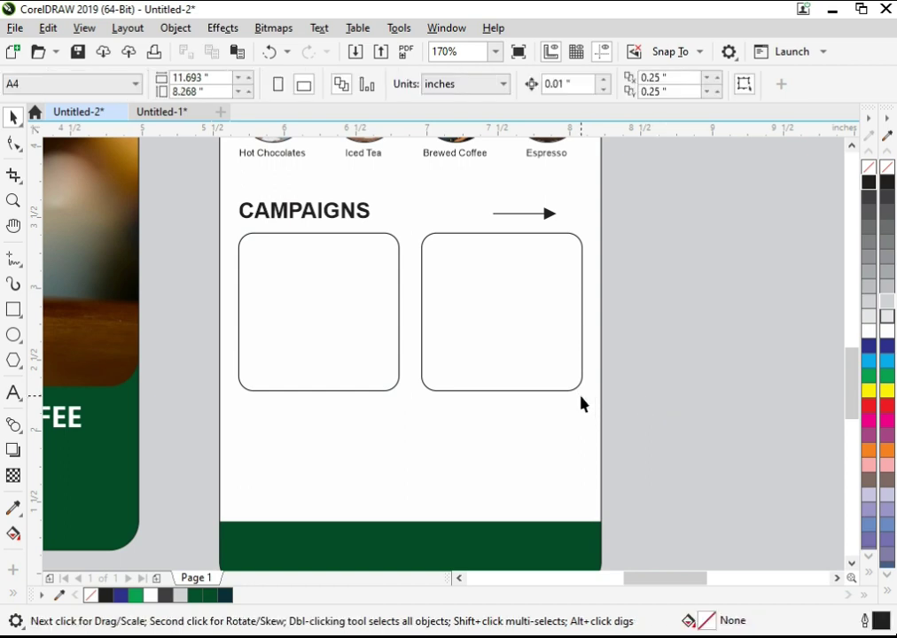
Import the starbucks-caramel-frappuccino picture and place it about 0.696 by 0.584 inches below the rounded rectangles
key(ctrl+i)
double_click(824, 181)
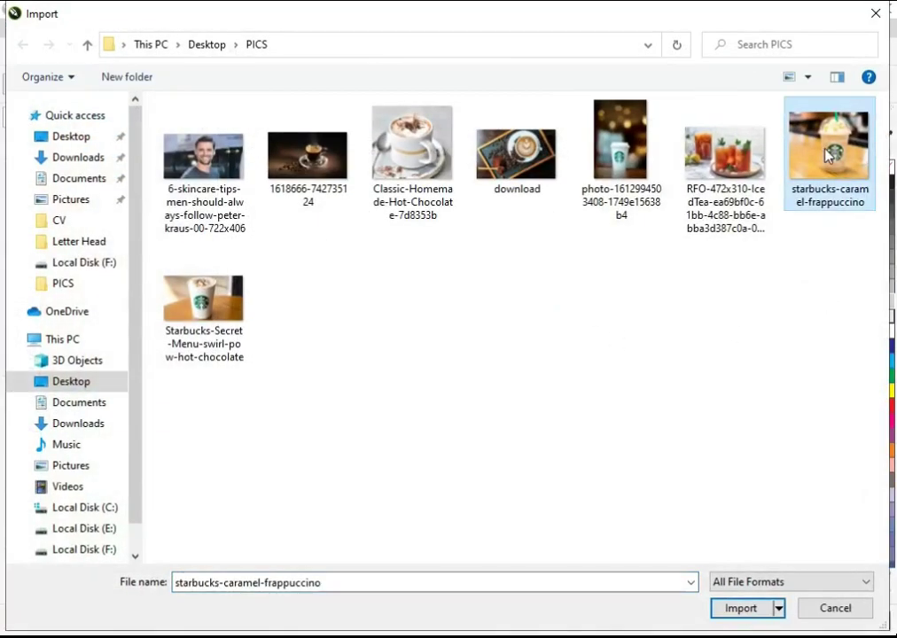
drag(384, 442, 483, 525)
PowerClip the frappuccino picture inside the left rounded rectangle, then enlarge and reposition it to fill the frame
right_click(420, 483)
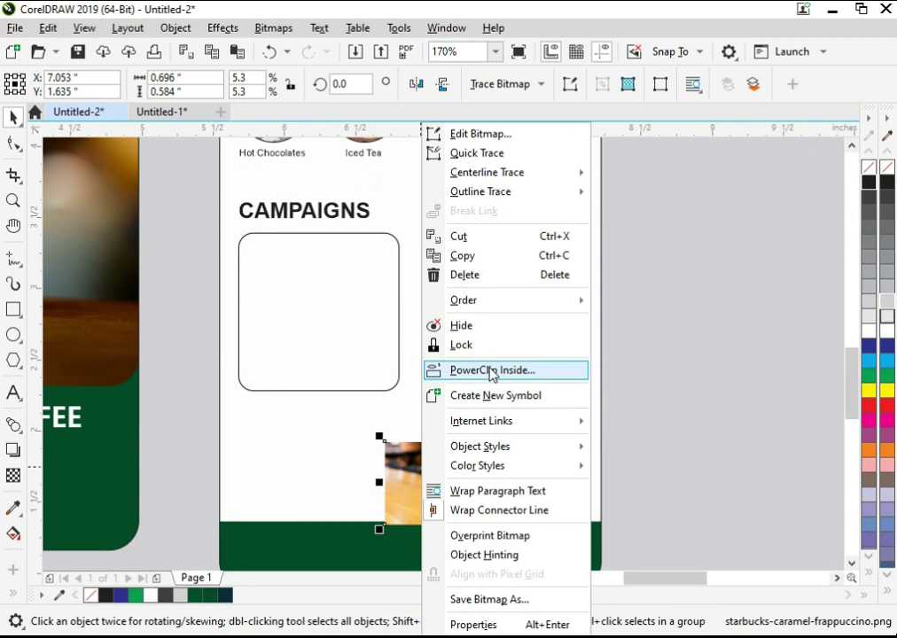
click(517, 372)
click(295, 339)
drag(373, 361, 429, 423)
mouse_move(375, 326)
mouse_down()
mouse_move(364, 324)
mouse_move(366, 313)
mouse_up()
click(89, 156)
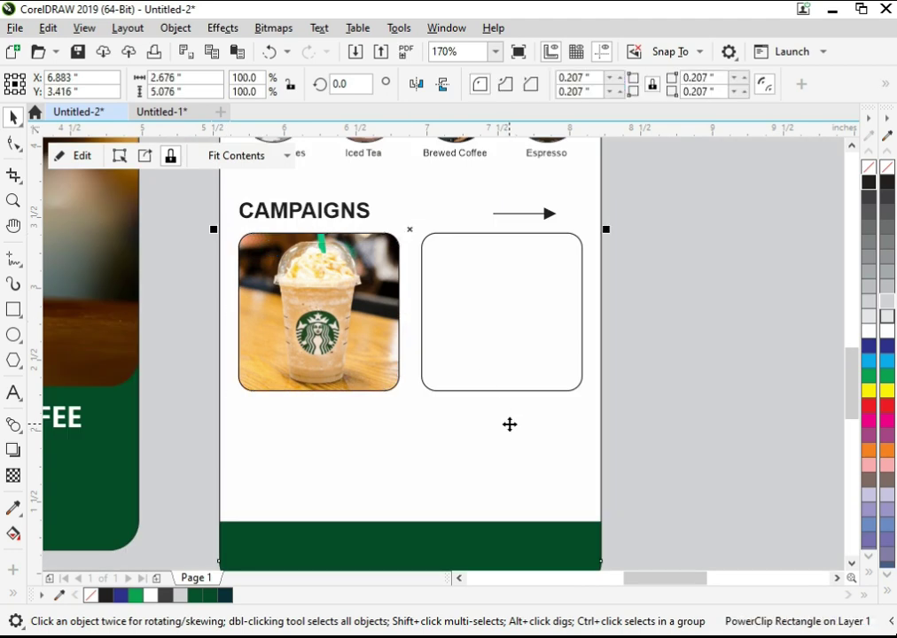
Import the Starbucks-Secret-Menu-swirl-pow-hot-chocolate picture and place it about 0.854 by 0.48 inches below the right rounded rectangle
key(ctrl+i)
click(221, 303)
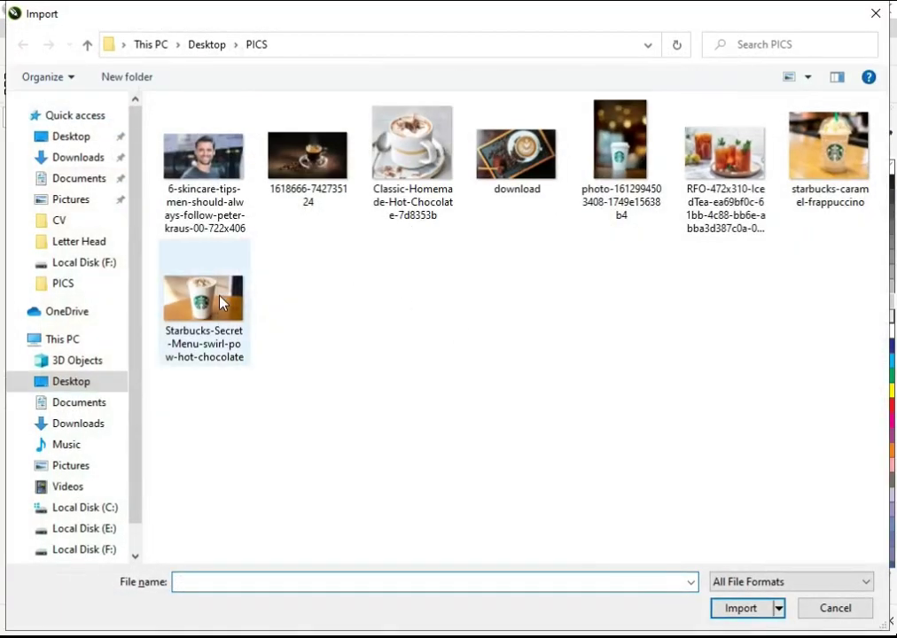
double_click(222, 303)
drag(453, 400, 575, 469)
PowerClip the hot chocolate picture inside the right rounded rectangle and enlarge it to about 1.997 by 1.123 inches to fill the frame
right_click(516, 434)
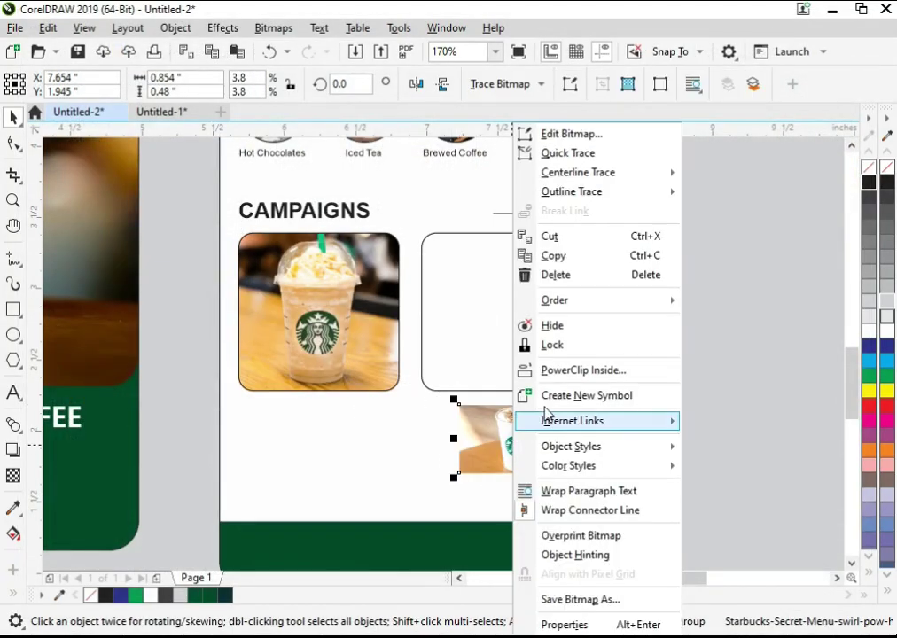
click(573, 368)
click(570, 366)
double_click(529, 335)
click(529, 336)
drag(566, 349, 651, 436)
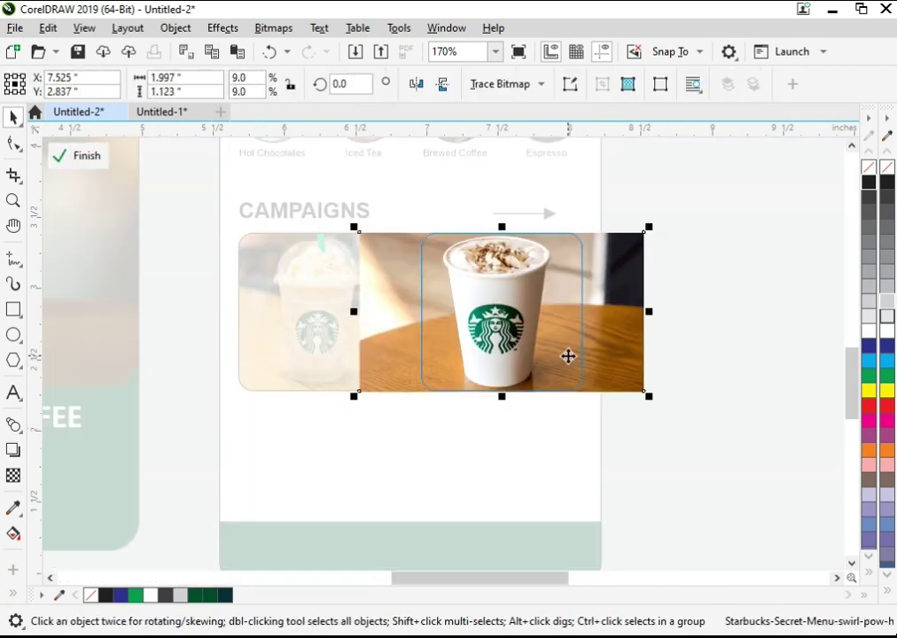
click(94, 157)
click(77, 157)
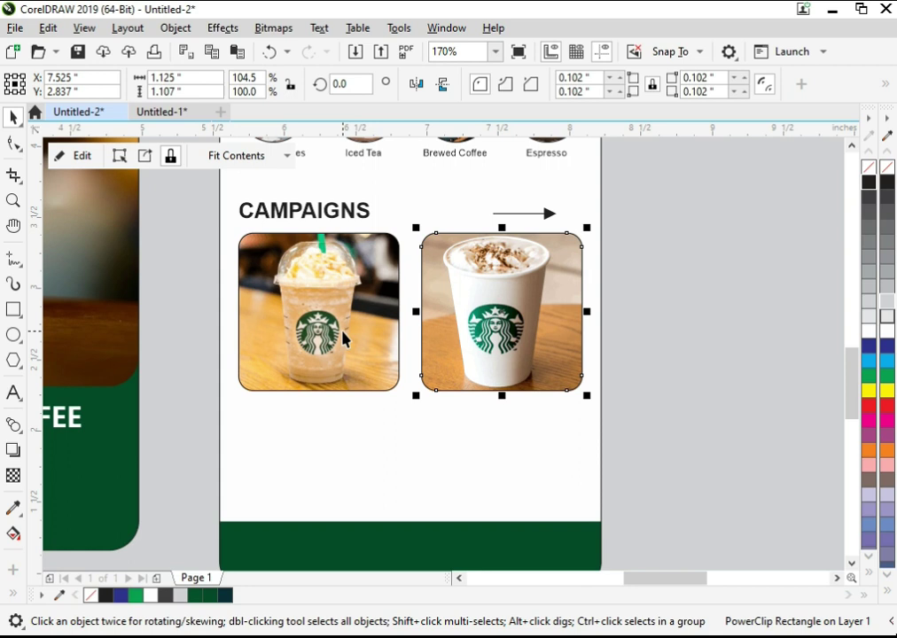
Remove the outlines from both campaign picture frames
shift+click(346, 340)
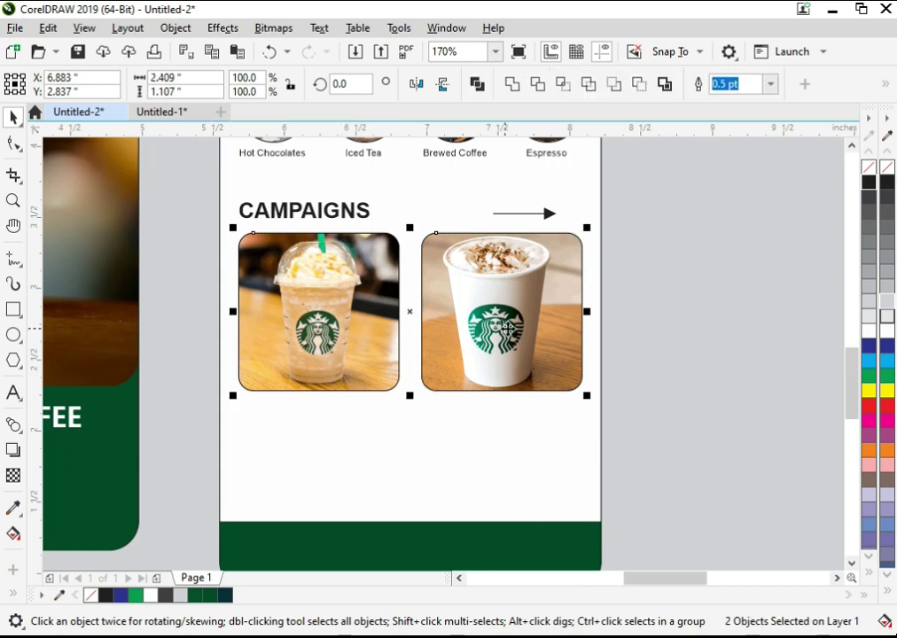
right_click(865, 166)
click(666, 347)
Add a drop shadow running from top to bottom of the frappuccino picture and give its frame a white outline
click(301, 334)
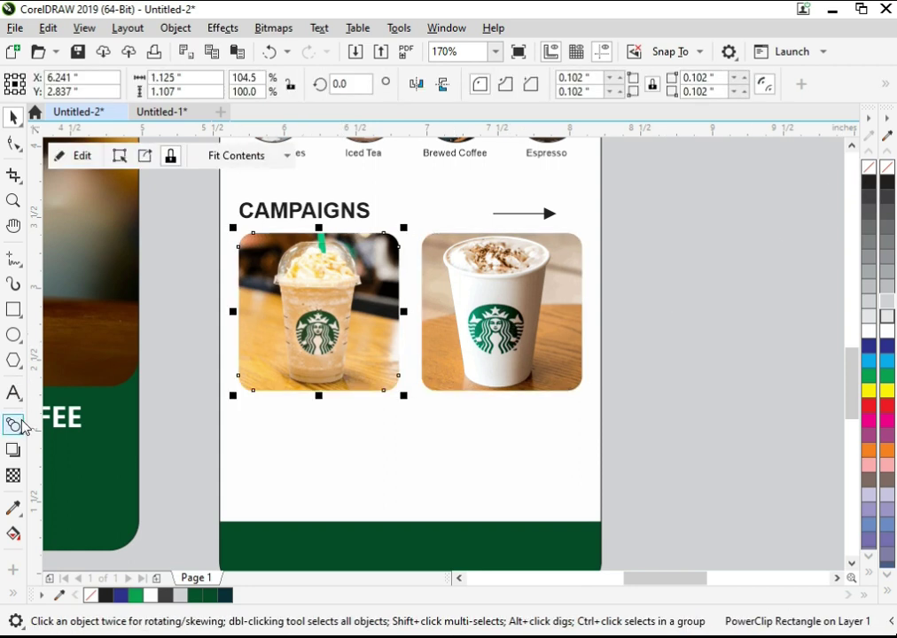
drag(319, 235, 319, 390)
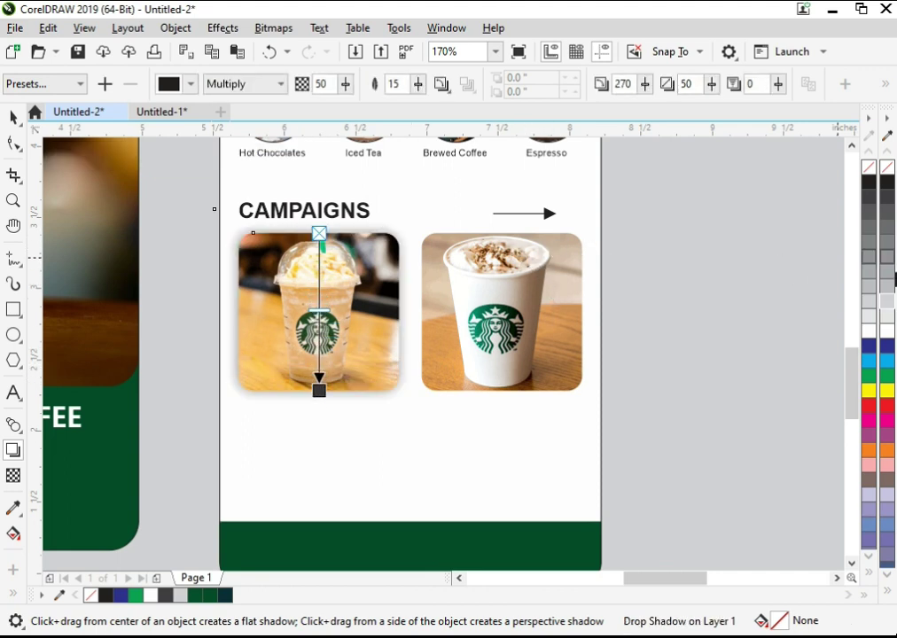
drag(400, 312, 553, 342)
key(ctrl+z)
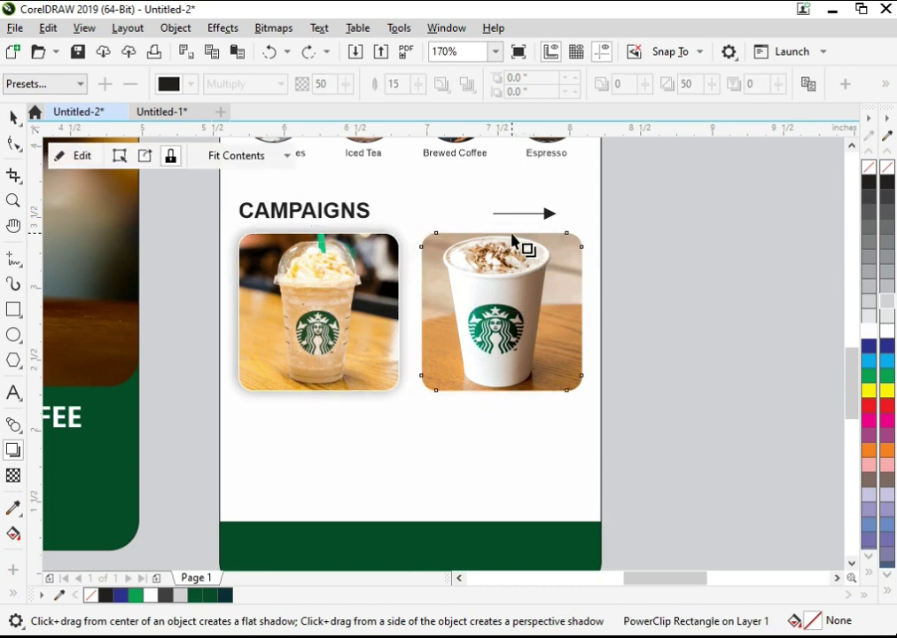
Add a matching top-to-bottom drop shadow to the hot chocolate picture and give its frame a white outline
drag(512, 239, 516, 406)
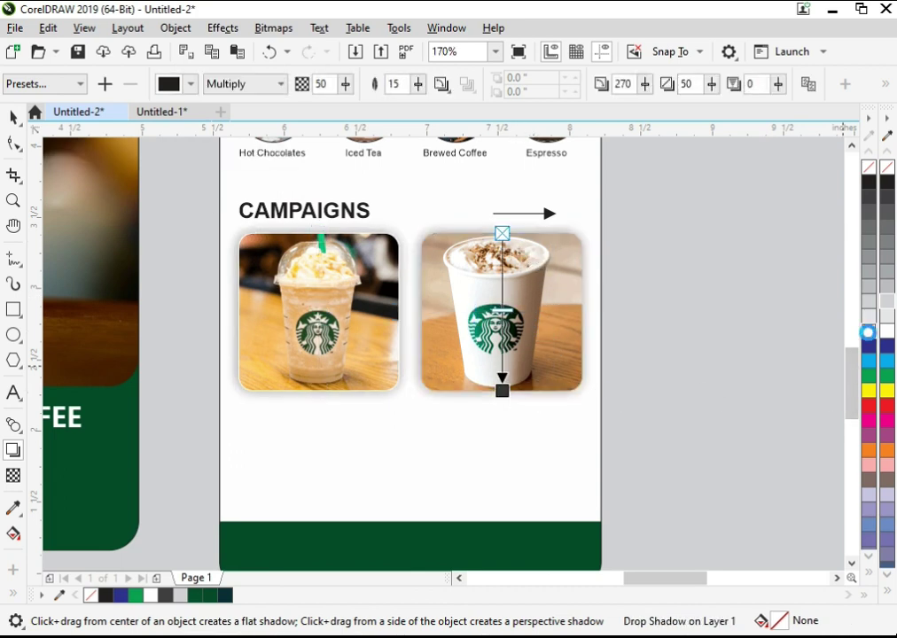
key(space)
shift+click(351, 312)
click(665, 429)
Set the feathering of the hot chocolate picture's drop shadow to 5
click(525, 325)
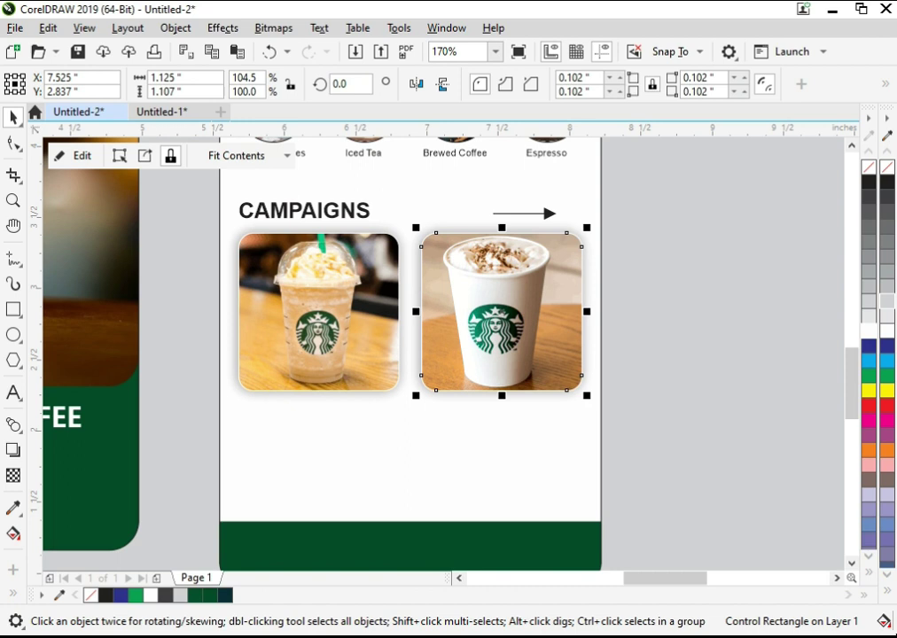
click(13, 451)
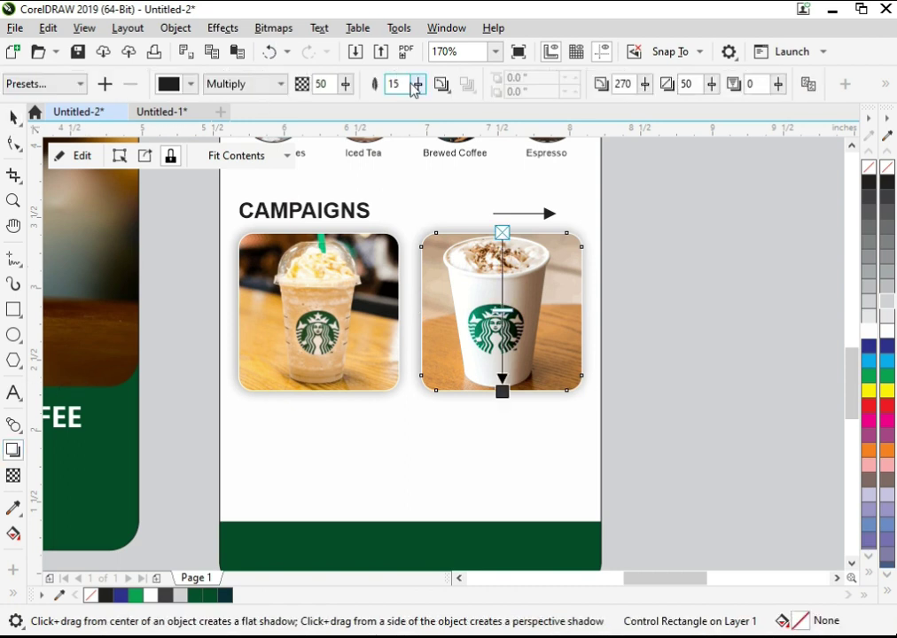
text(5)
key(Return)
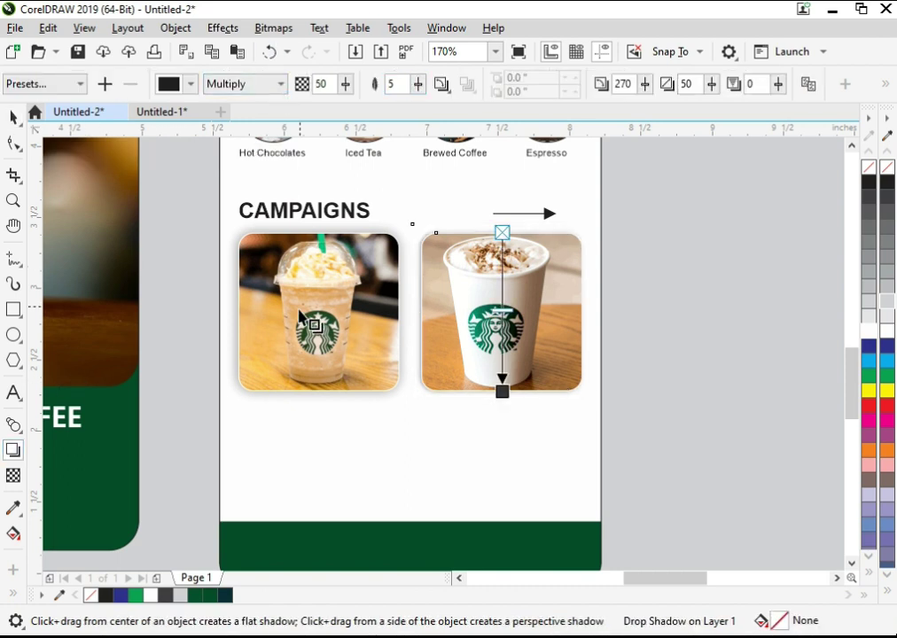
Set the feathering of the frappuccino picture's drop shadow to 5
click(312, 298)
text(5)
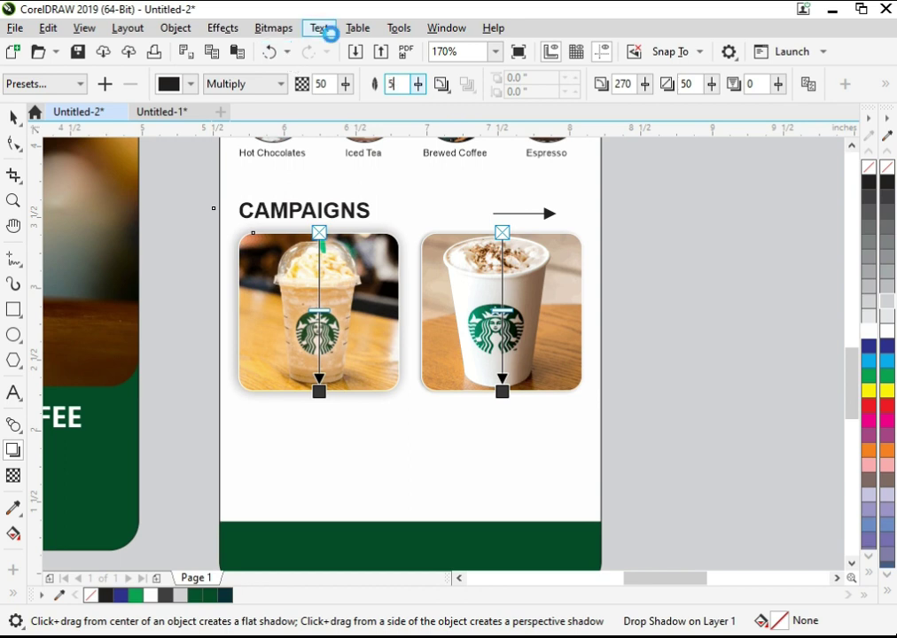
key(Return)
key(space)
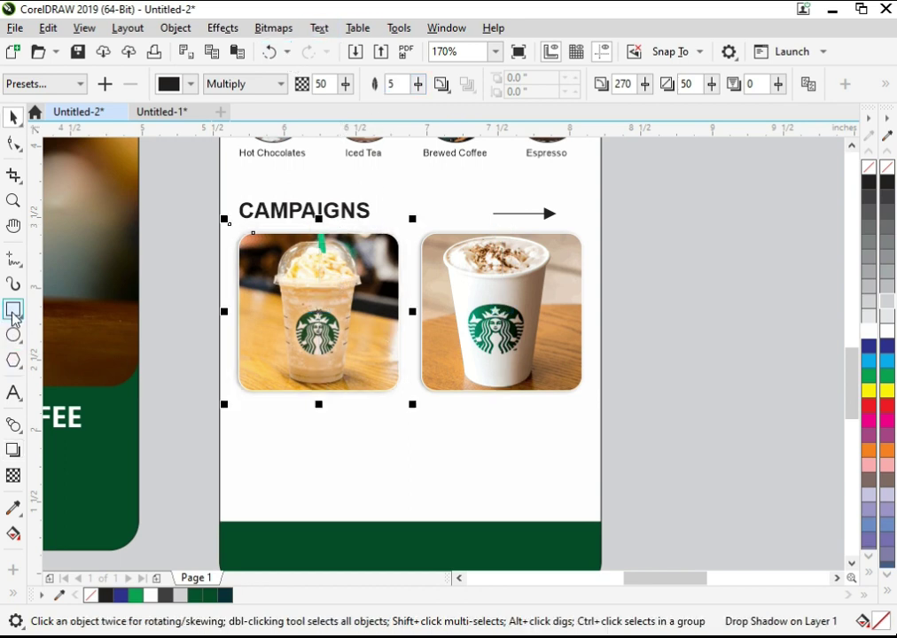
Draw a rounded rectangle about 1.106 by 0.365 in below the frappuccino picture and fill it dark green
click(14, 310)
drag(241, 400, 399, 451)
click(14, 145)
drag(242, 402, 252, 400)
key(space)
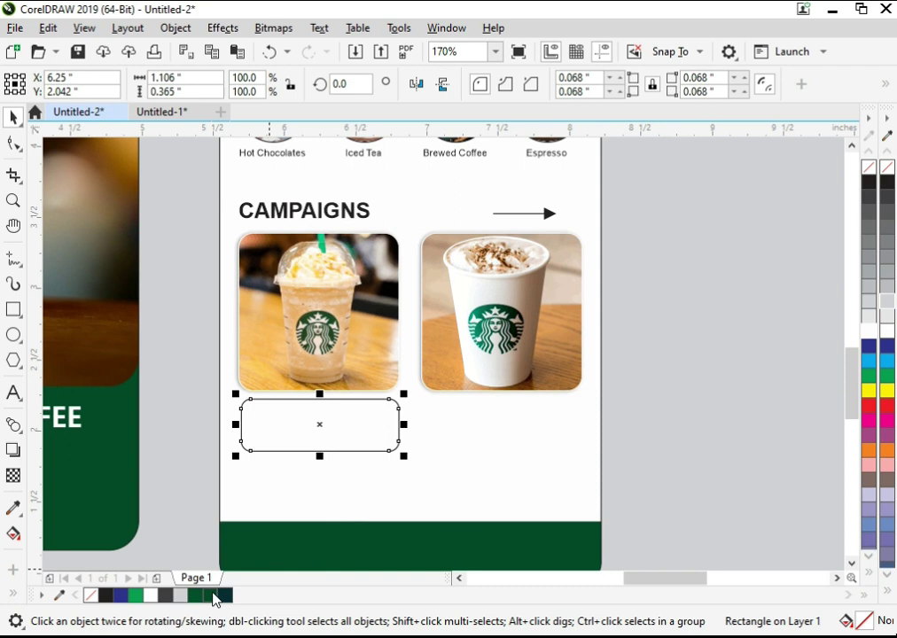
click(214, 595)
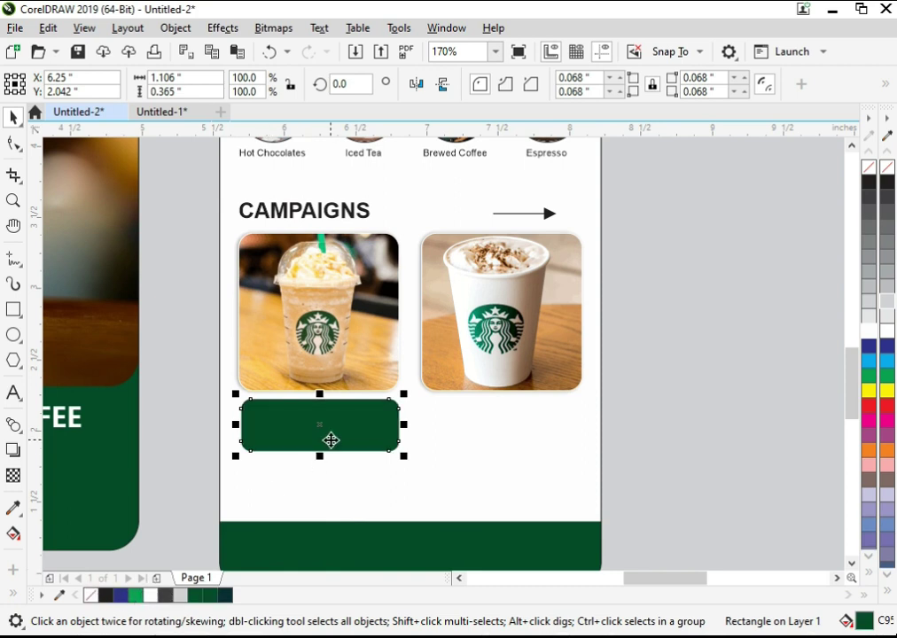
Copy the green rectangle below the hot chocolate picture and centre it horizontally on that picture
drag(346, 432, 508, 431)
right_click(509, 431)
shift+click(495, 368)
key(c)
click(695, 403)
Stretch both green rectangles to about 0.414 in tall and lower them slightly beneath the pictures
click(484, 425)
shift+click(375, 432)
drag(410, 458, 414, 470)
drag(464, 432, 469, 457)
key(Escape)
Copy the CAMPAIGNS heading in small white text onto the green rectangle below the hot chocolate picture and change it to "Hot Chocolate"
drag(331, 216, 518, 440)
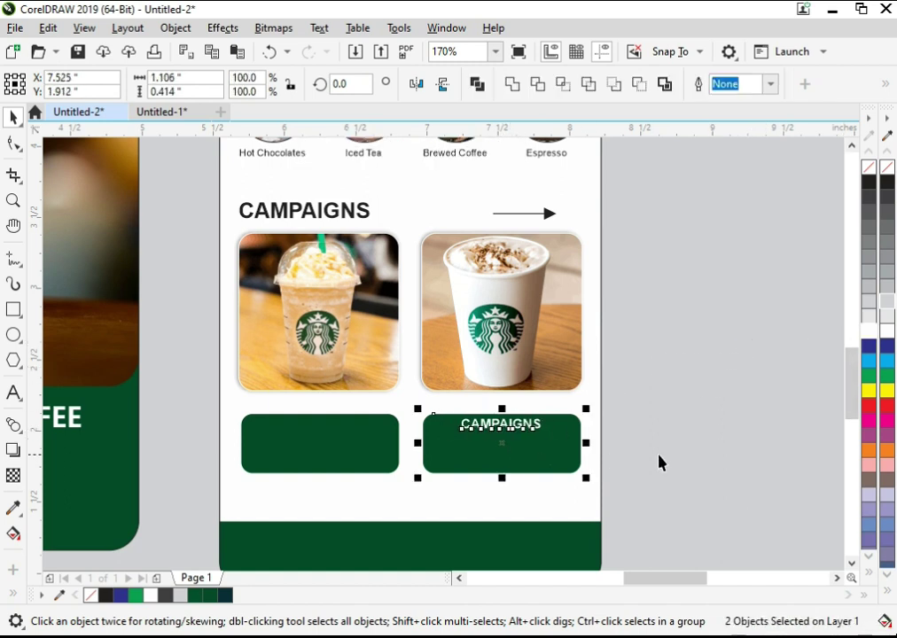
key(Escape)
key(z)
drag(620, 390, 124, 540)
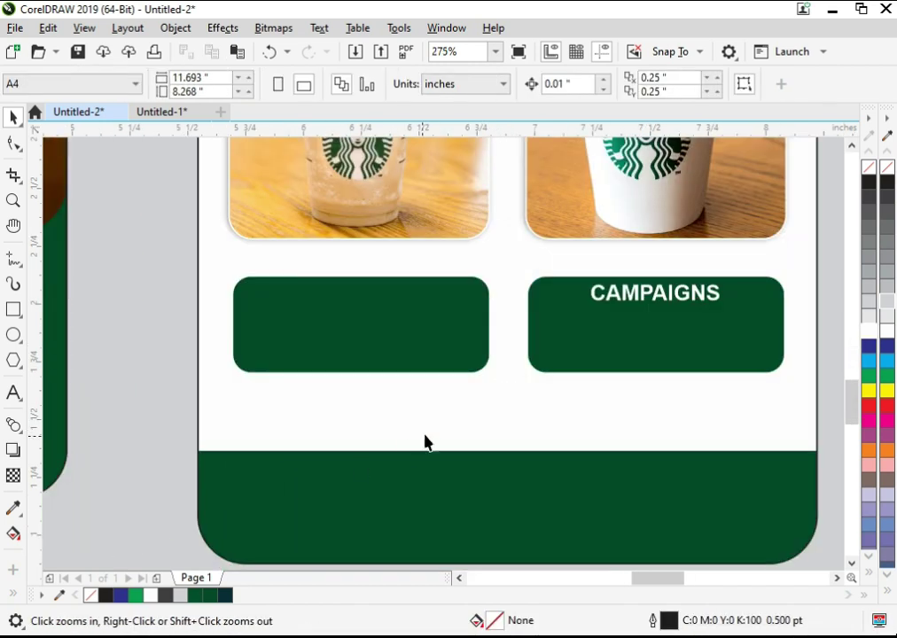
click(626, 304)
click(625, 297)
key(F8)
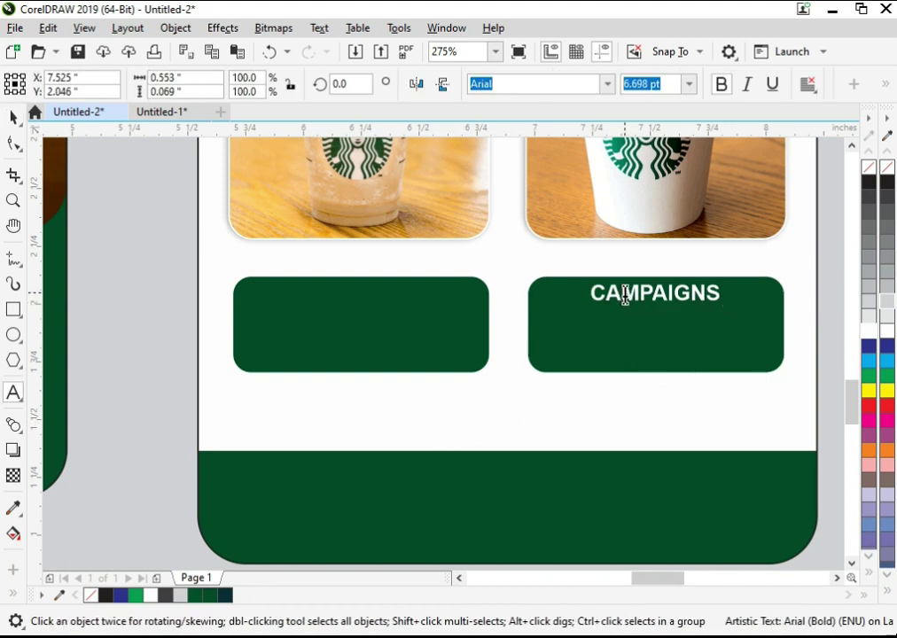
key(ctrl+a)
text(Ho)
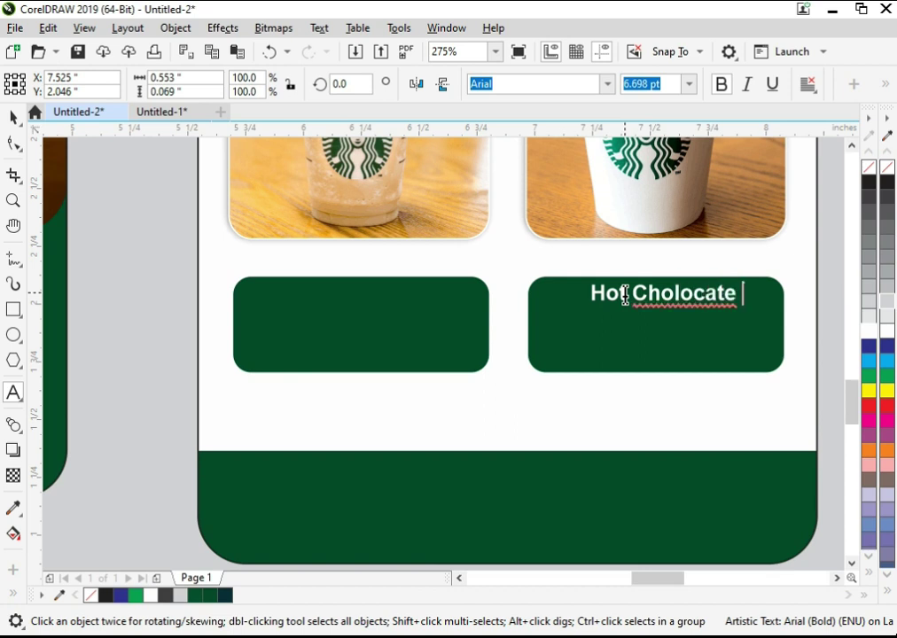
right_click(701, 301)
click(765, 351)
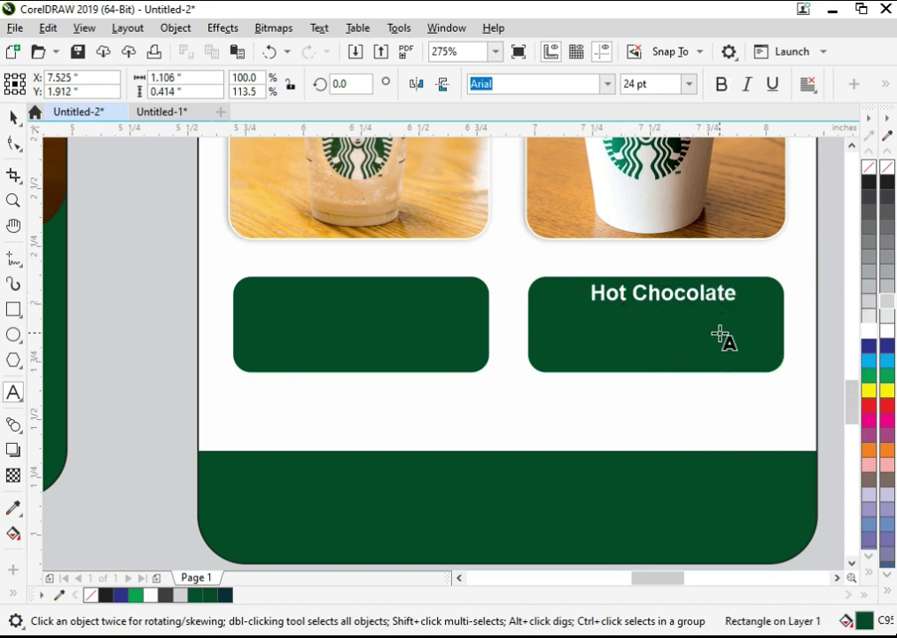
Centre the Hot Chocolate label horizontally on its green rectangle and move it slightly down from the upper edge
shift+click(625, 337)
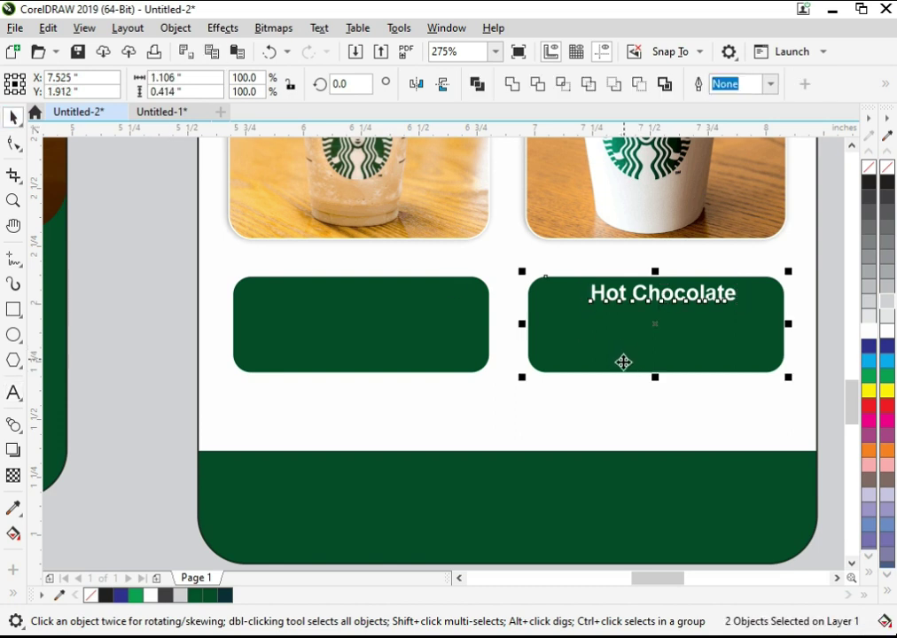
key(c)
click(633, 395)
click(637, 306)
key(Down)
key(Down)
key(ctrl+z)
Duplicate the Hot Chocolate label below itself, change the copy to "17$" and enlarge it to about 11.9 pt
click(654, 300)
drag(655, 301, 626, 341)
right_click(626, 341)
double_click(626, 340)
text(17$)
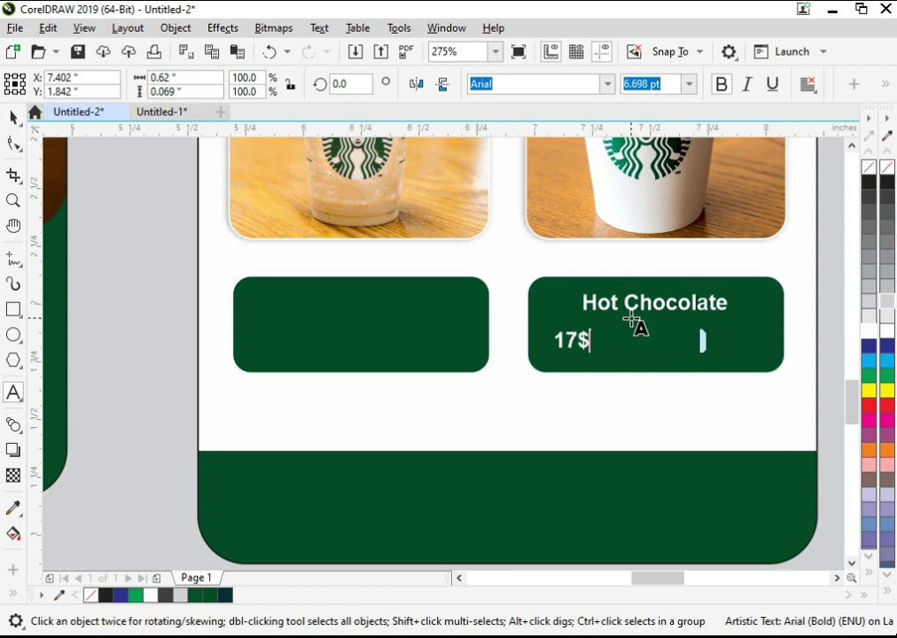
click(13, 117)
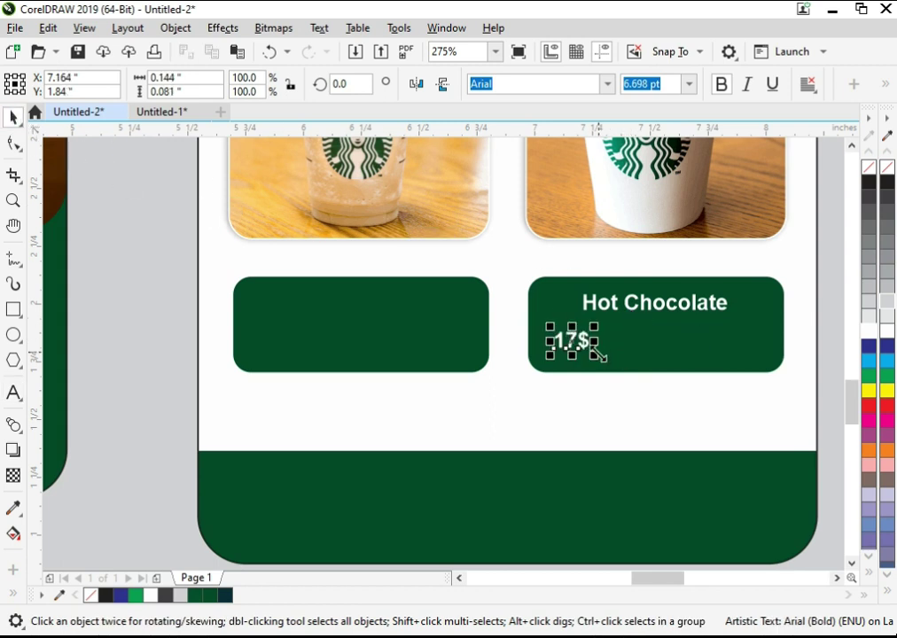
drag(599, 354, 618, 364)
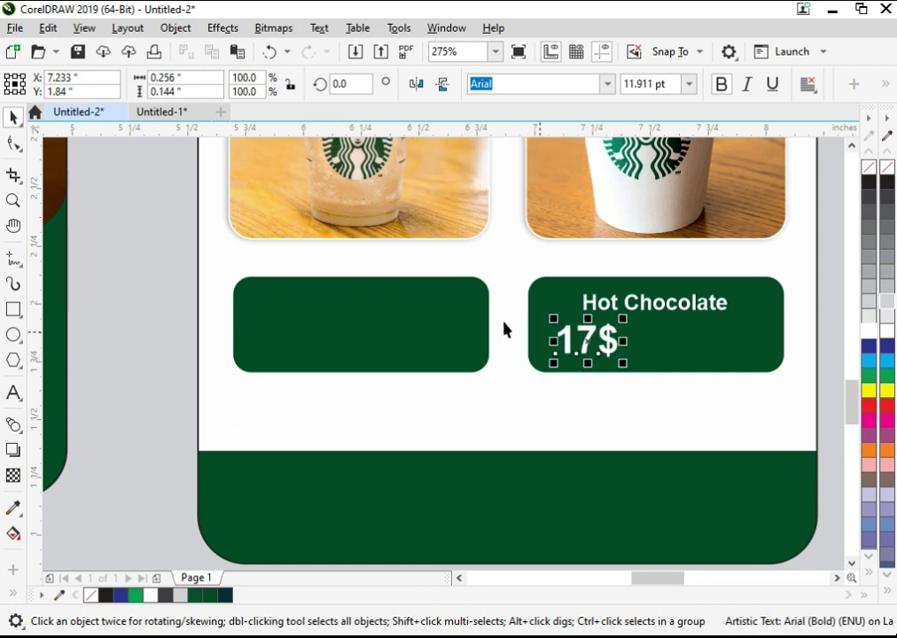
Draw a rounded rectangle about 0.337 by 0.149 in beside the 17$ price, with white fill and no outline
click(14, 308)
key(F2)
drag(472, 224, 813, 430)
drag(444, 348, 609, 421)
key(space)
key(F10)
drag(445, 421, 467, 421)
right_click(871, 286)
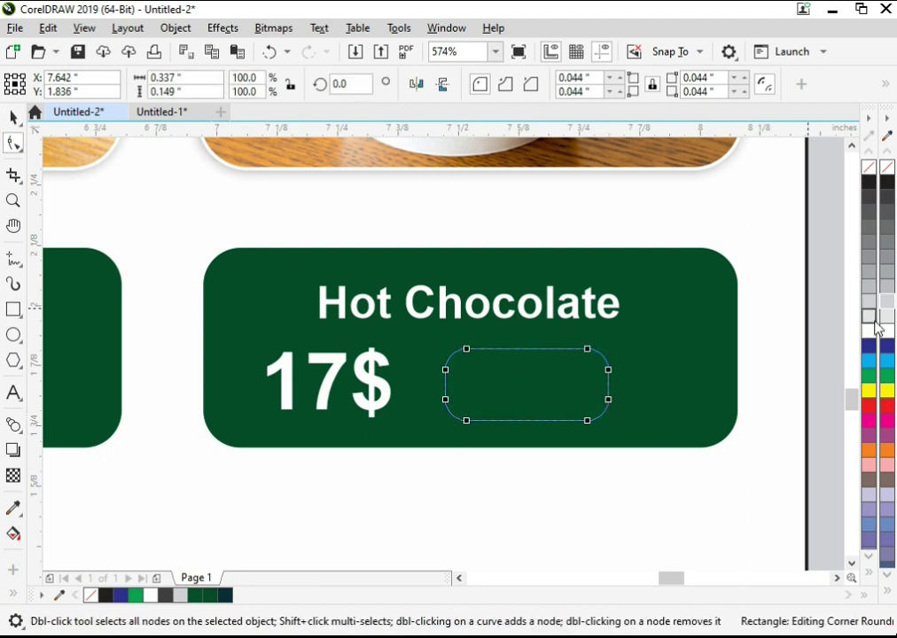
click(870, 331)
Align the white button vertically with the 17$ price and narrow it to about 0.297 in
key(space)
shift+click(342, 365)
key(e)
click(509, 453)
click(525, 413)
drag(613, 383, 591, 386)
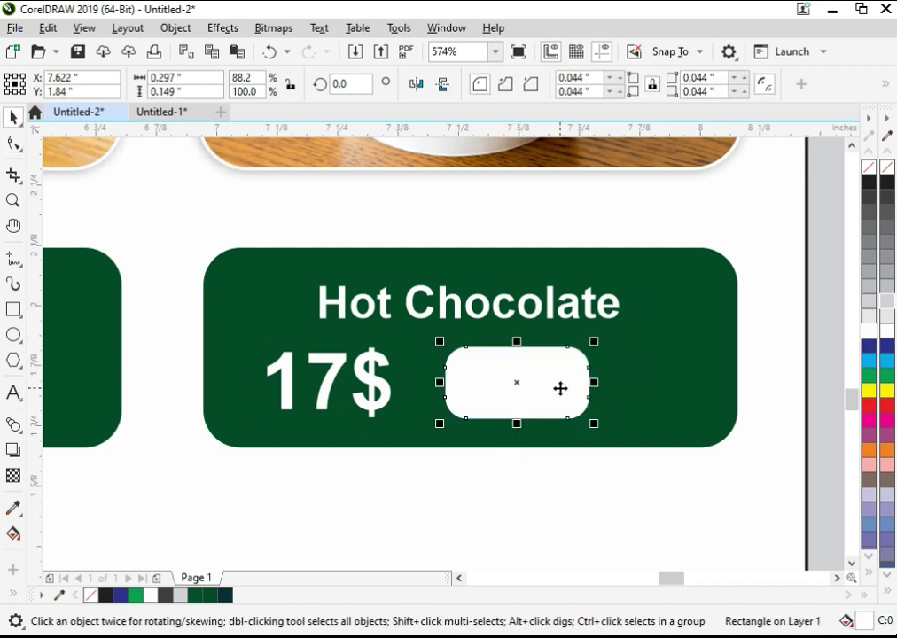
Move the cup icon from beside the layout to just below the white button and centre it horizontally on the button
key(F4)
click(727, 379)
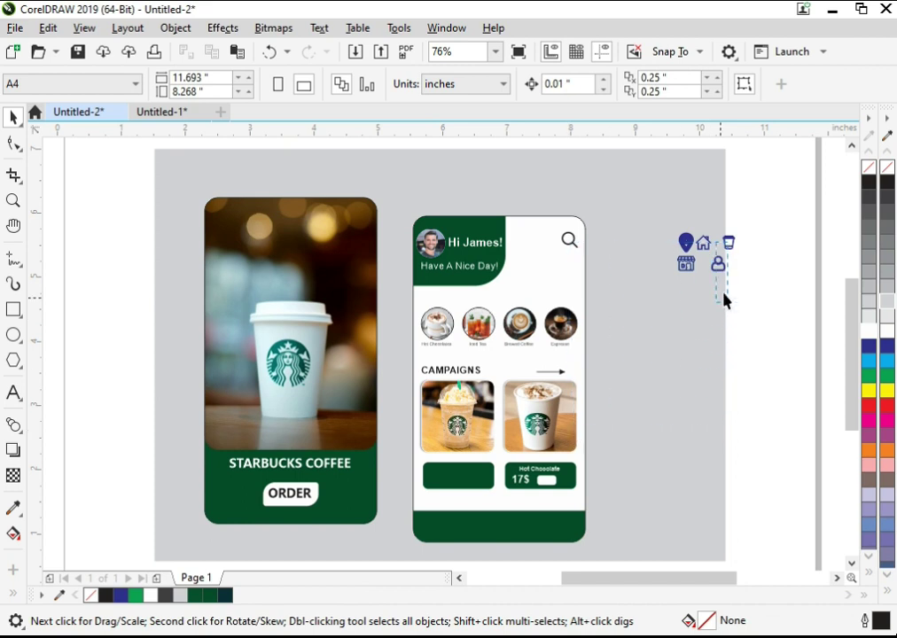
drag(730, 237, 546, 487)
key(F2)
drag(540, 468, 581, 523)
shift+click(358, 250)
key(c)
key(e)
click(463, 312)
click(372, 252)
key(ctrl+z)
Recolour the cup icon dark green without an outline, shrink it and centre it inside the white button
click(353, 363)
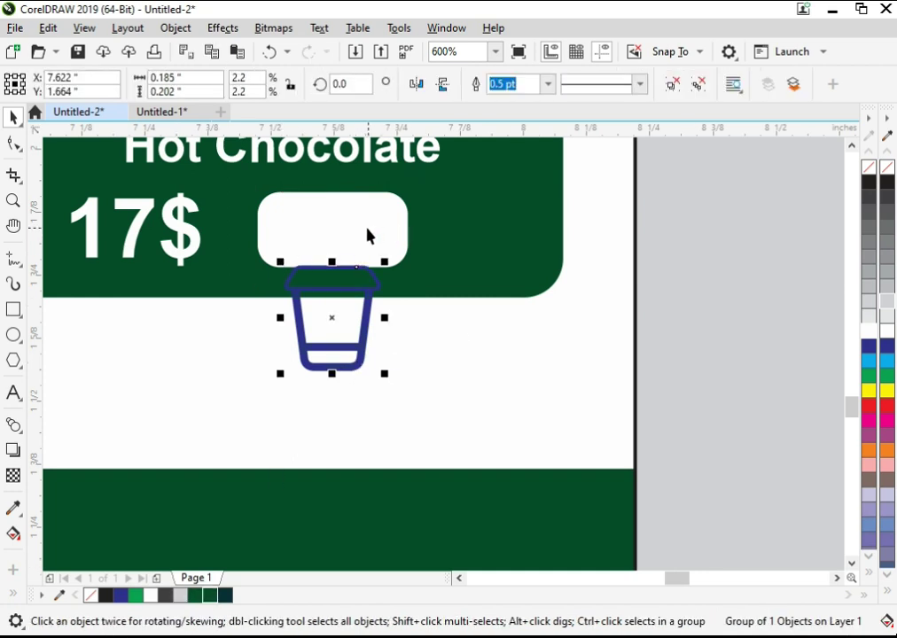
right_click(865, 166)
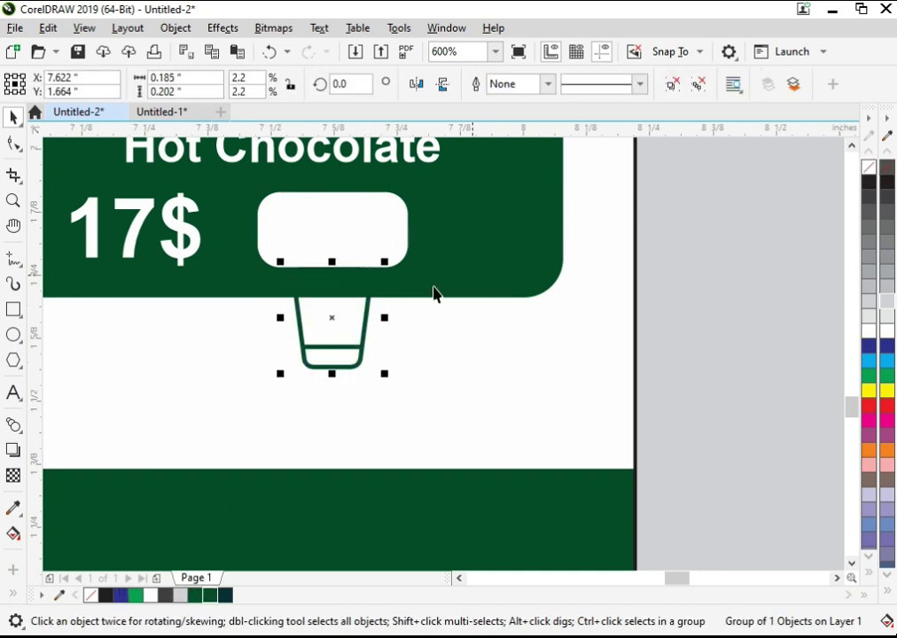
shift+click(325, 238)
key(e)
click(610, 330)
click(360, 203)
click(364, 197)
drag(385, 173, 242, 326)
Resize the white button to about 0.259 by 0.179 in and reduce its corner rounding
click(395, 246)
key(F2)
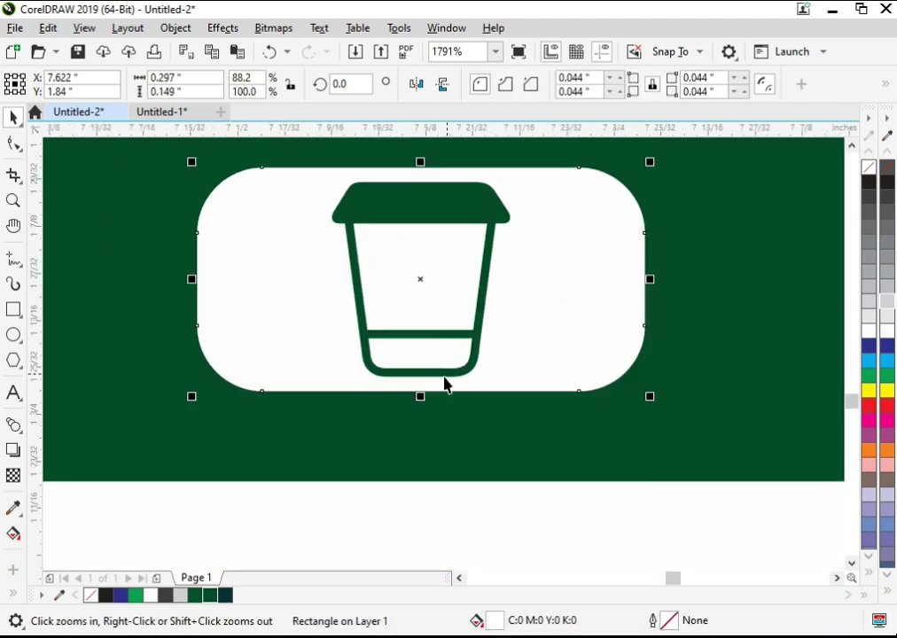
drag(420, 397, 428, 424)
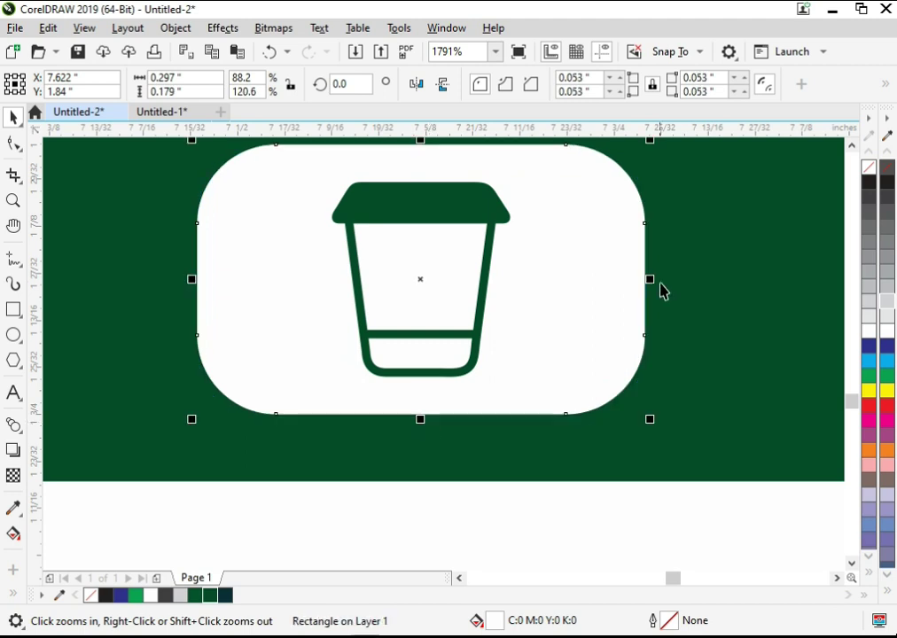
drag(653, 280, 617, 283)
key(F10)
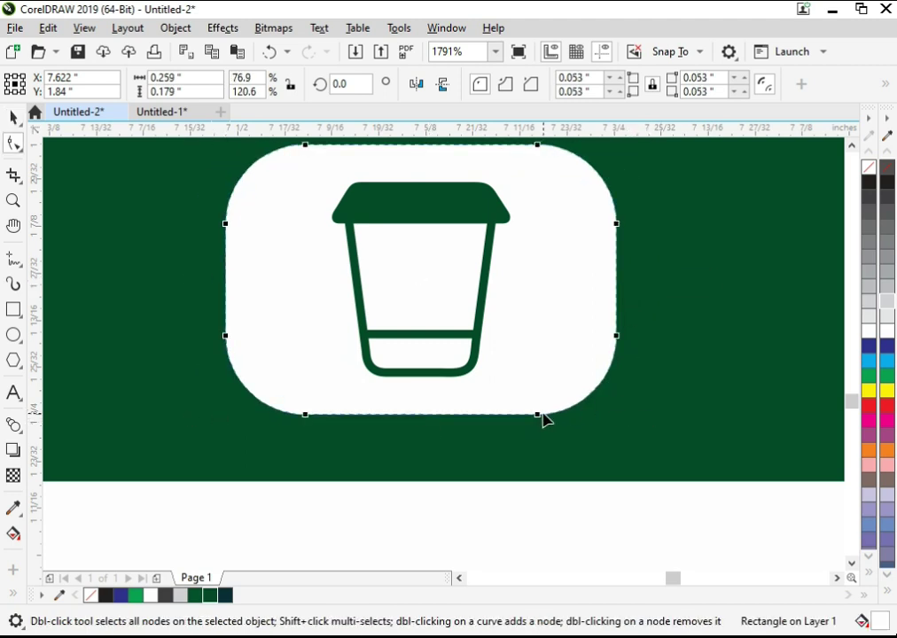
drag(540, 420, 571, 420)
key(space)
Enlarge the cup icon inside the white button to about 0.149 in tall and make it narrower
click(492, 289)
drag(517, 382, 531, 398)
shift+click(536, 401)
click(685, 362)
click(477, 214)
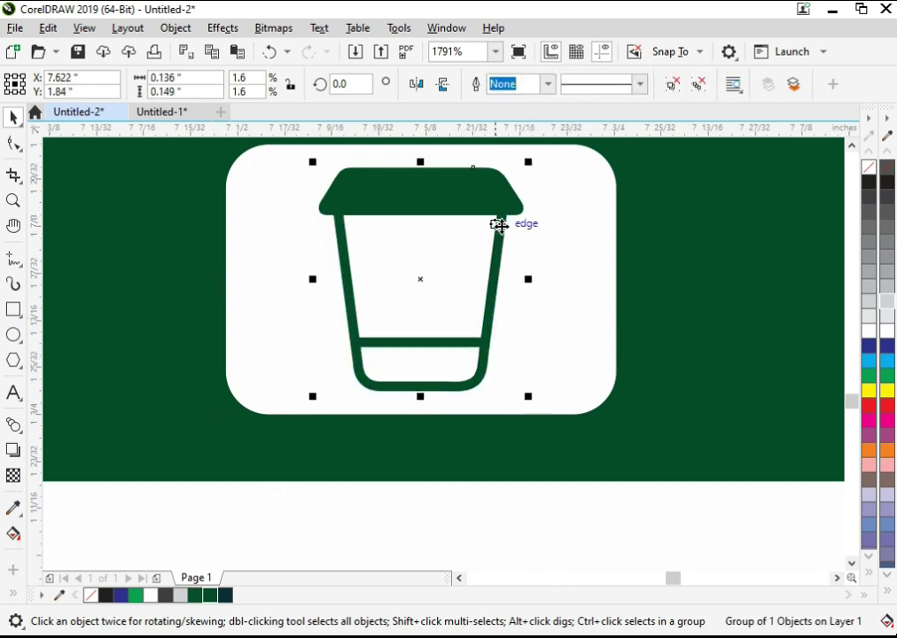
drag(528, 280, 502, 285)
shift+click(530, 328)
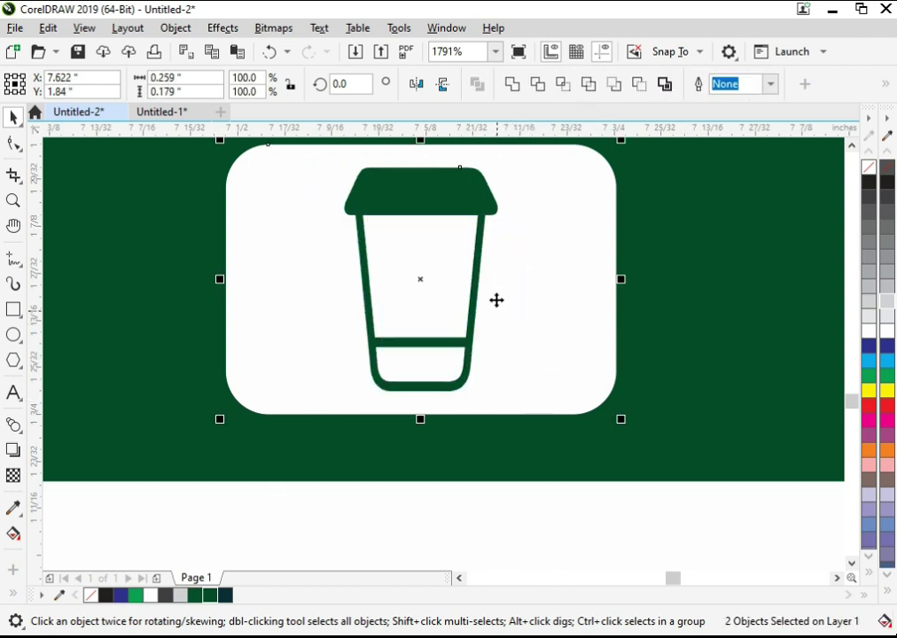
Try to centre the price, cup button and drink name on the Hot Chocolate card
scroll(521, 303, down, 3)
scroll(669, 362, down, 1)
click(731, 266)
key(F2)
drag(751, 242, 257, 406)
drag(777, 333, 381, 386)
key(ctrl+g)
shift+click(455, 311)
shift+click(406, 296)
key(c)
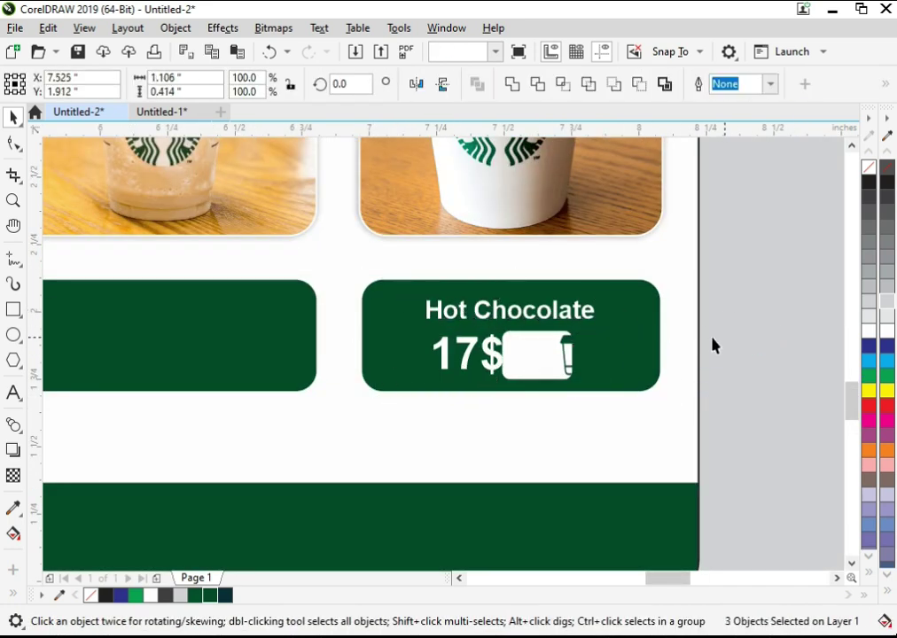
scroll(719, 339, down, 1)
click(727, 301)
key(F2)
drag(730, 277, 506, 391)
key(ctrl+z)
click(780, 365)
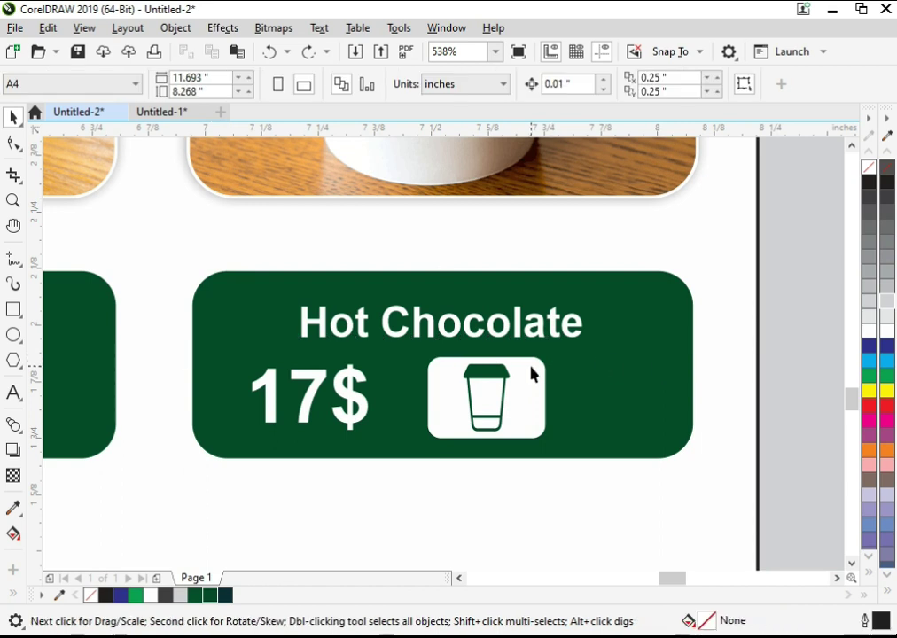
Group the 17$ price with the cup button and centre the group horizontally on the Hot Chocolate card
click(536, 370)
drag(813, 313, 460, 470)
key(ctrl+g)
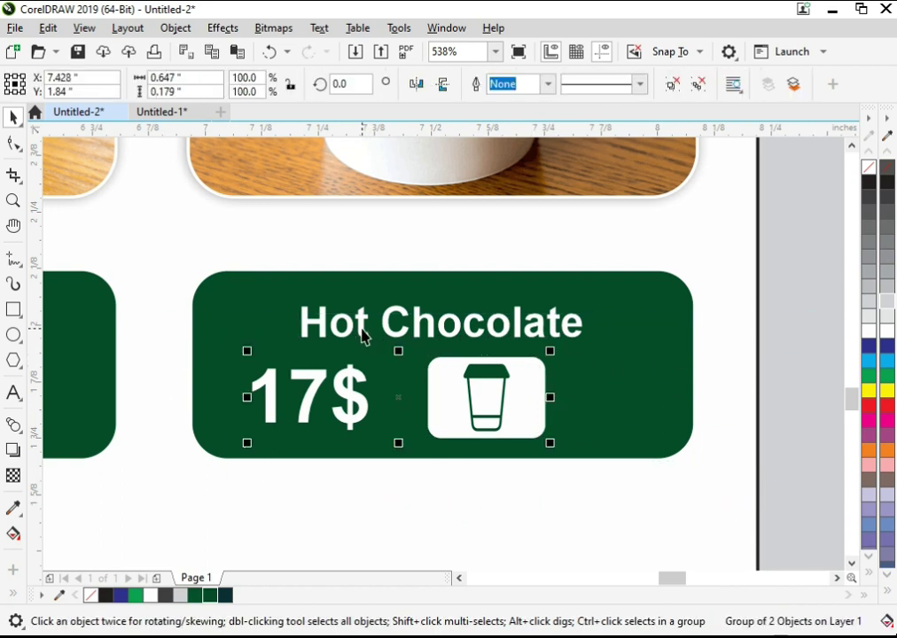
shift+click(362, 334)
shift+click(310, 278)
scroll(647, 330, down, 2)
key(F2)
drag(767, 263, 156, 489)
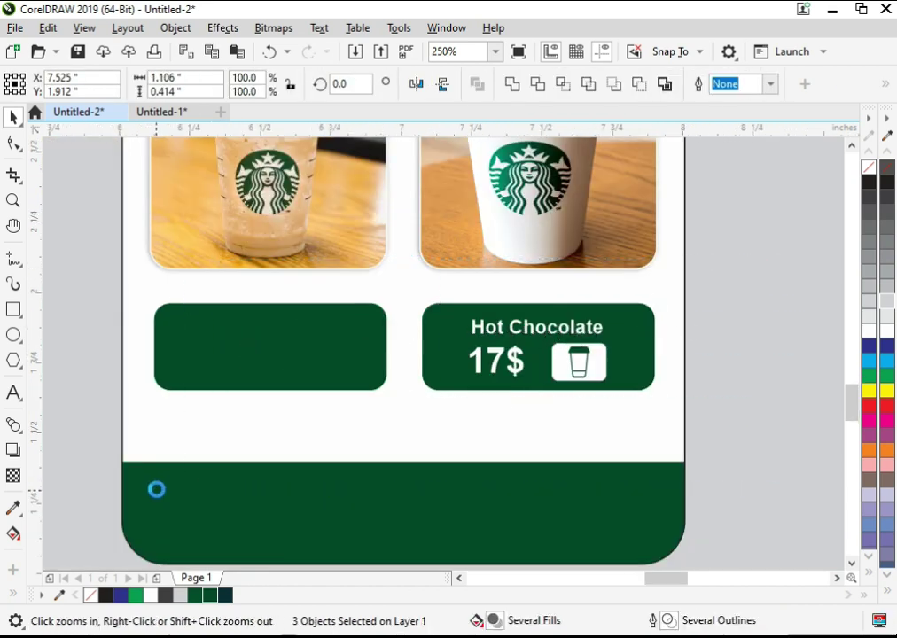
Copy the Hot Chocolate label and price group onto the empty green rectangle and centre them horizontally there
click(616, 315)
shift+click(611, 299)
drag(612, 300, 382, 320)
right_click(382, 320)
shift+click(205, 306)
key(c)
Change the copied drink name on the card below the frappuccino picture to "Frappucino"
key(F2)
scroll(424, 234, down, 2)
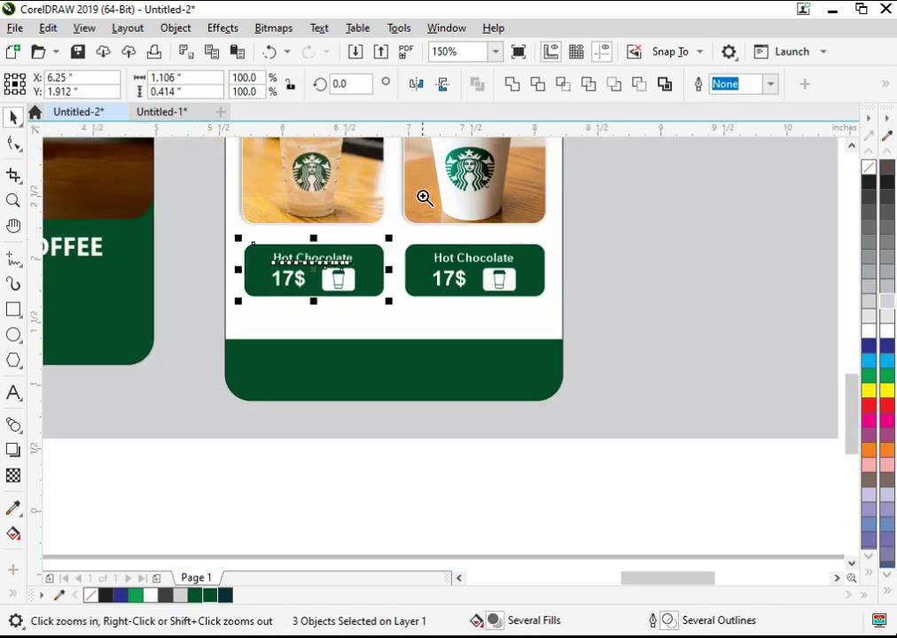
drag(425, 198, 69, 422)
click(301, 361)
key(F2)
click(585, 302)
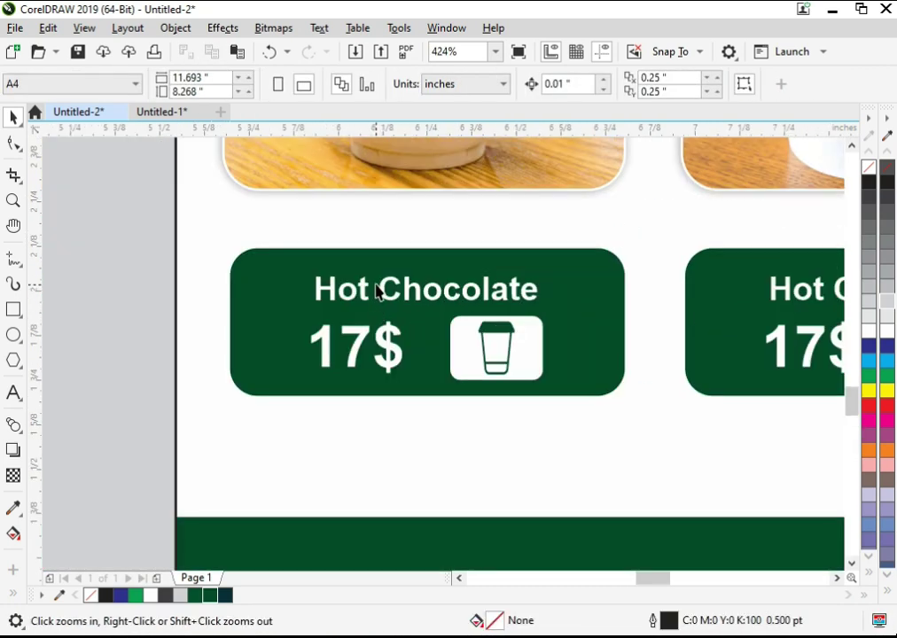
double_click(371, 288)
key(ctrl+a)
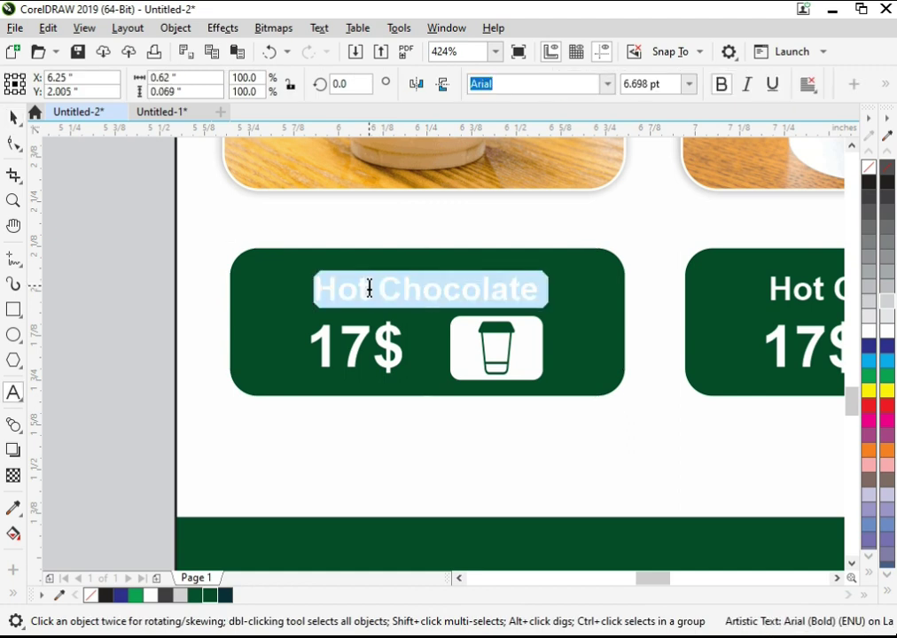
text(Frappuc)
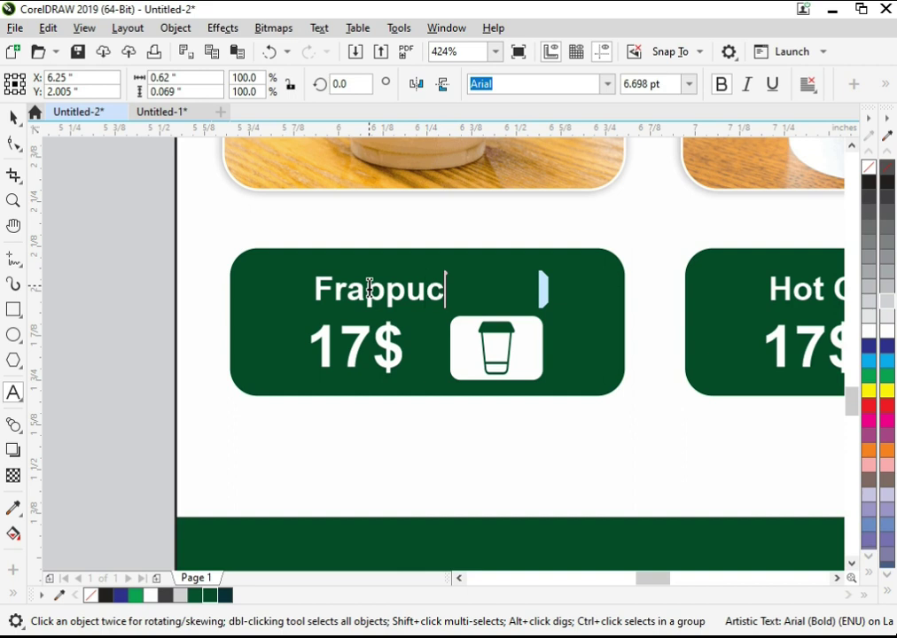
text(ino)
right_click(370, 289)
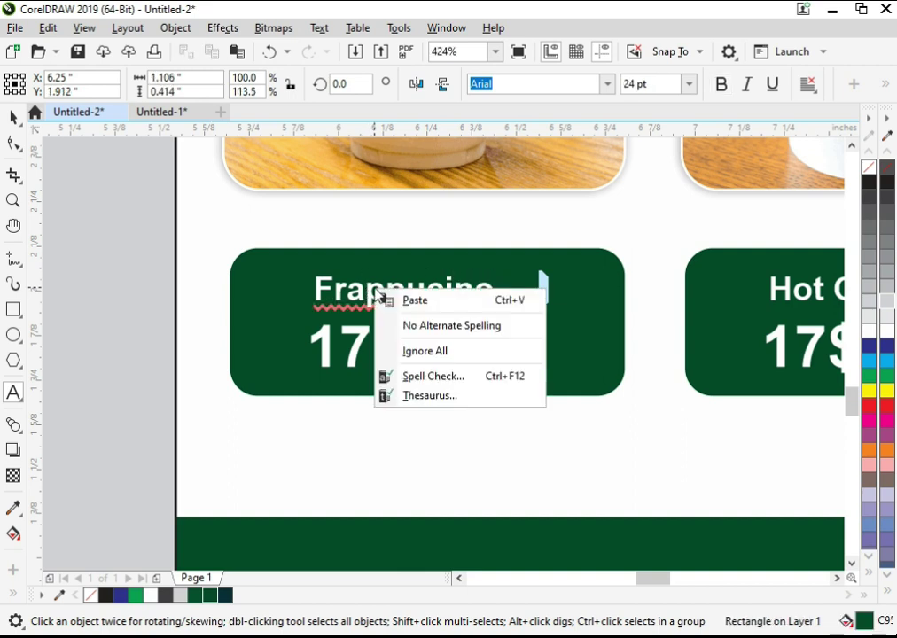
key(Escape)
click(20, 116)
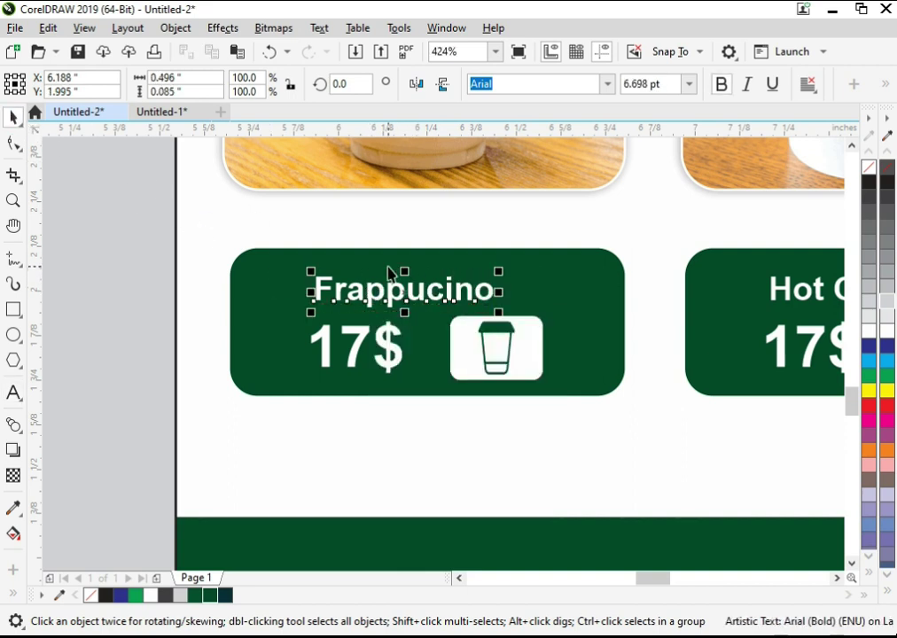
Centre the Frappucino label horizontally on its card and raise both drink names slightly
shift+click(387, 264)
key(c)
click(298, 211)
click(419, 292)
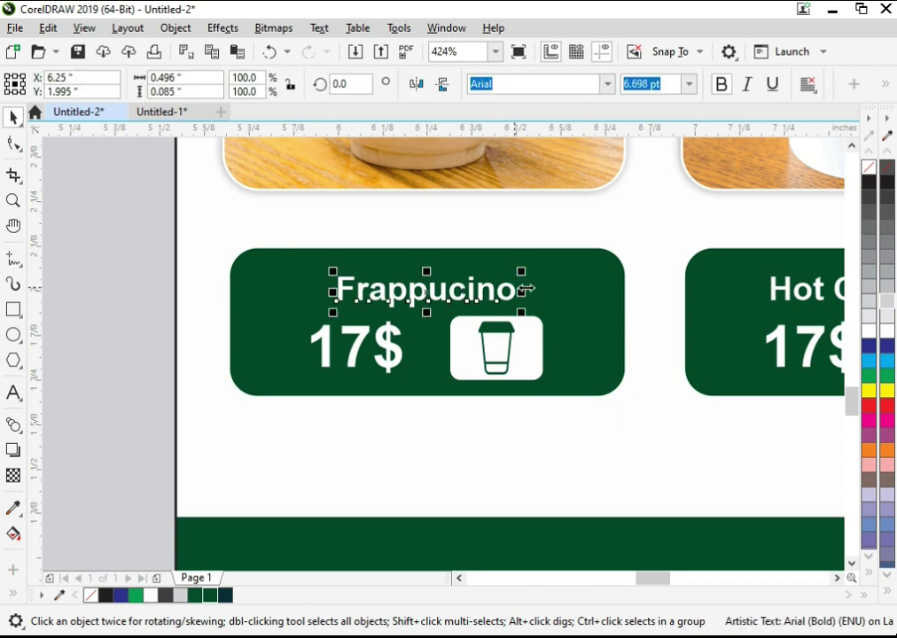
shift+click(771, 293)
Change the price on the Frappucino card to 18$
click(358, 356)
ctrl+click(361, 339)
ctrl+click(361, 340)
double_click(363, 340)
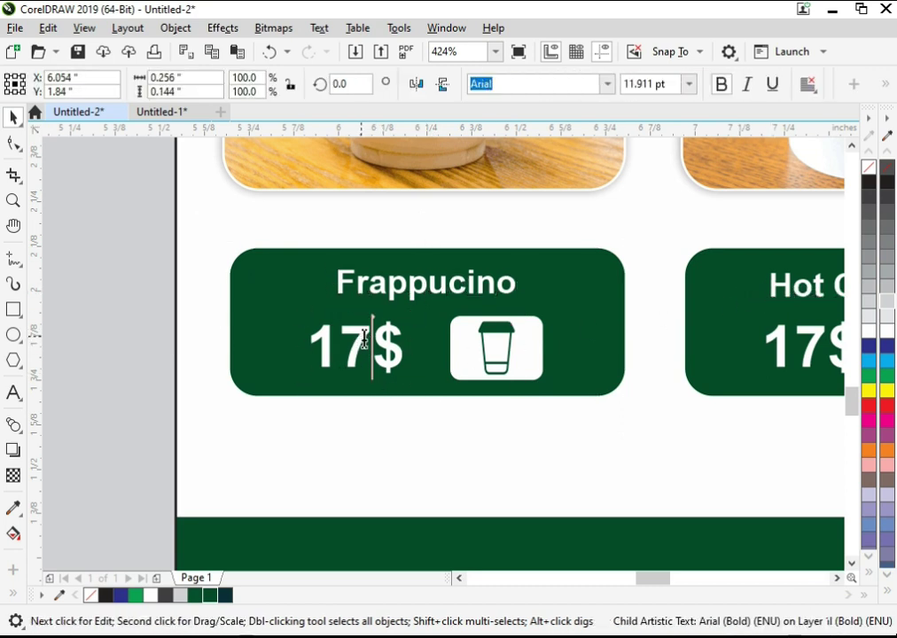
drag(367, 340, 354, 340)
text(8)
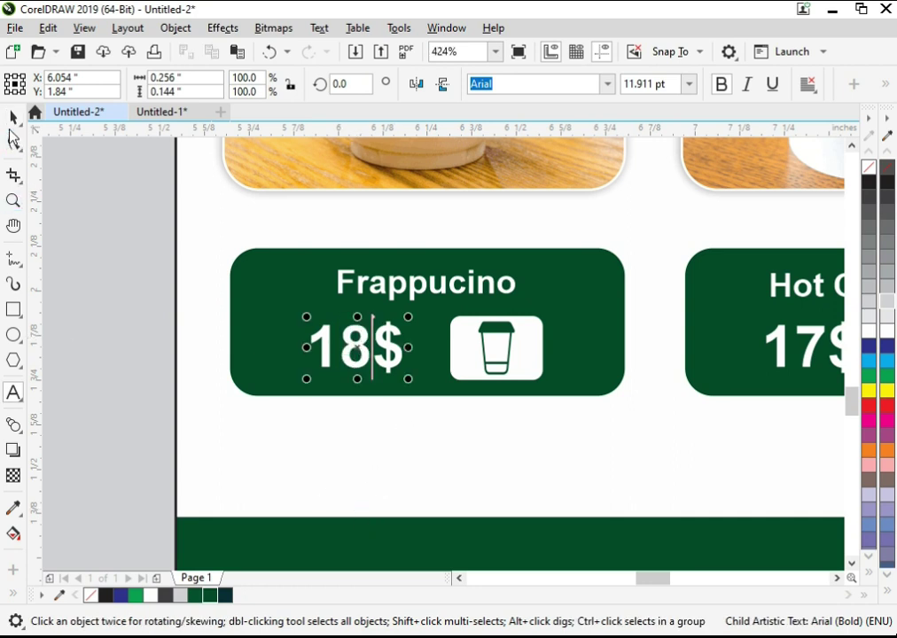
click(13, 119)
Ungroup the 17$ price and its cup button on the Hot Chocolate card
key(F4)
click(738, 442)
key(F2)
drag(660, 436, 329, 528)
key(space)
click(608, 346)
click(606, 343)
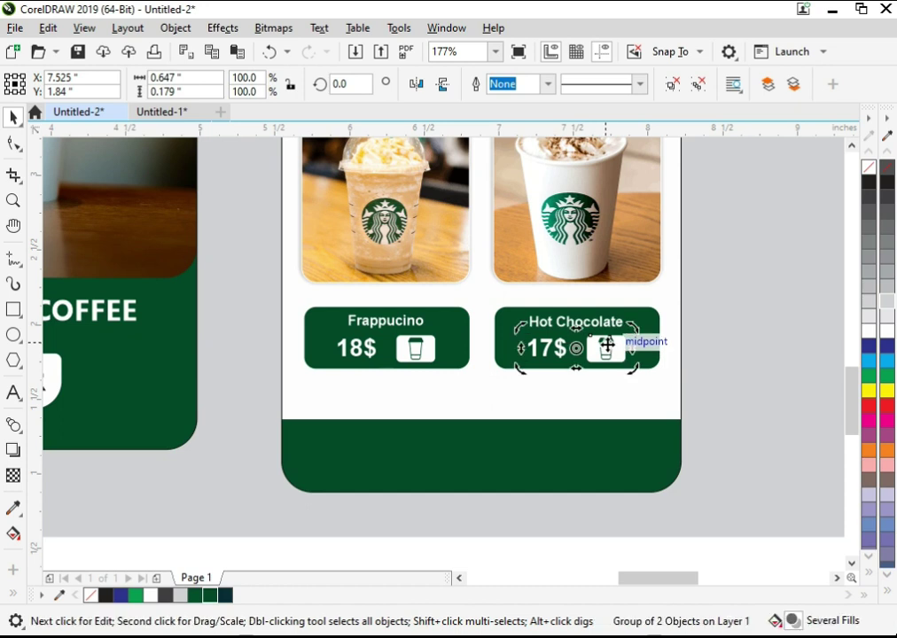
key(ctrl+u)
click(702, 364)
Copy the cup icon from the Hot Chocolate card onto the green footer band, filled white with no outline
click(606, 347)
click(608, 343)
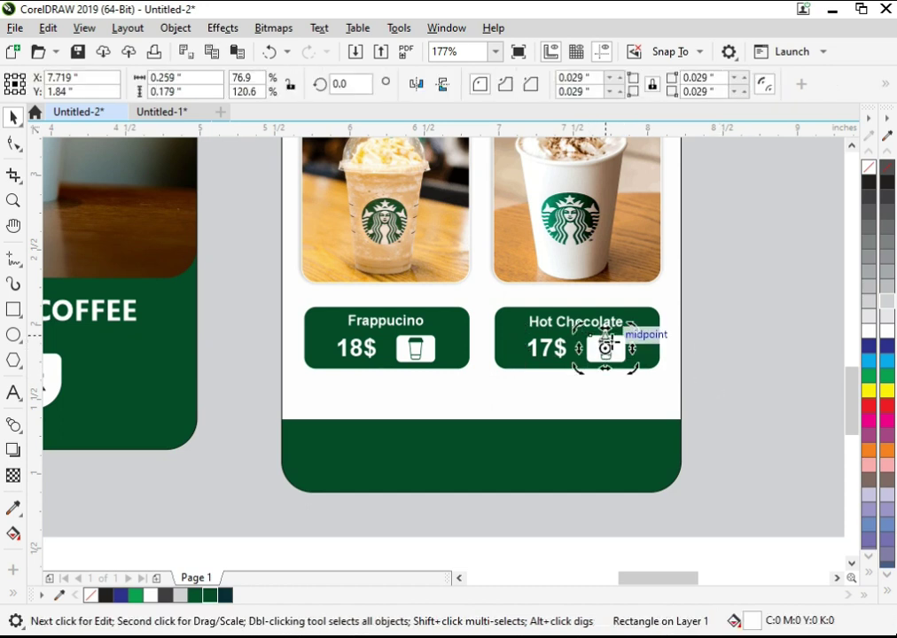
click(596, 358)
drag(604, 348, 487, 465)
key(z)
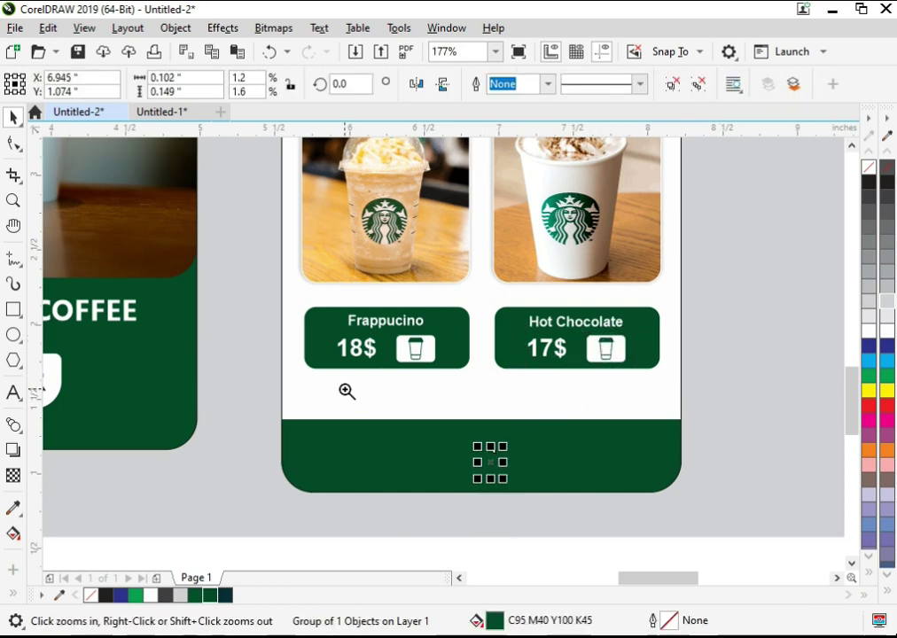
click(347, 389)
click(152, 592)
right_click(855, 169)
Enlarge the white footer cup to about 0.33 inch high and centre it horizontally on the white card
click(596, 356)
drag(596, 361, 558, 351)
drag(581, 402, 604, 446)
scroll(572, 337, down, 2)
key(F2)
drag(318, 286, 888, 474)
shift+click(514, 259)
click(524, 452)
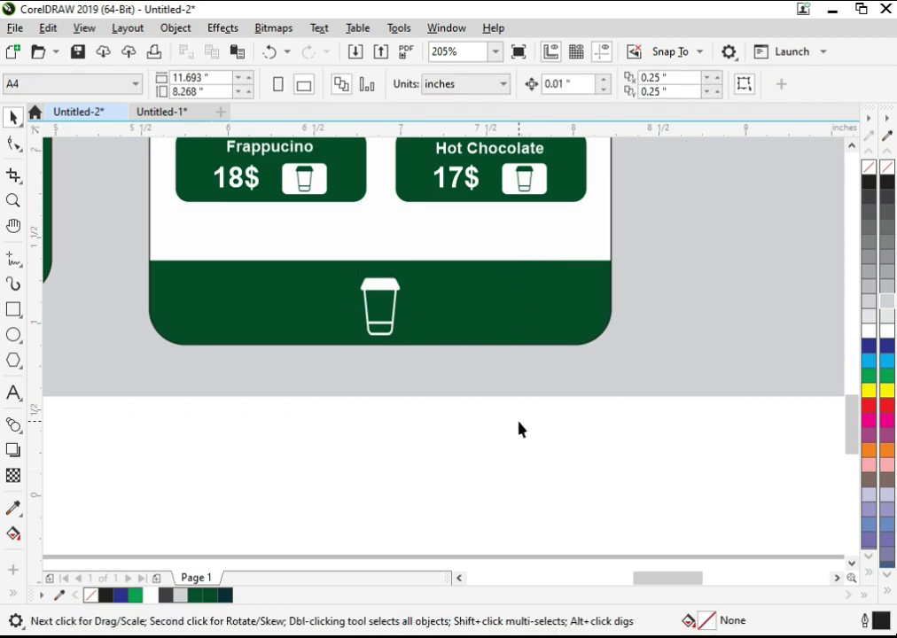
Raise the footer cup slightly within the green band, keeping it aligned with the card's horizontal centre
click(395, 287)
drag(395, 281, 395, 279)
shift+click(439, 307)
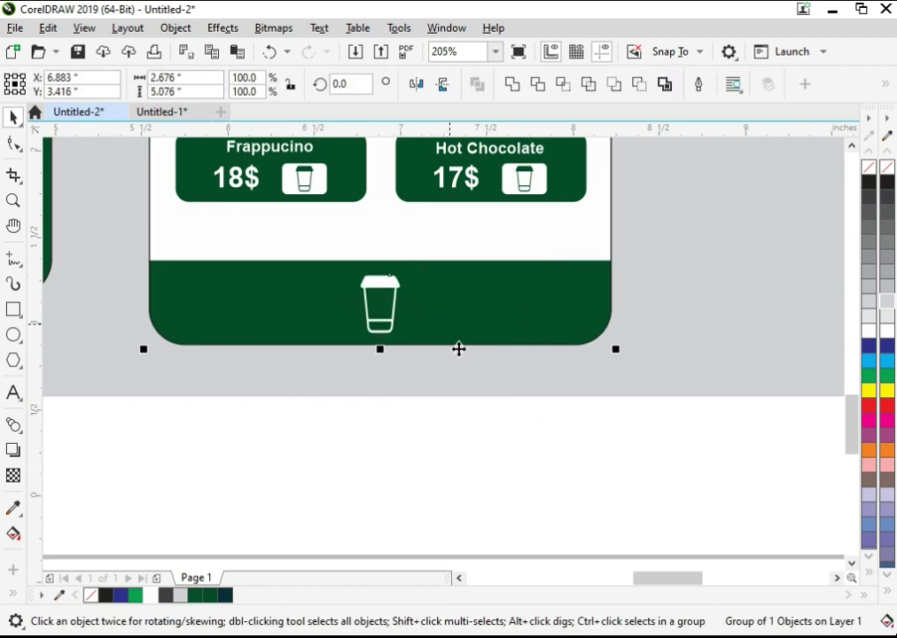
click(649, 368)
Move the blue store and person icons onto the green footer, to the right of the cup
key(F4)
drag(688, 270, 534, 529)
drag(719, 268, 564, 532)
key(F2)
drag(631, 490, 338, 561)
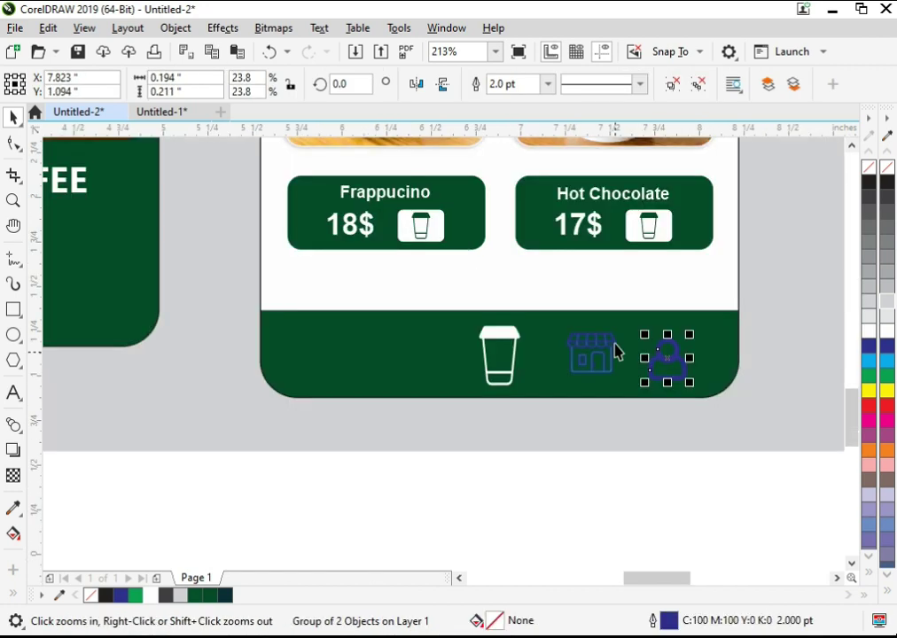
Fill the store and person icons white and remove their outlines
shift+click(601, 353)
right_click(869, 170)
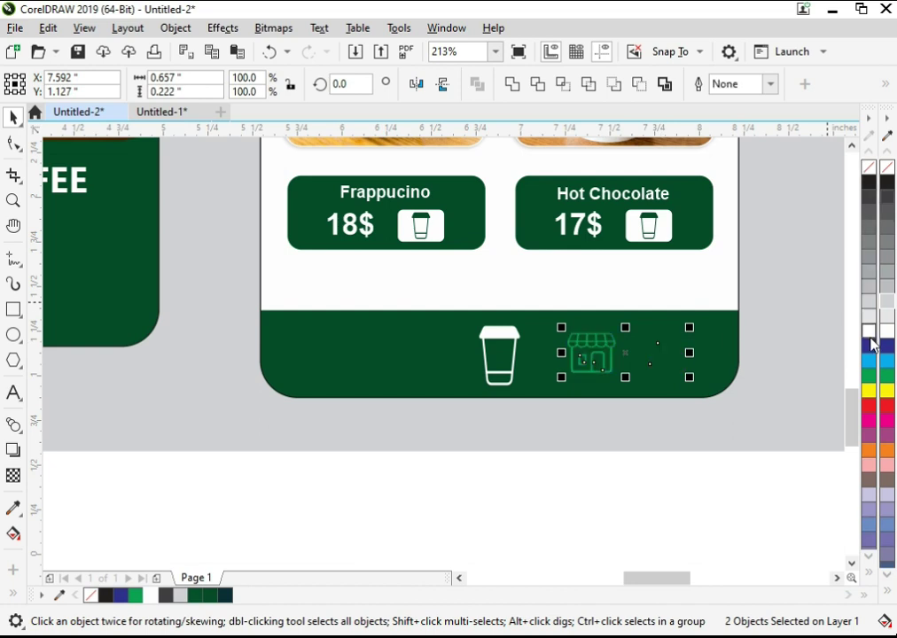
click(865, 334)
click(606, 423)
Remove the person icon's fill and give it a white outline
key(F2)
drag(379, 416, 750, 285)
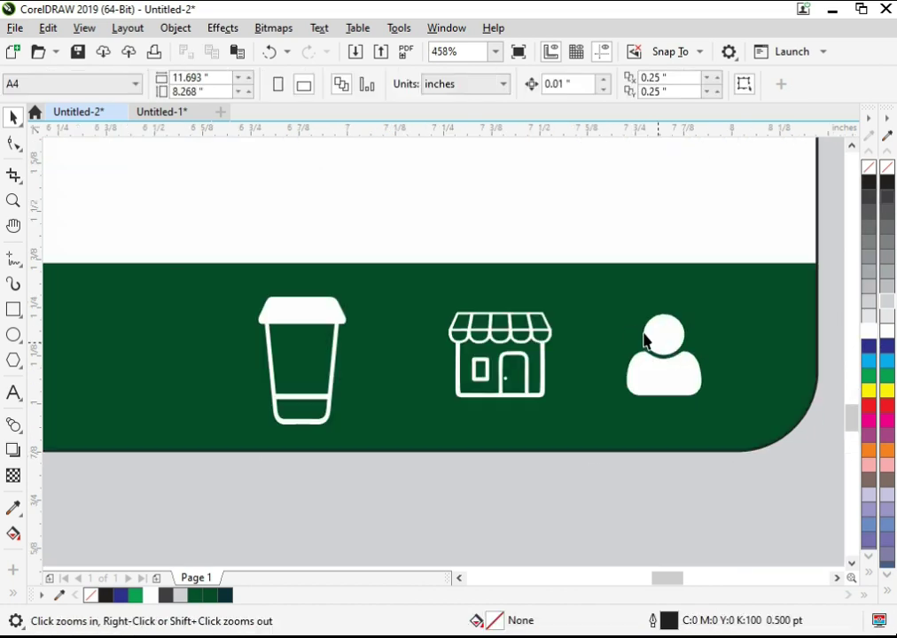
click(651, 336)
click(873, 170)
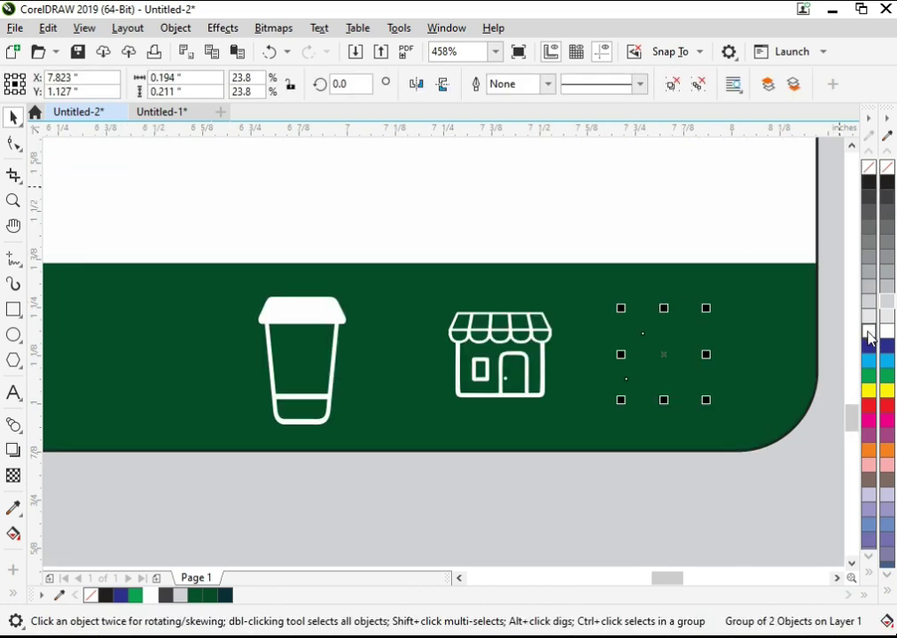
right_click(869, 338)
Move the store icon slightly closer to the person icon in the footer
shift+click(524, 335)
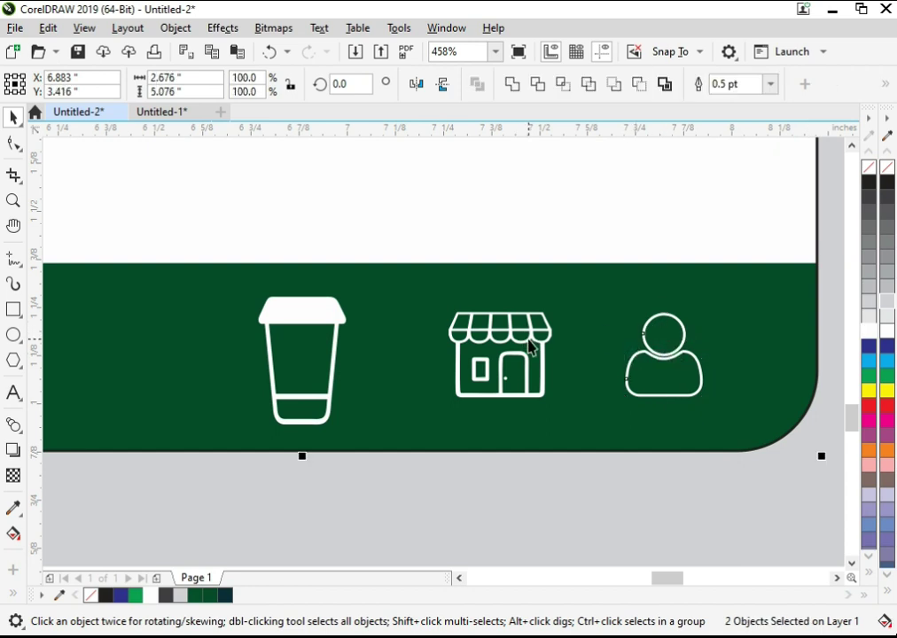
drag(536, 341, 566, 341)
scroll(569, 379, down, 3)
click(671, 449)
Move the location pin and house icons onto the footer left of the cup, with no fill and white outlines
key(F4)
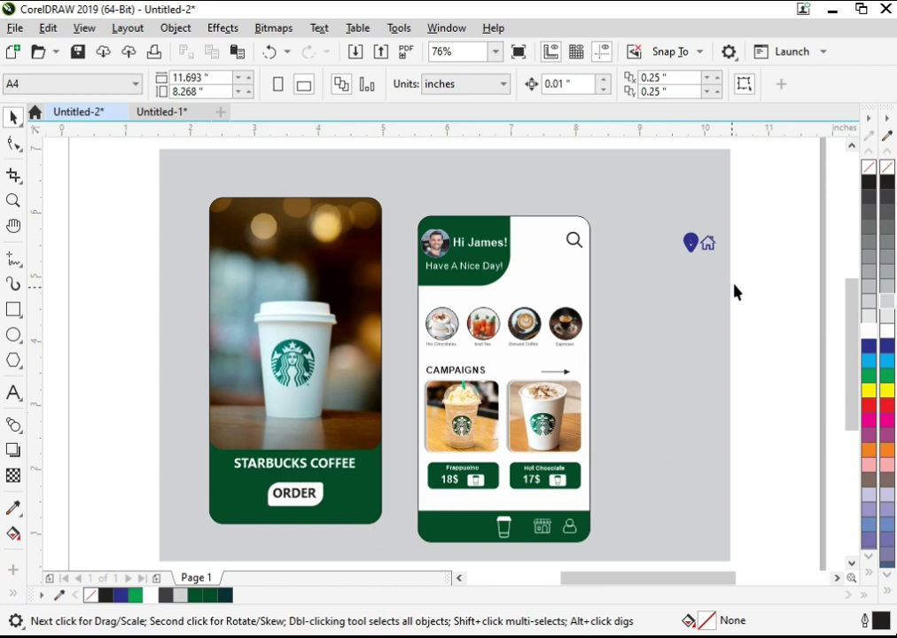
drag(661, 284, 659, 287)
drag(695, 241, 544, 589)
key(F2)
click(869, 168)
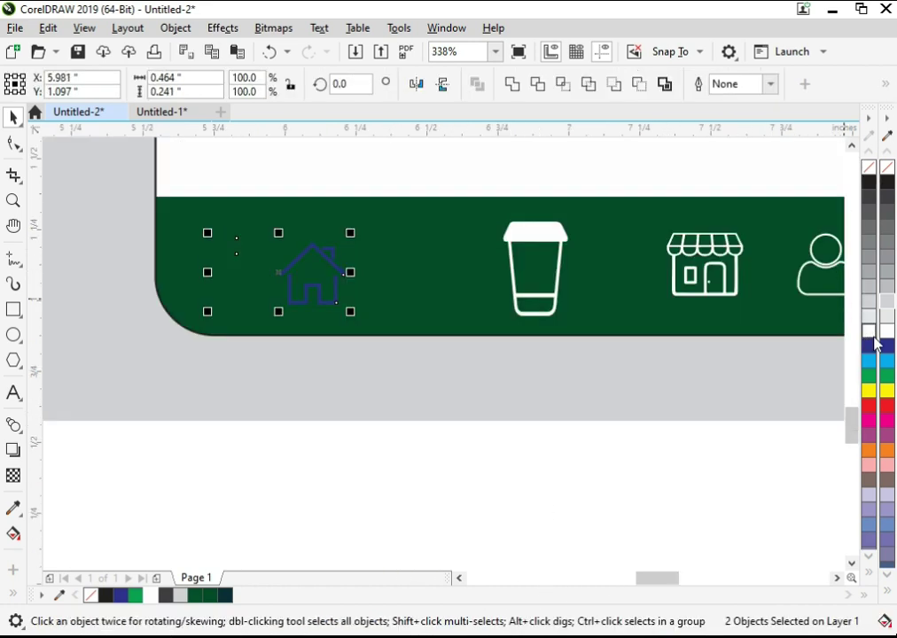
right_click(872, 334)
drag(330, 296, 372, 337)
key(Escape)
Rearrange the footer icons so the pin sits between house and cup, and fill the house white without an outline
scroll(405, 320, down, 2)
key(F2)
drag(601, 219, 196, 409)
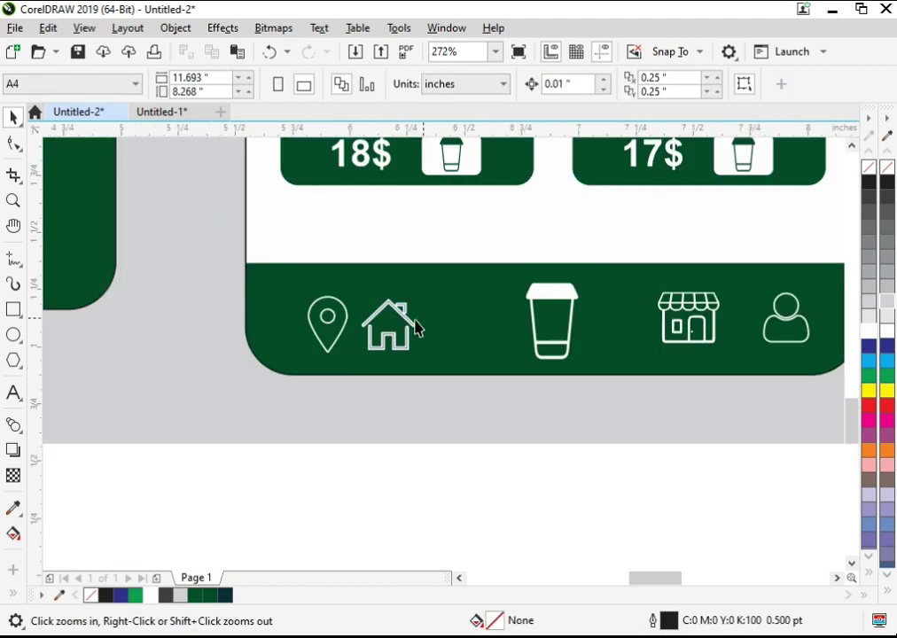
drag(337, 318, 471, 335)
drag(387, 338, 325, 337)
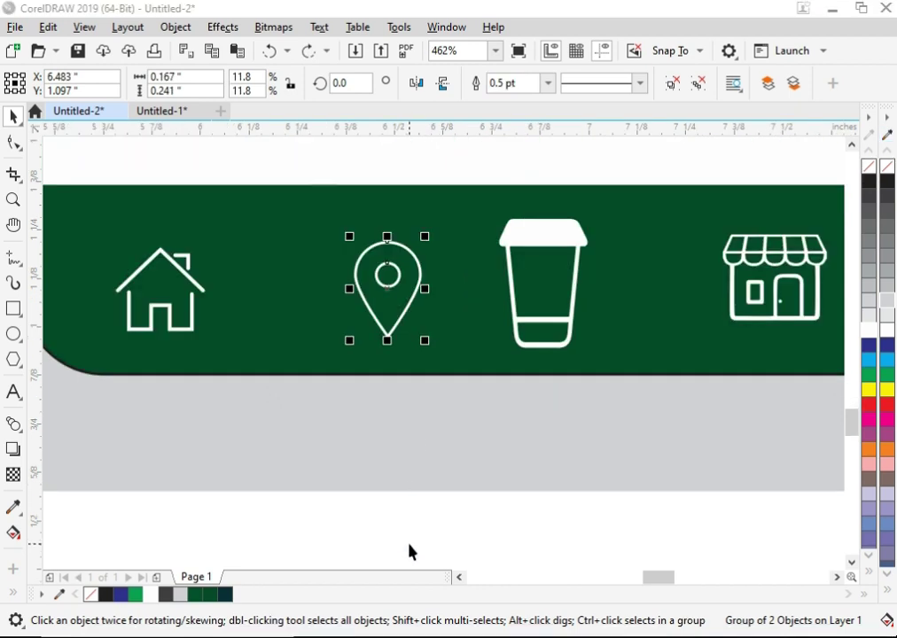
click(408, 545)
Raise the house and location pin icons slightly to line up with the store and person icons
scroll(388, 470, down, 2)
key(F2)
scroll(392, 392, up, 1)
key(space)
click(257, 292)
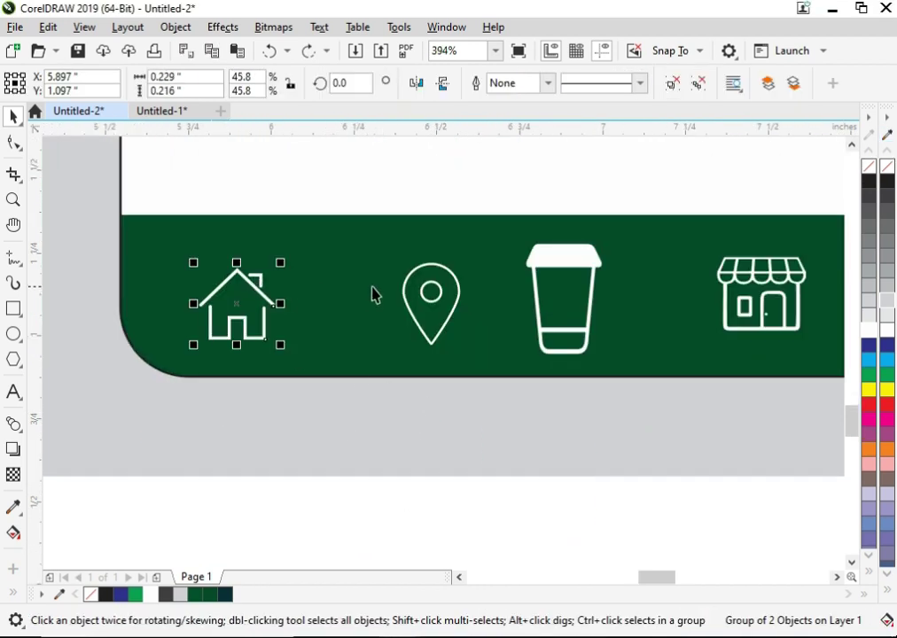
shift+click(430, 304)
scroll(397, 328, down, 2)
scroll(560, 417, up, 1)
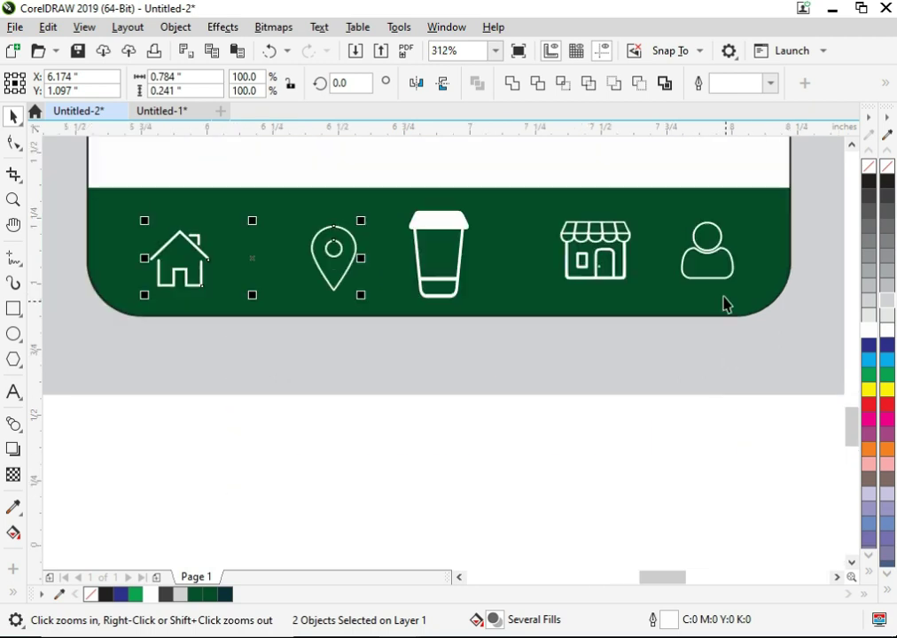
shift+click(703, 254)
click(601, 479)
Set the outline width of the person icon and the location pin to 1 pt
click(706, 237)
ctrl+click(709, 235)
click(714, 253)
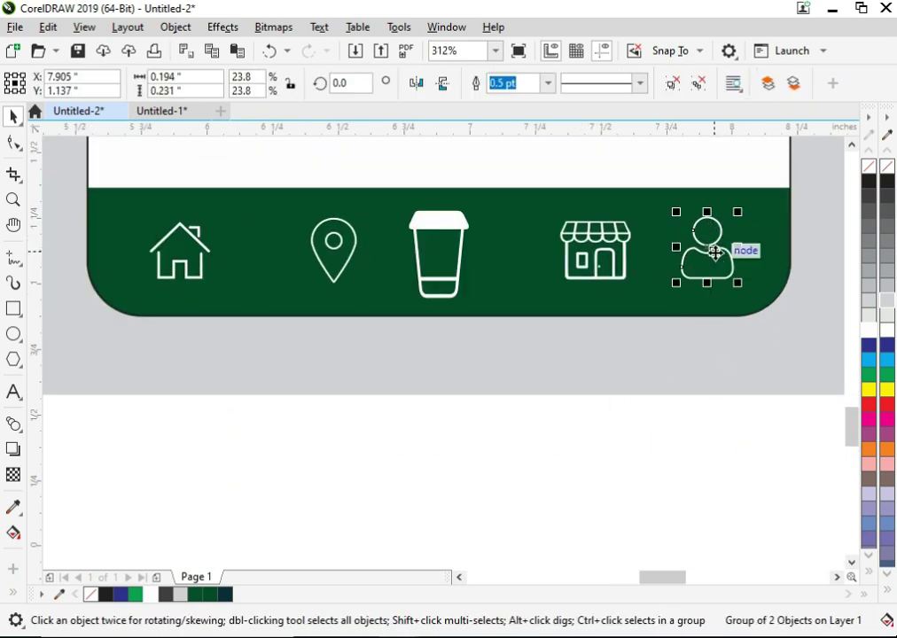
key(F12)
double_click(306, 260)
text(1)
key(Return)
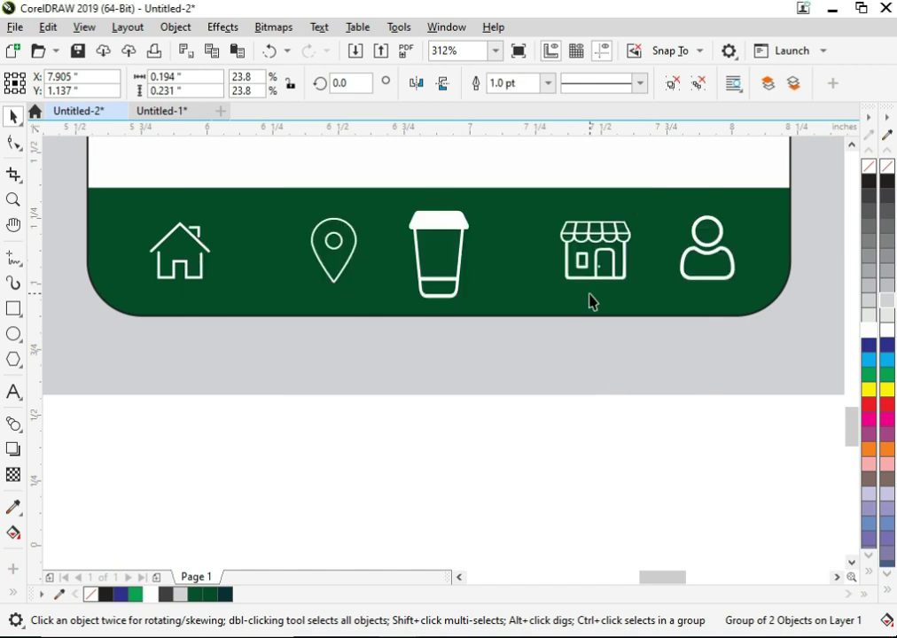
click(343, 241)
key(ctrl+r)
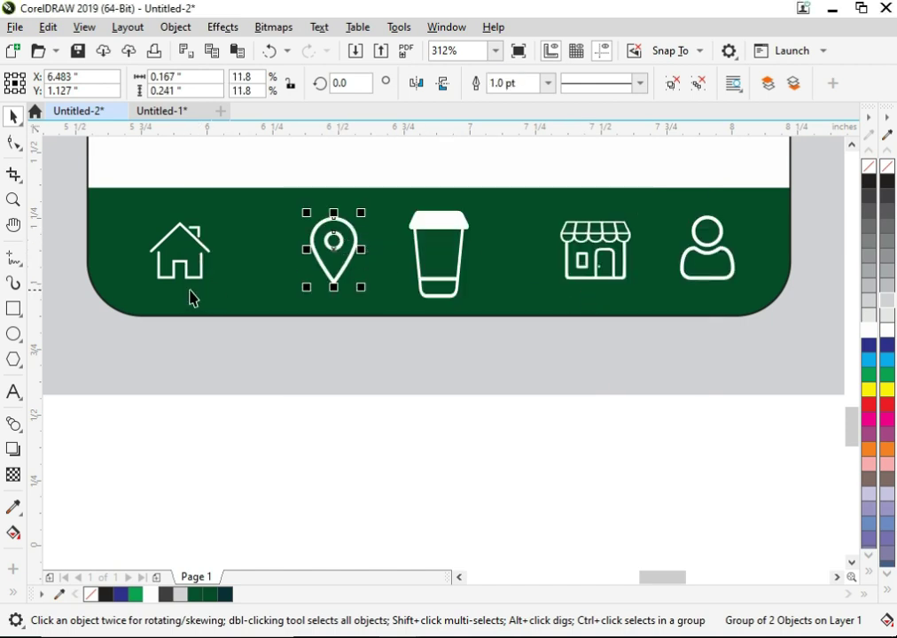
Try to repeat the 1 pt outline on the house icon
click(182, 268)
key(ctrl+r)
key(ctrl+z)
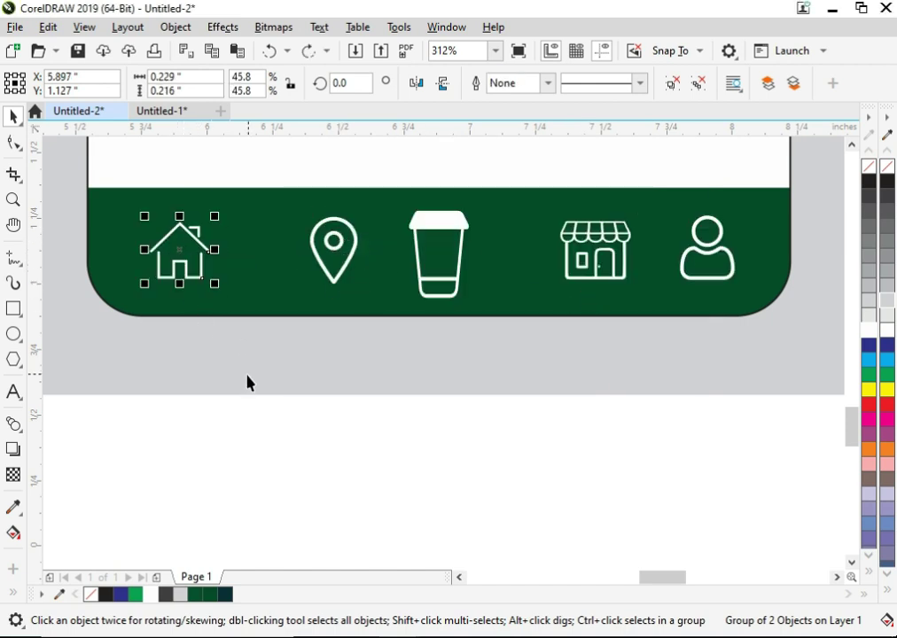
Give the house icon a 0.2 pt outline
key(F2)
drag(132, 220, 416, 361)
key(F12)
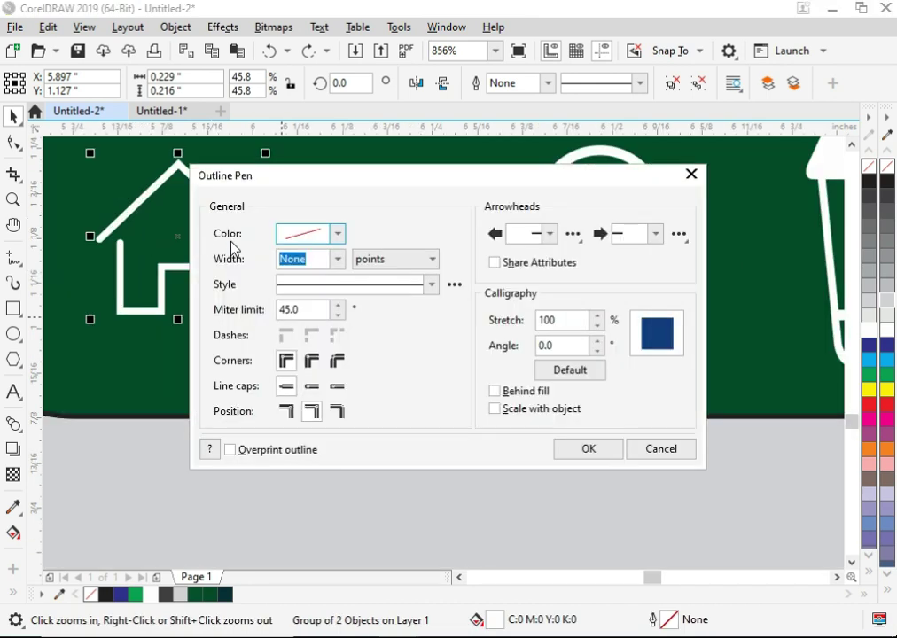
key(BackSpace)
key(BackSpace)
key(BackSpace)
key(BackSpace)
text(0.2)
key(Return)
scroll(427, 404, down, 2)
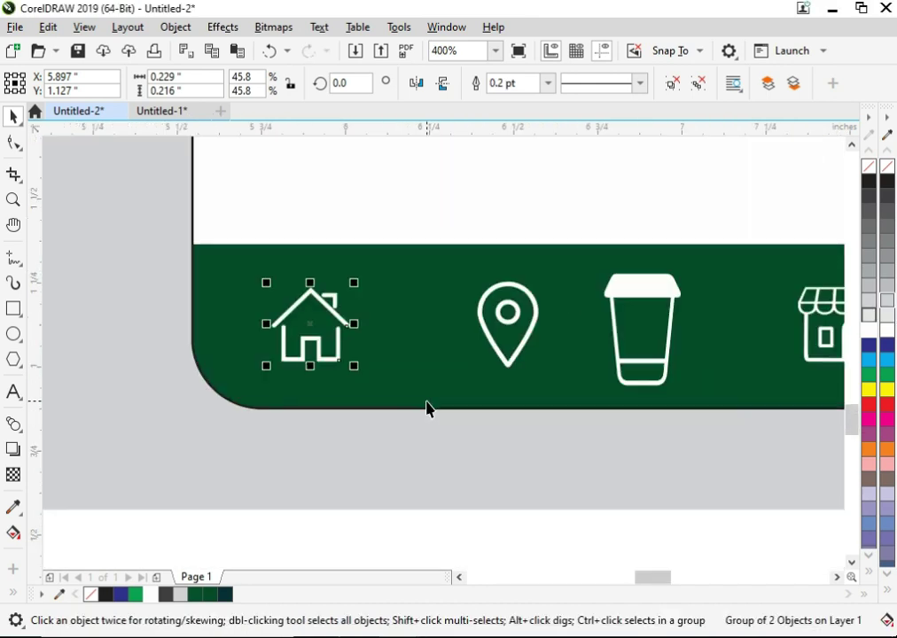
Move the location pin closer to the house icon and the store icon closer to the person icon
click(441, 440)
scroll(532, 452, down, 3)
scroll(326, 345, up, 4)
drag(324, 345, 281, 352)
click(521, 400)
drag(520, 317, 560, 314)
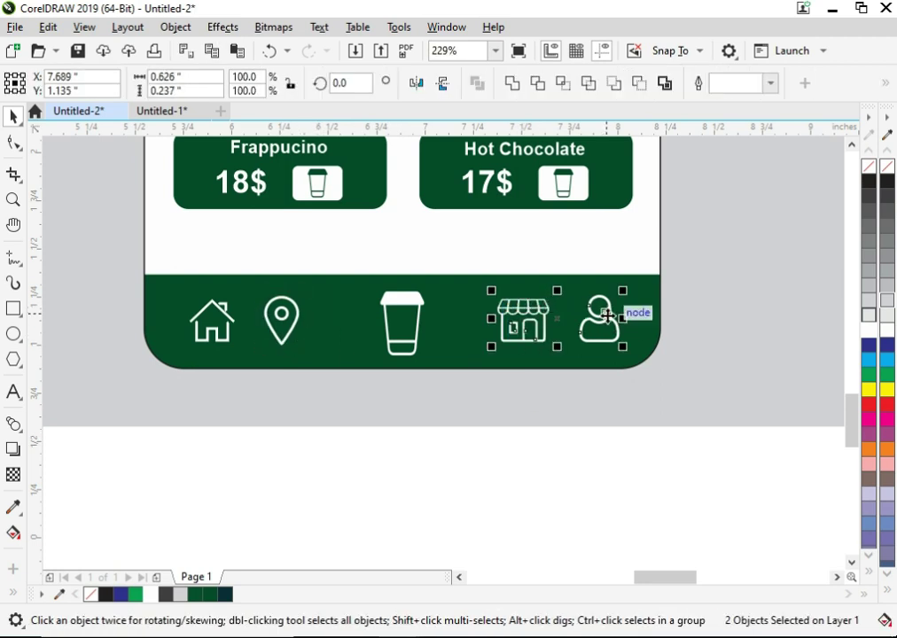
click(638, 482)
Group the five footer icons and centre the group horizontally on the white card
drag(124, 271, 131, 270)
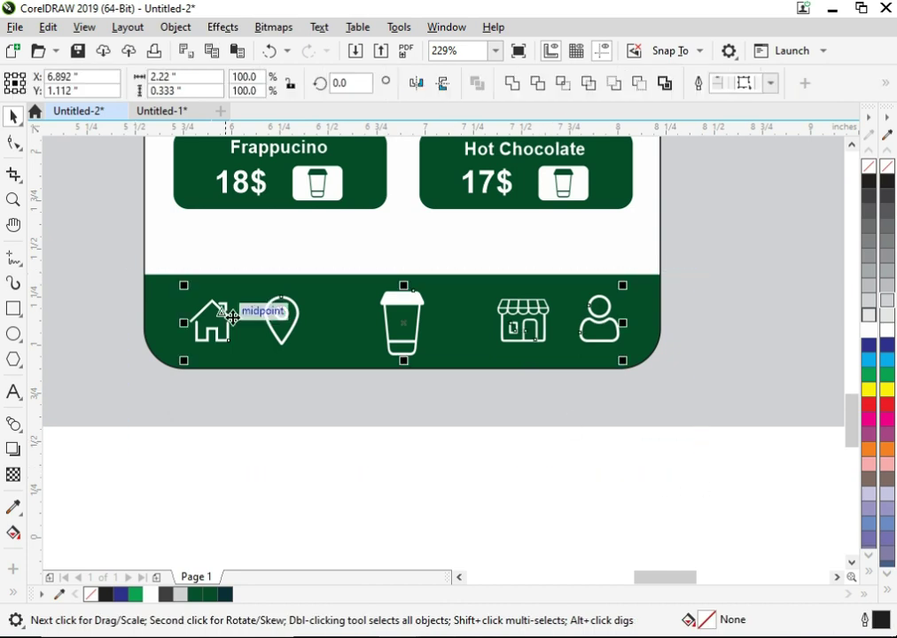
key(ctrl+g)
shift+click(348, 310)
key(c)
click(370, 407)
Draw a sleeve rectangle across the footer cup's body, convert it to curves and fill it white
key(F2)
drag(345, 268, 499, 382)
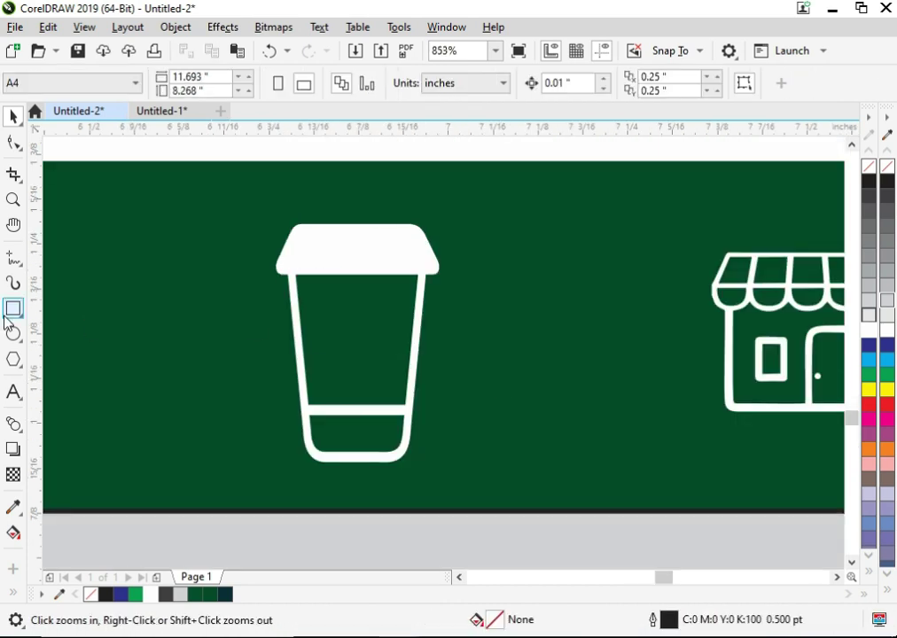
click(13, 308)
drag(299, 309, 418, 369)
key(ctrl+q)
key(space)
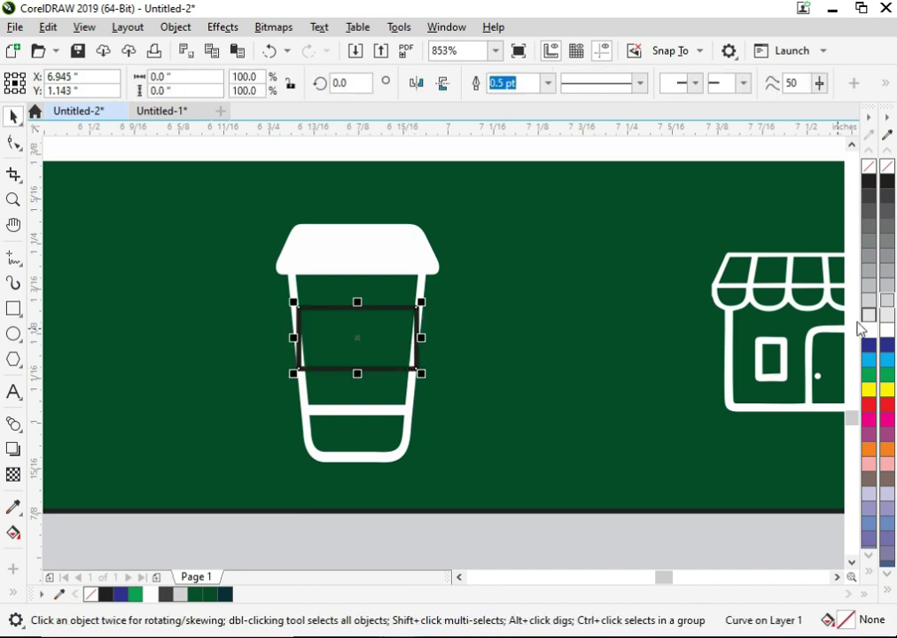
click(870, 327)
Remove the outline from the white sleeve on the footer cup
click(534, 378)
scroll(519, 406, down, 5)
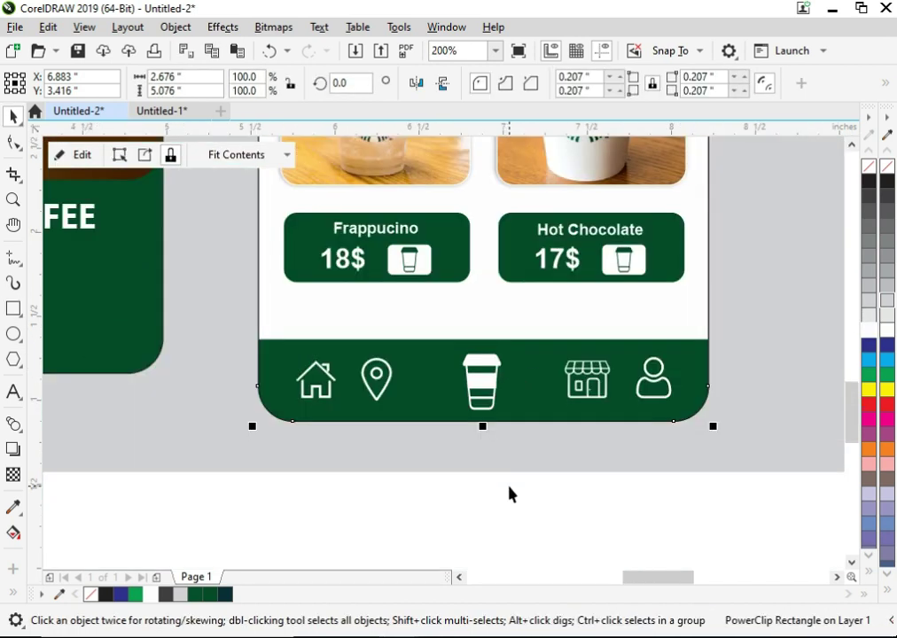
key(z)
drag(451, 355, 515, 431)
double_click(490, 312)
right_click(875, 171)
click(480, 348)
scroll(440, 380, down, 8)
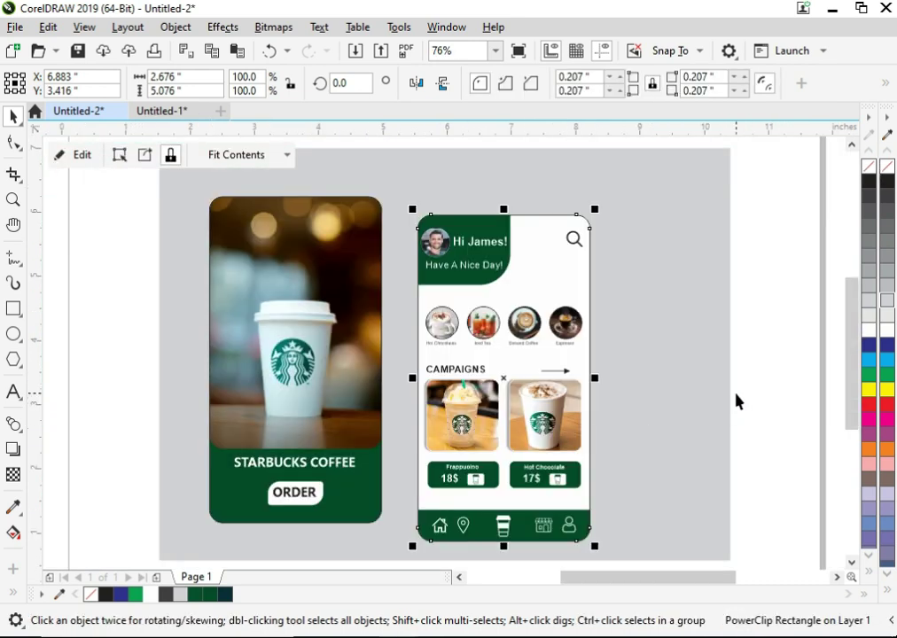
Remove the white card's outline and group all elements of the greeting screen
click(735, 393)
click(563, 240)
drag(760, 193, 396, 550)
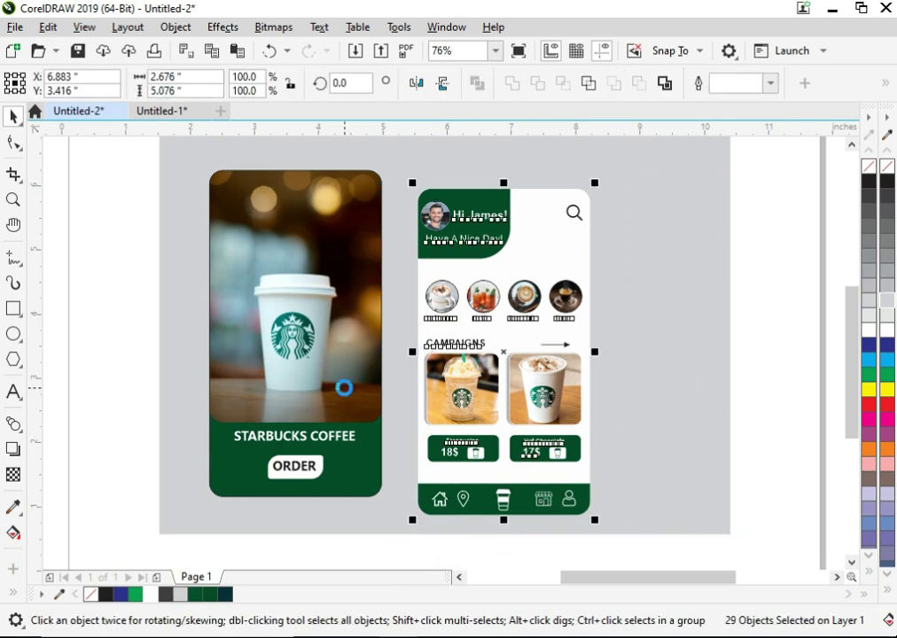
key(ctrl+g)
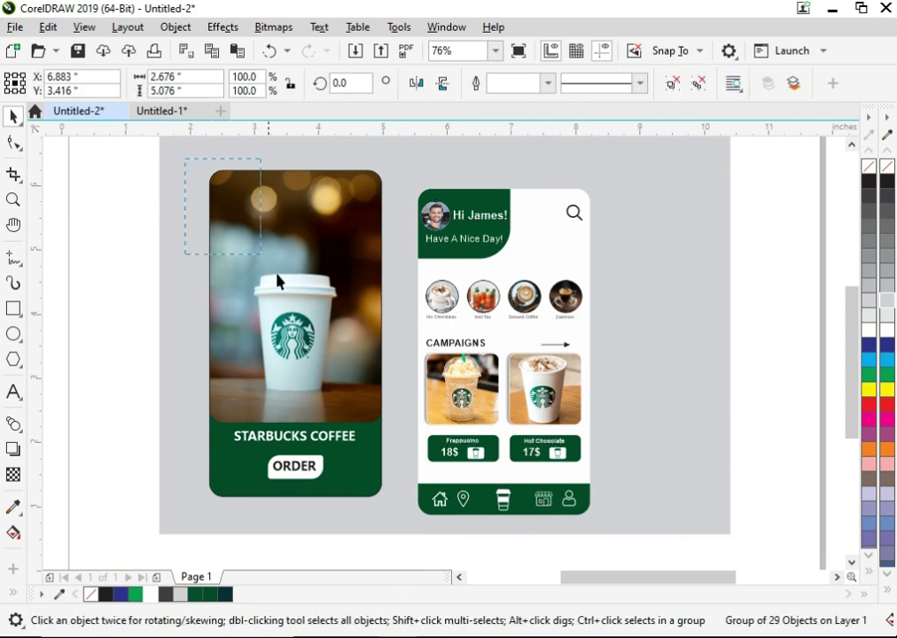
Group all elements of the ORDER photo card and remove the card's outline
drag(400, 521, 404, 526)
key(ctrl+g)
ctrl+click(376, 462)
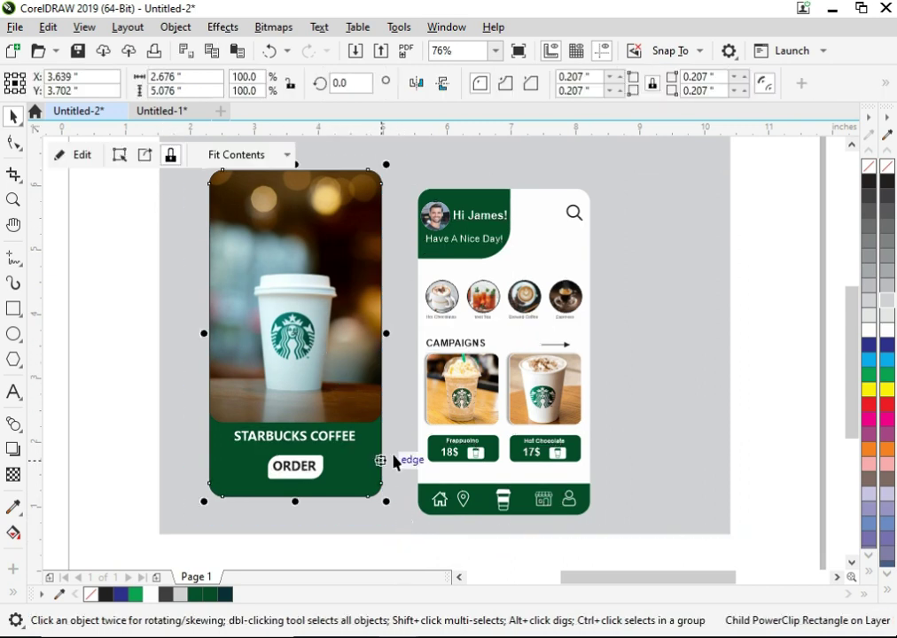
click(780, 212)
Add a vertical drop shadow, running from top edge to bottom edge, to each of the two screen groups
click(461, 316)
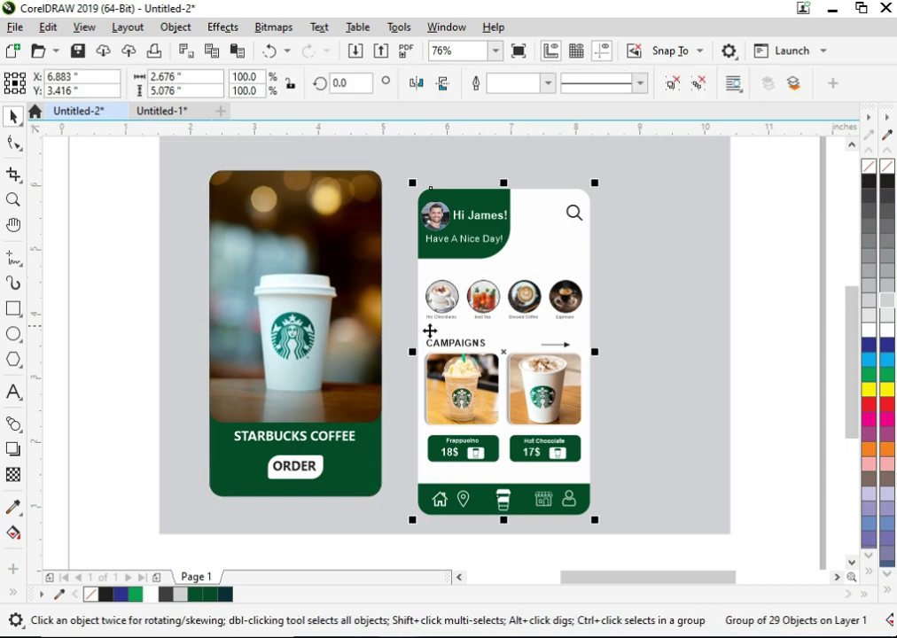
click(13, 449)
drag(507, 192, 505, 509)
click(296, 196)
drag(295, 172, 298, 495)
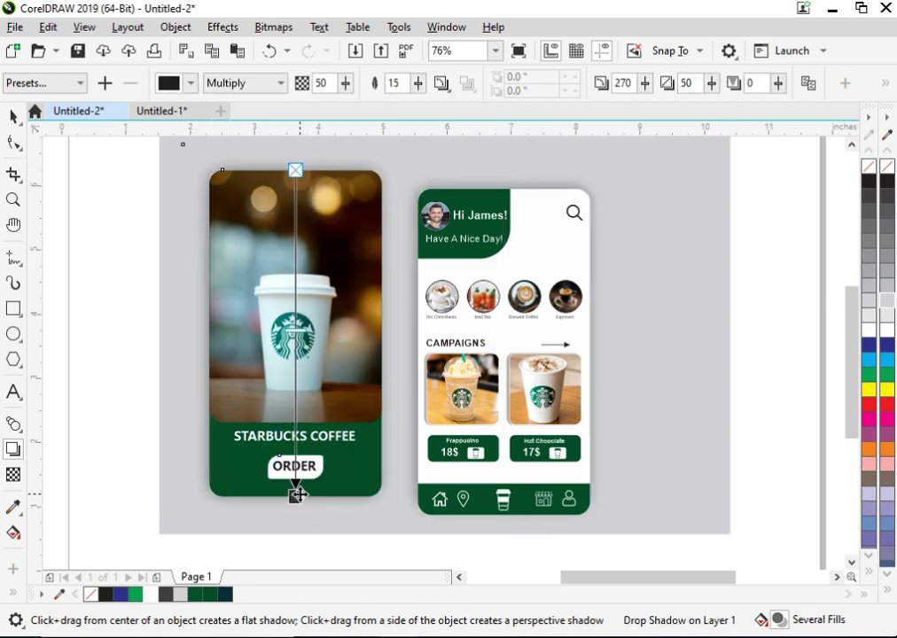
key(space)
key(F2)
drag(616, 156, 196, 525)
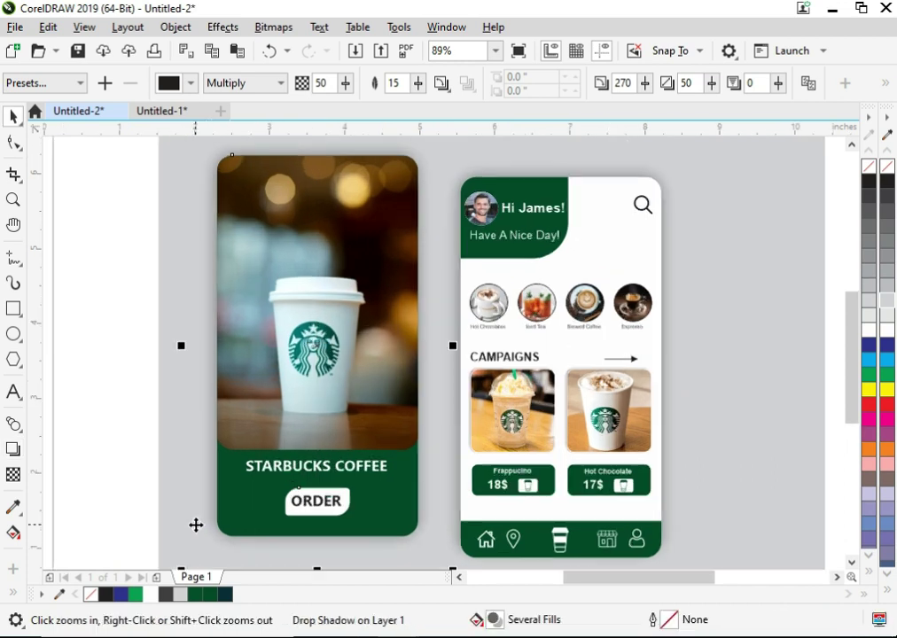